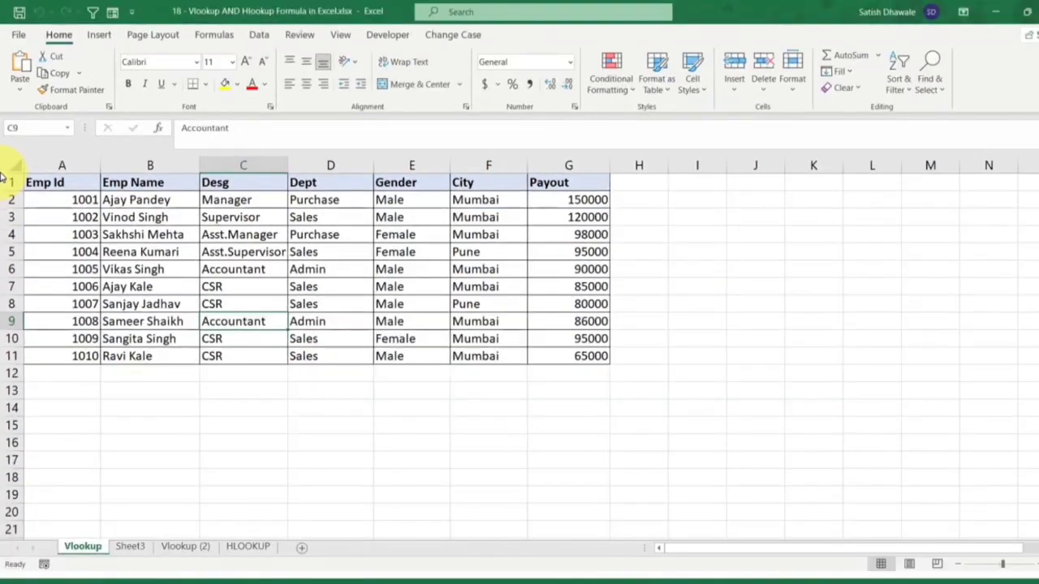
- Look through the Sheet3 and Vlookup (2) sheets and return to the employee table on the Vlookup sheet
left_click(129, 548)
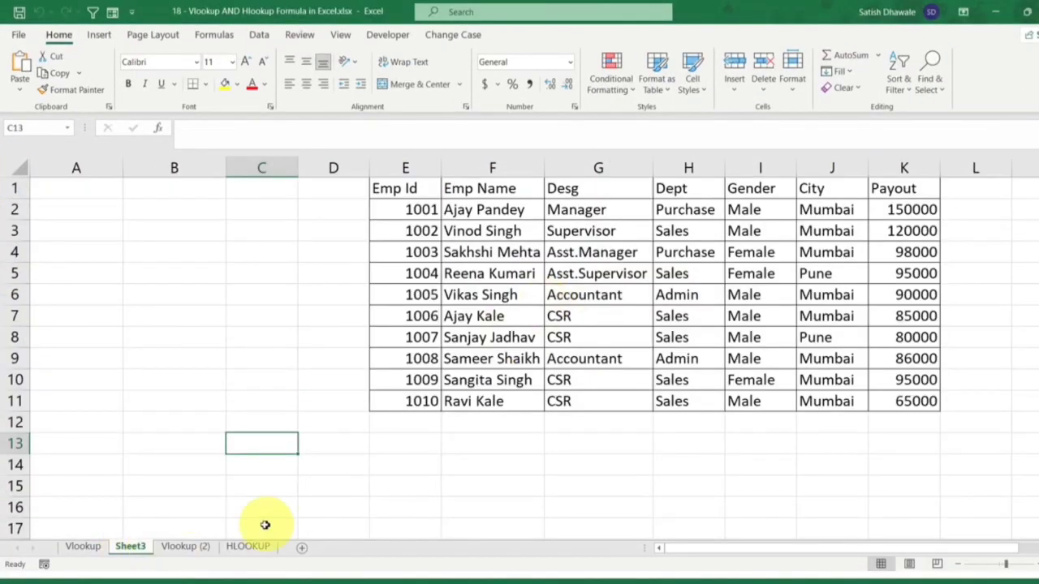
left_click(193, 547)
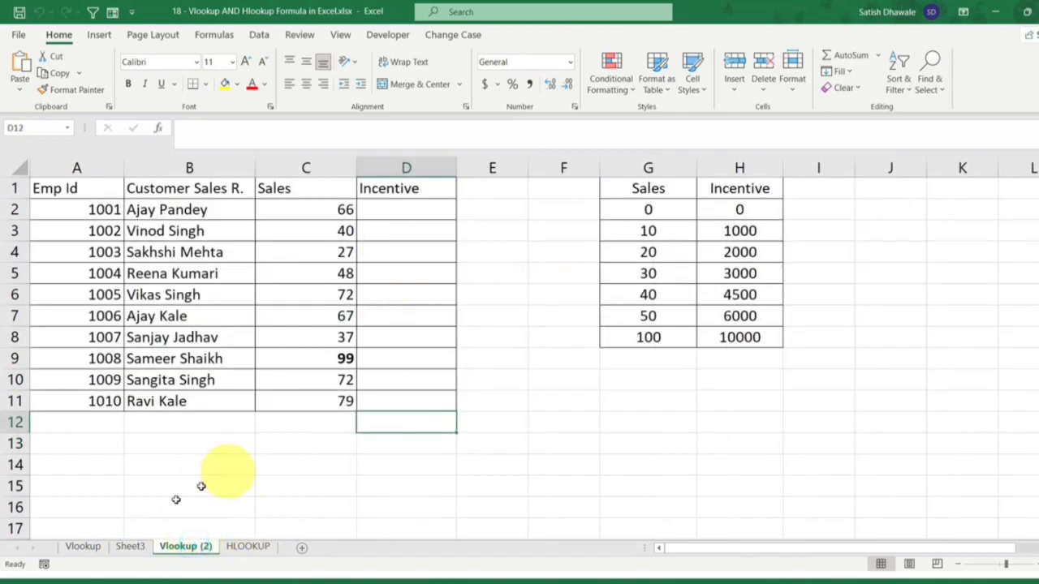
left_click(74, 549)
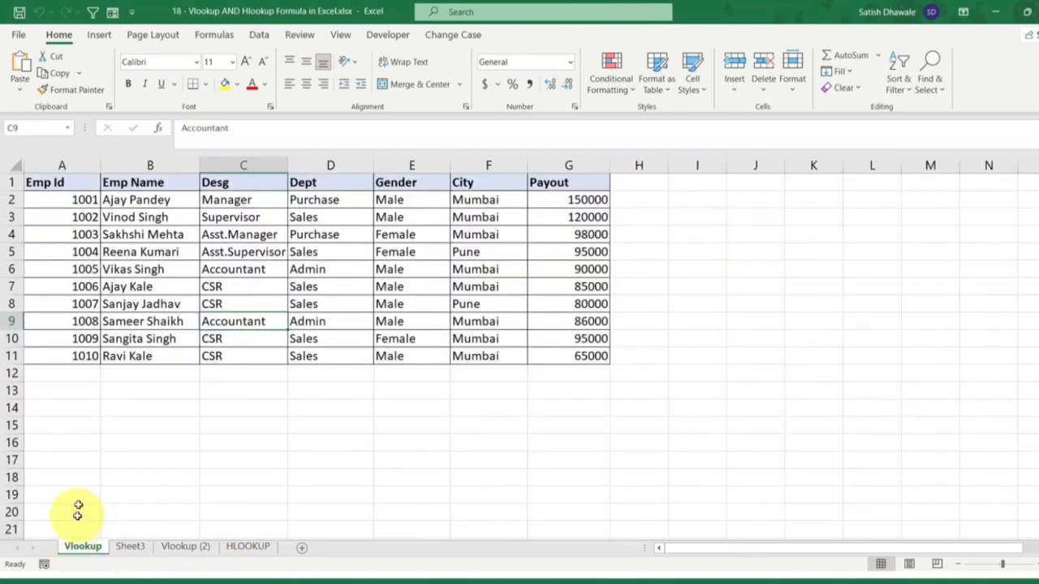
scroll(78, 464, "up", 2)
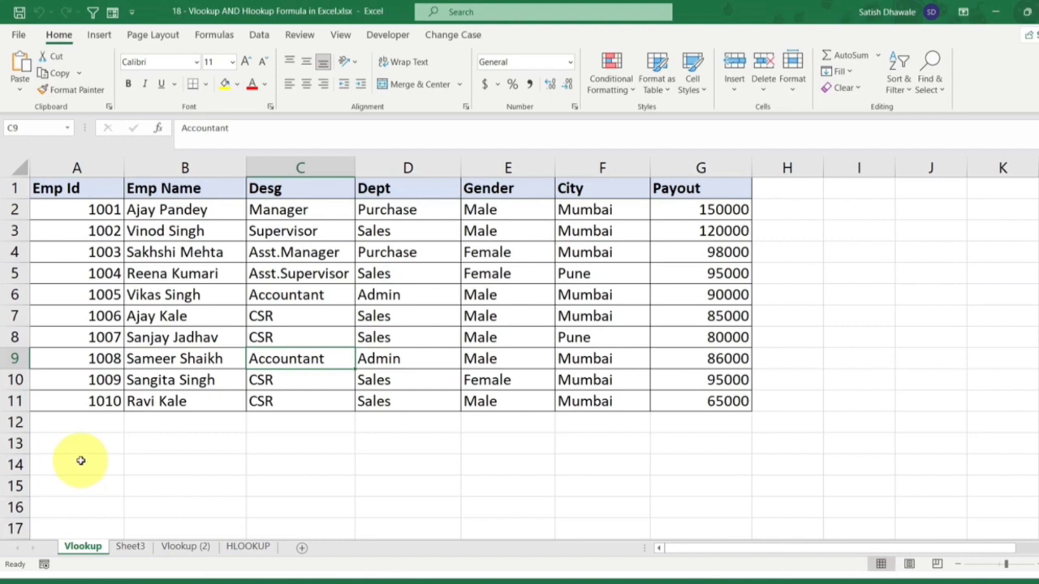
- Copy the headers A1:G1, paste them transposed into column I starting at I1, and autofit column I
left_click_drag(86, 188, 720, 187)
key("ctrl+c")
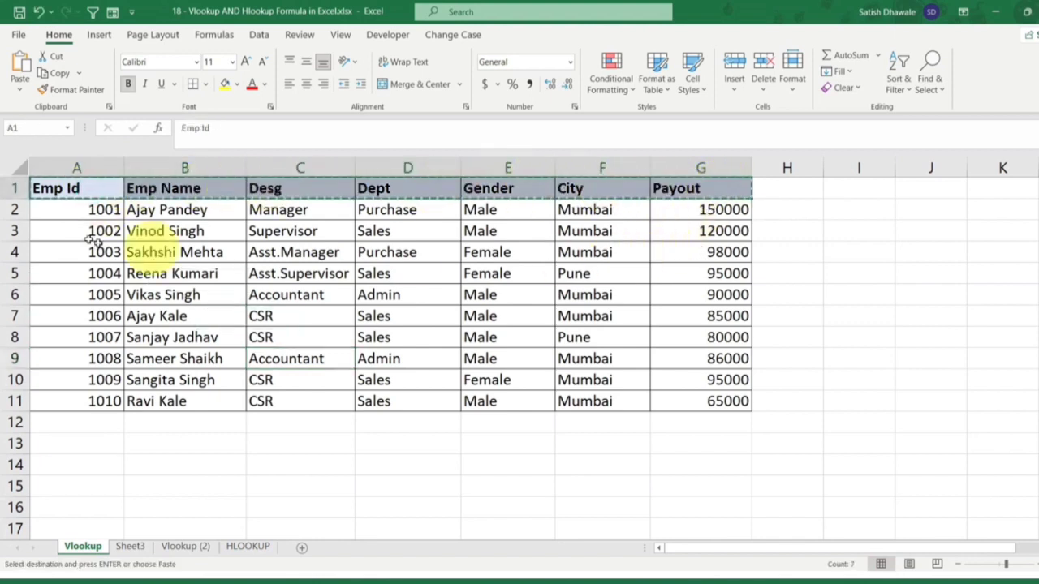
left_click(860, 195)
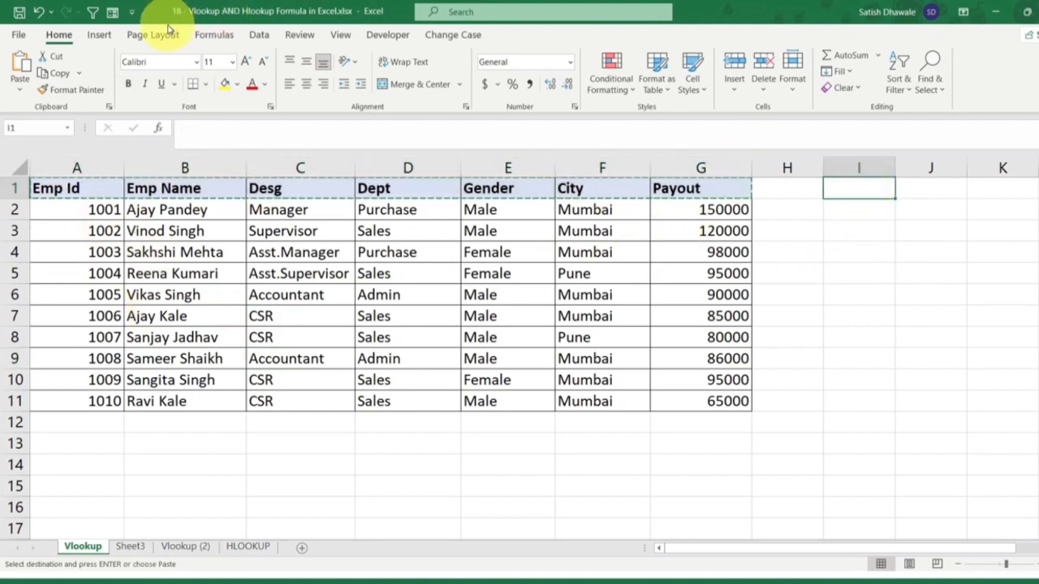
left_click(16, 91)
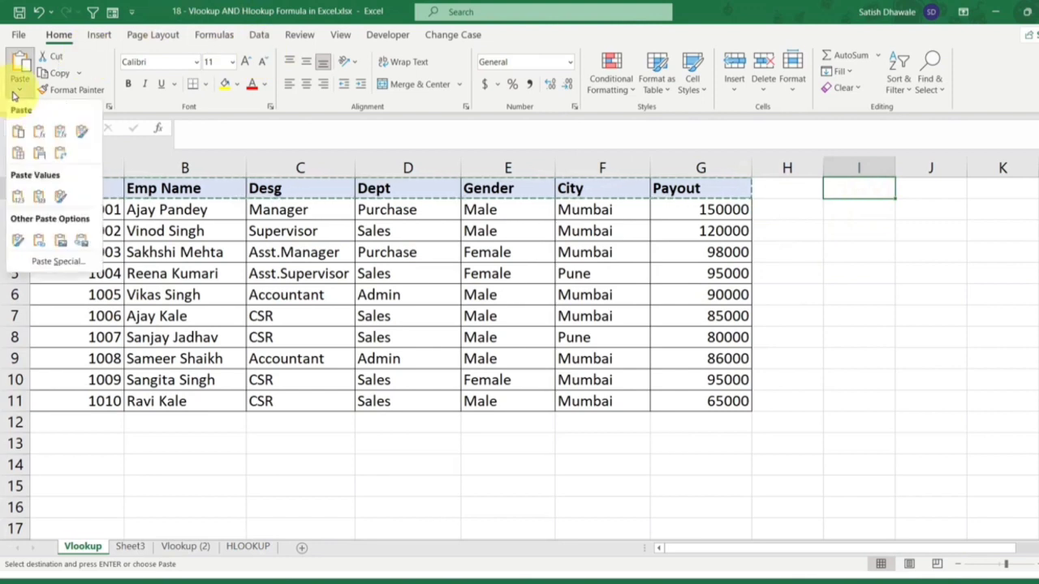
left_click(64, 158)
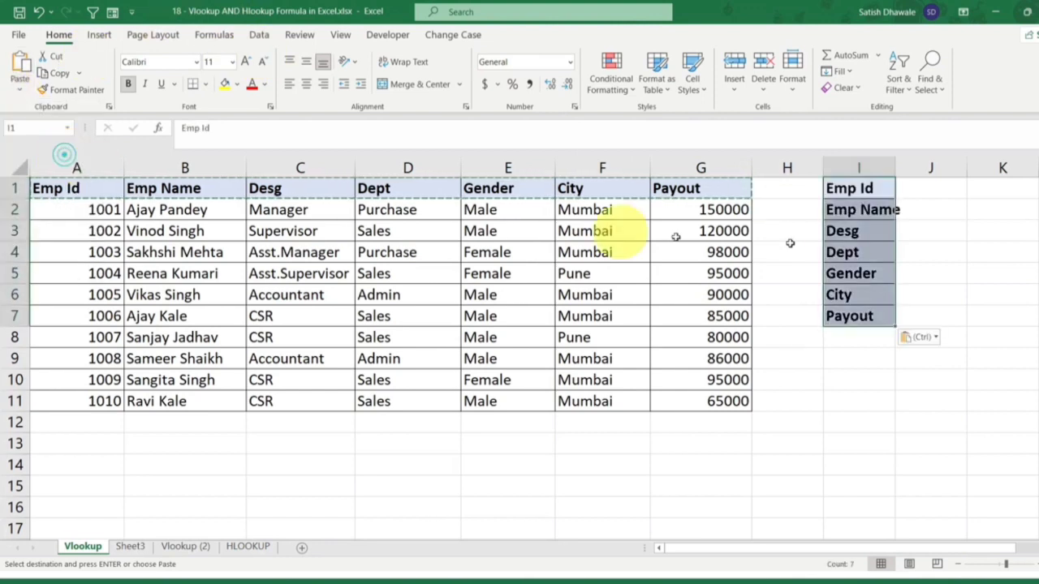
double_click(895, 168)
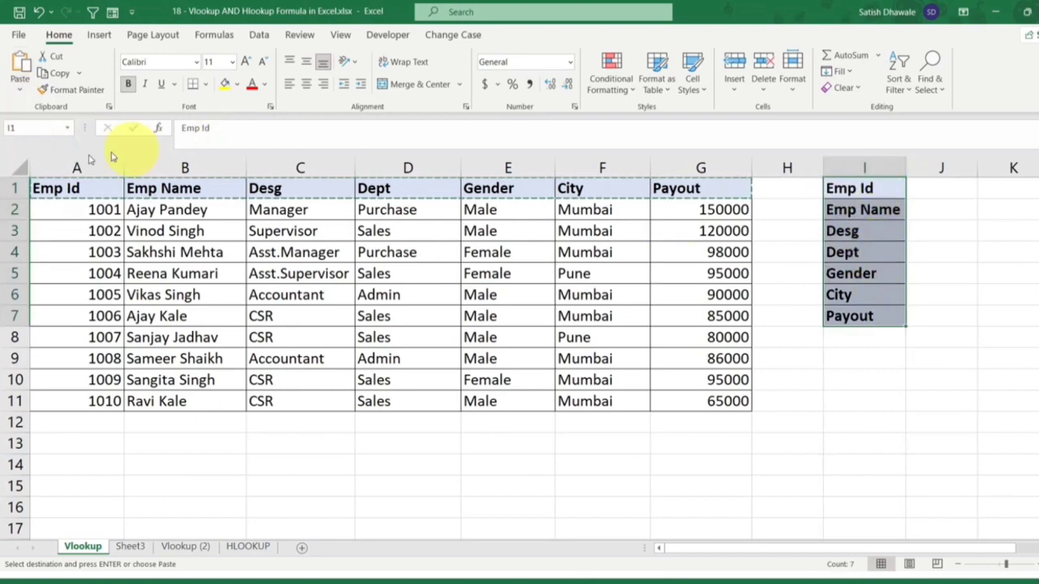
- Enter the ID of the employee in row 6 as the lookup value in J1 and widen column J
left_click(946, 191)
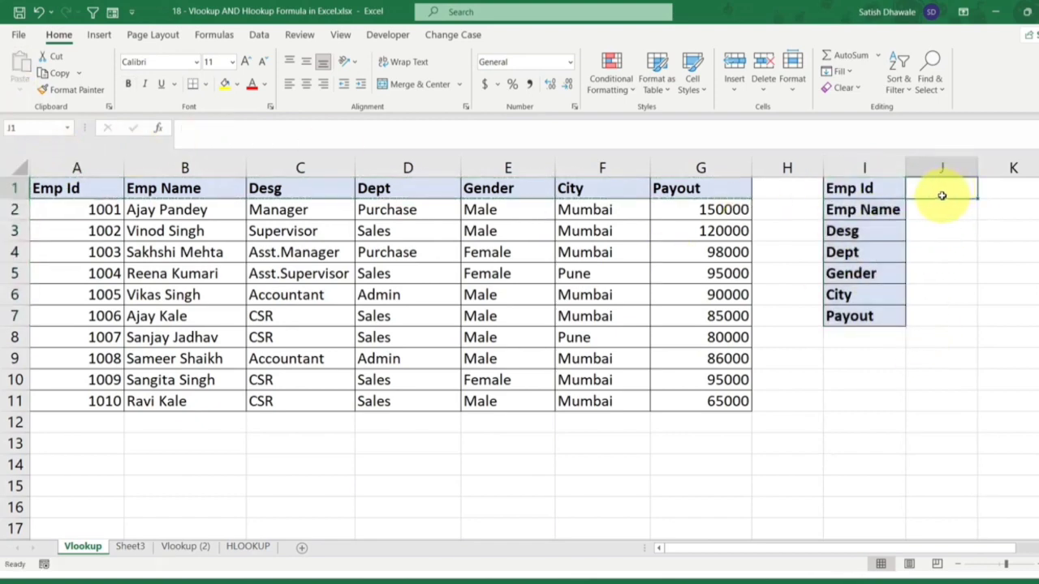
type("1005")
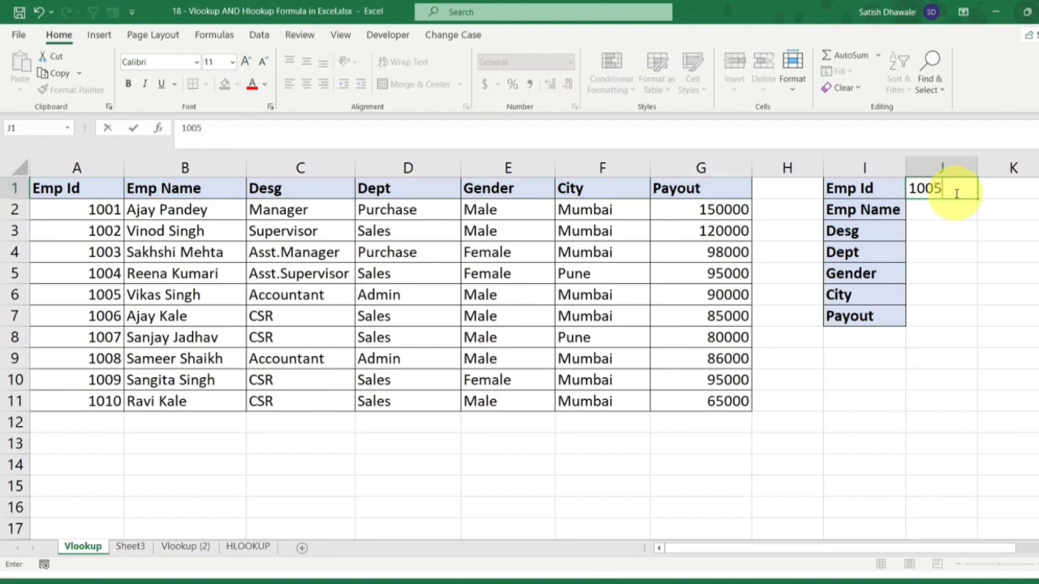
key("Return")
left_click_drag(978, 162, 1011, 164)
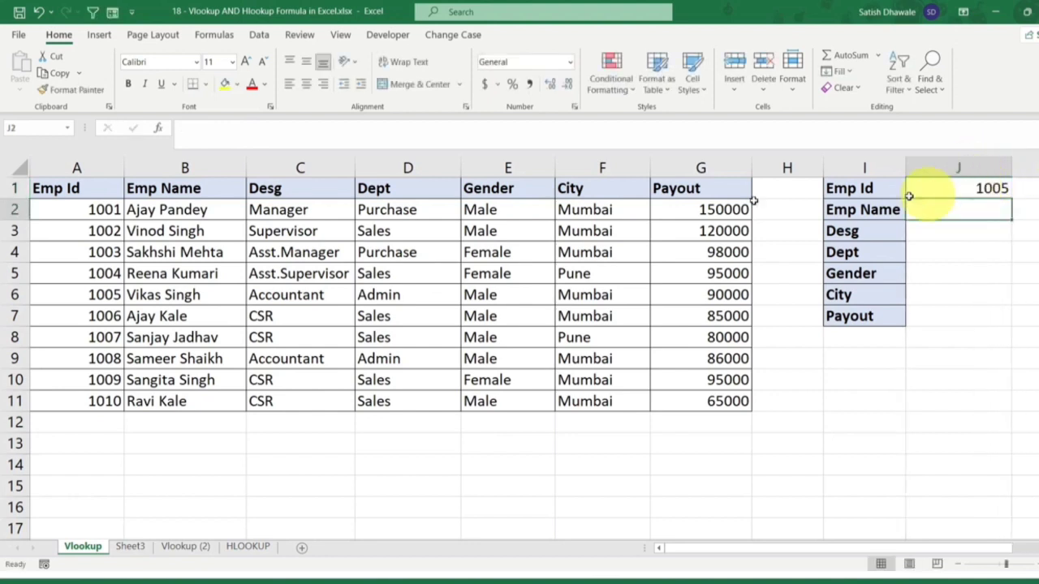
- Review the matching employee record in row 6 and the empty result cells J2:J7, and widen column I slightly
left_click_drag(83, 297, 741, 297)
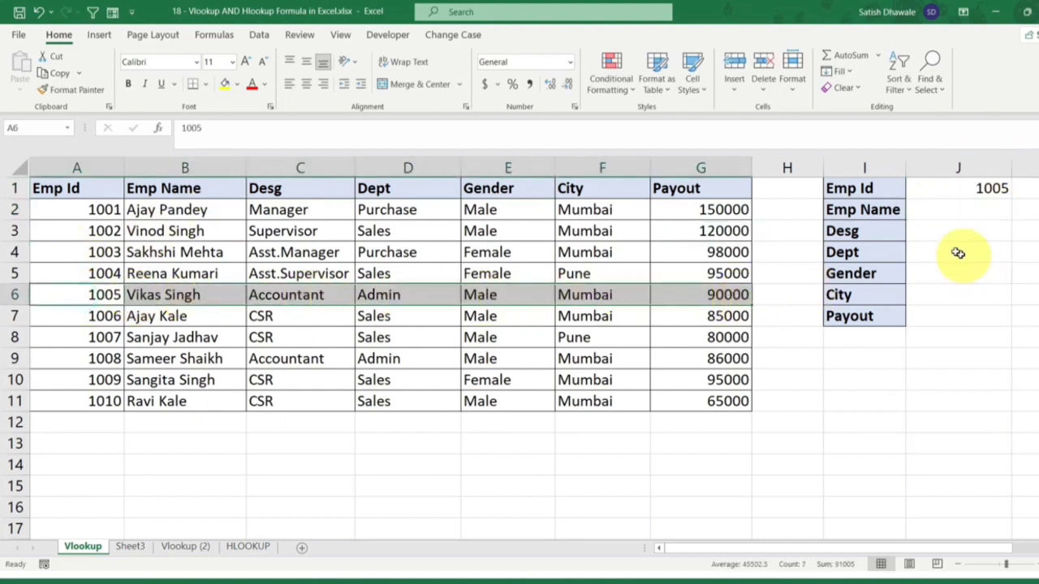
left_click_drag(957, 209, 948, 314)
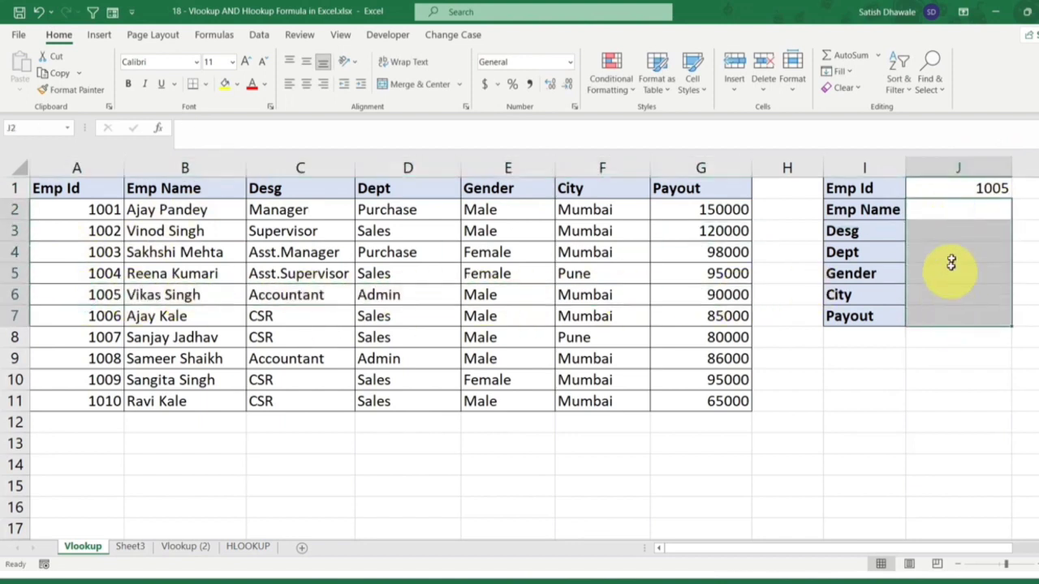
left_click(951, 233)
left_click(944, 258)
left_click(940, 273)
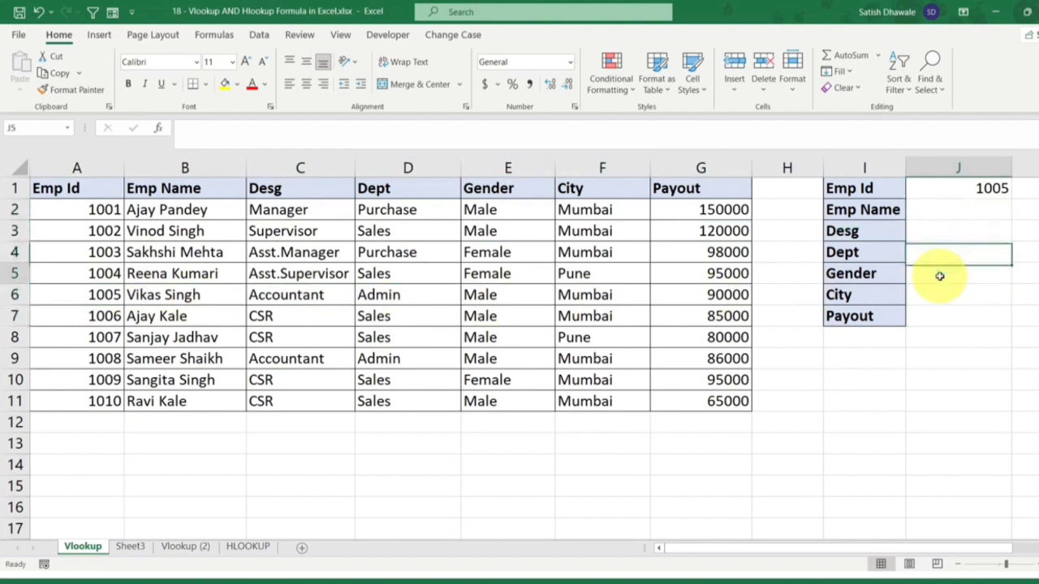
left_click(936, 295)
left_click(933, 318)
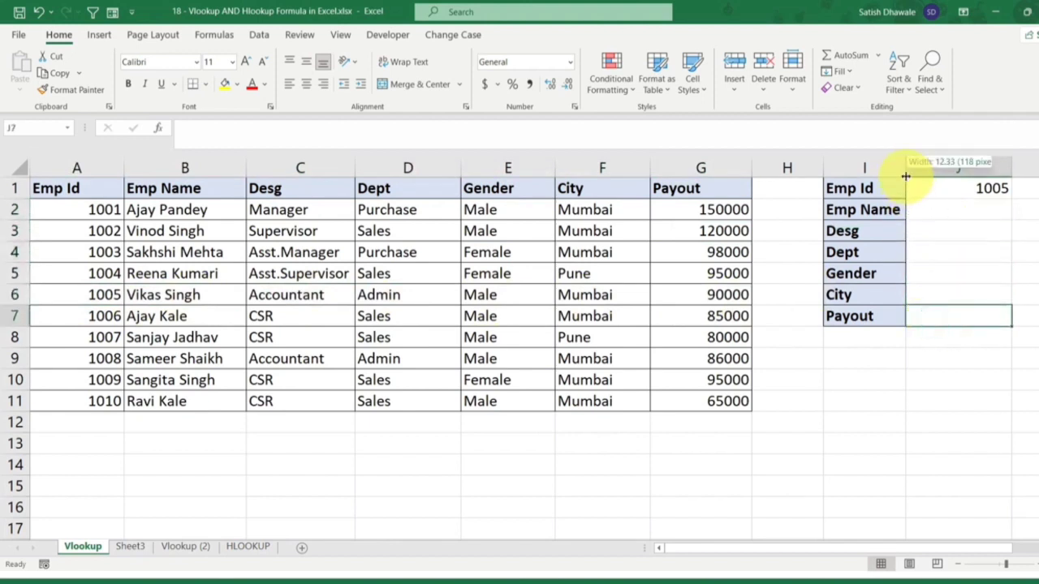
left_click_drag(907, 177, 910, 183)
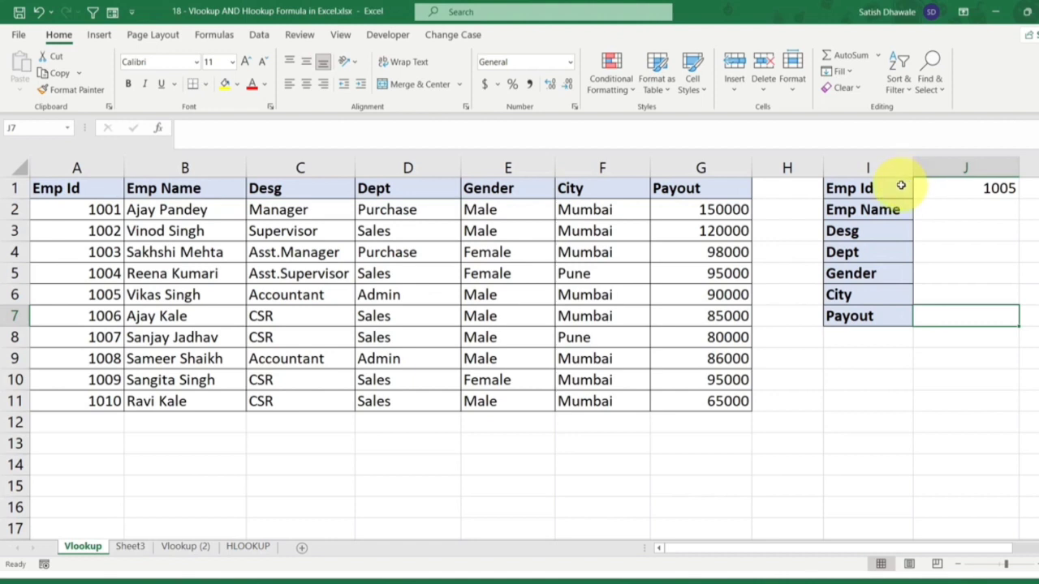
- Examine the lookup value in J1, the result cells J2:J7 and the source data in A2:G11
left_click(974, 186)
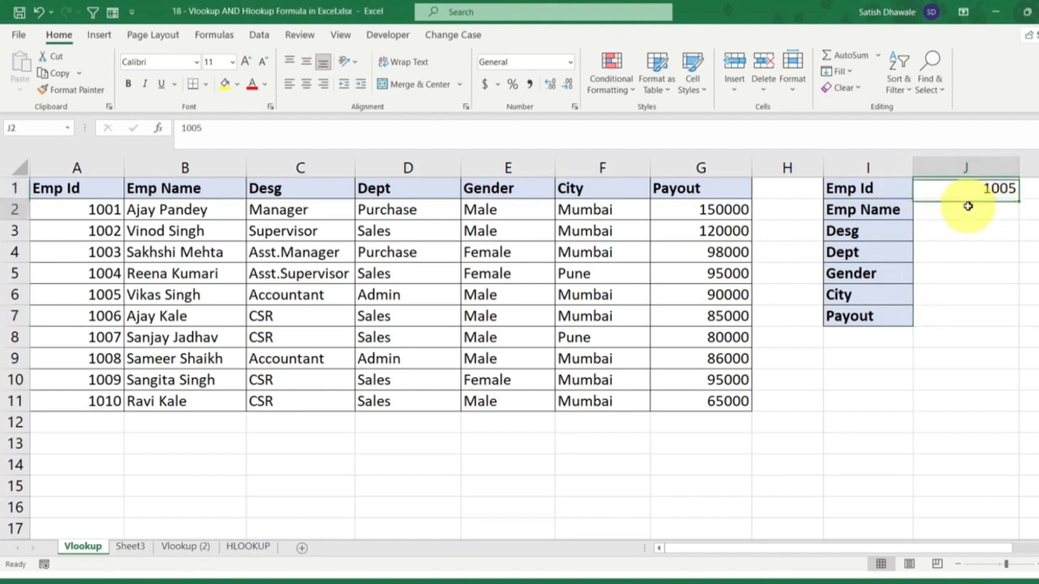
left_click_drag(967, 206, 946, 313)
left_click(974, 187)
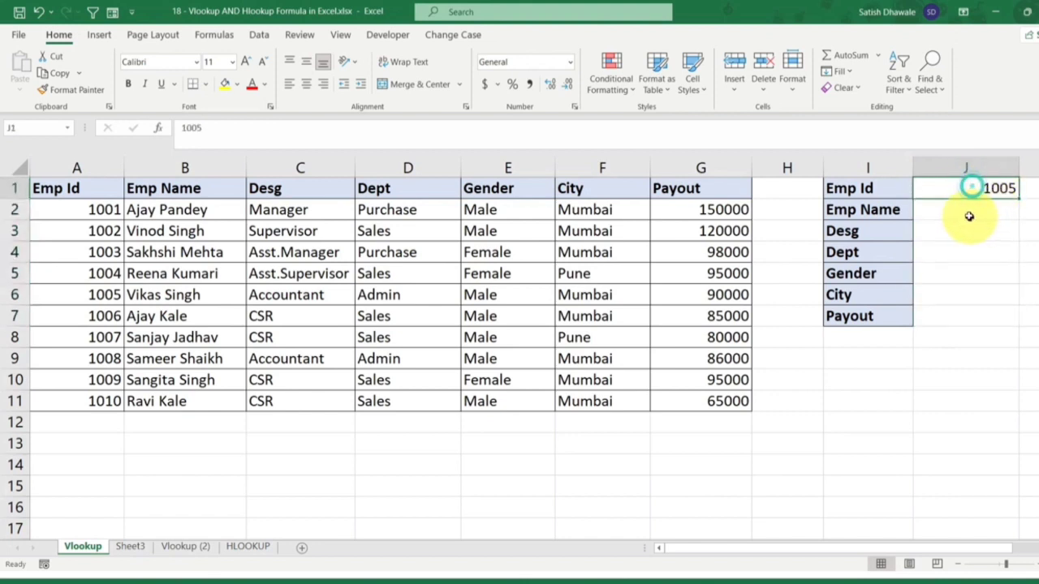
left_click_drag(968, 216, 966, 308)
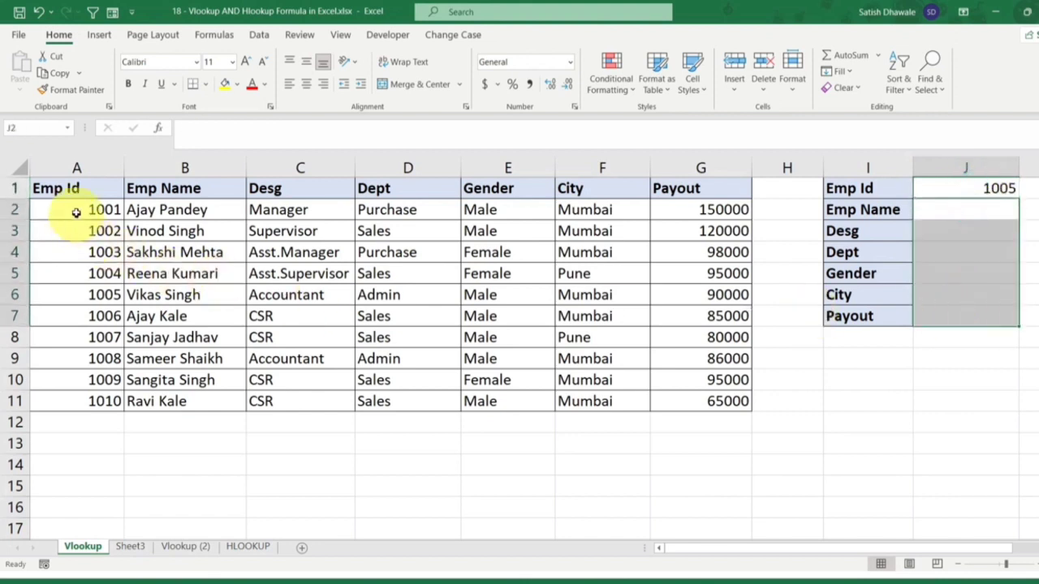
left_click_drag(76, 212, 714, 401)
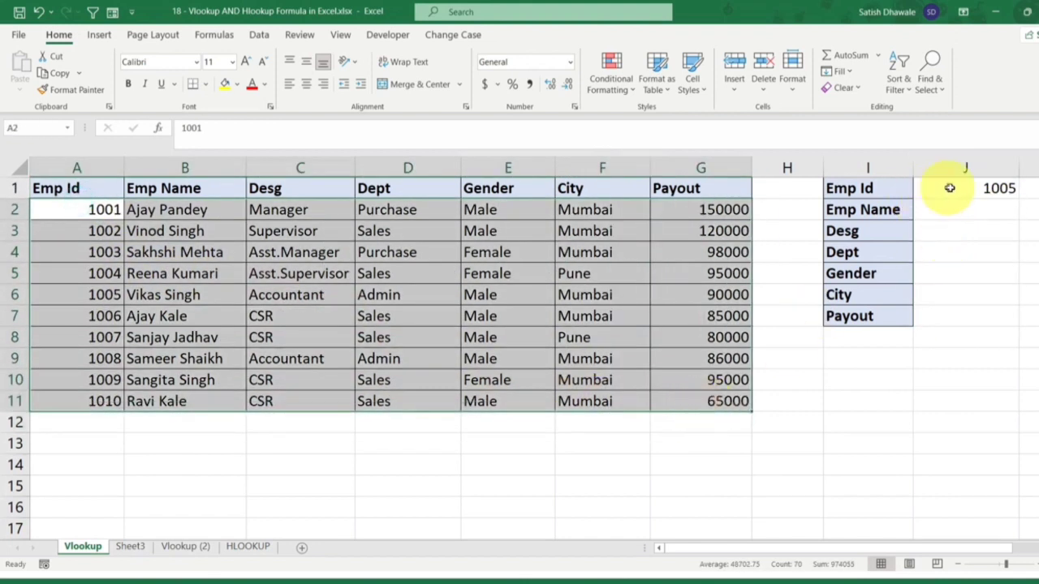
left_click_drag(949, 187, 877, 316)
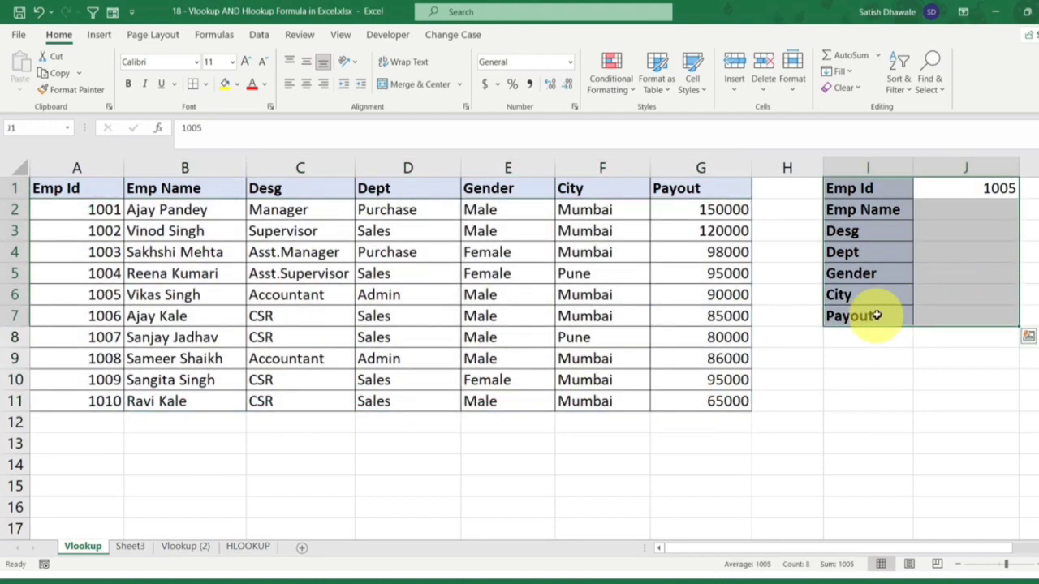
left_click_drag(885, 189, 981, 189)
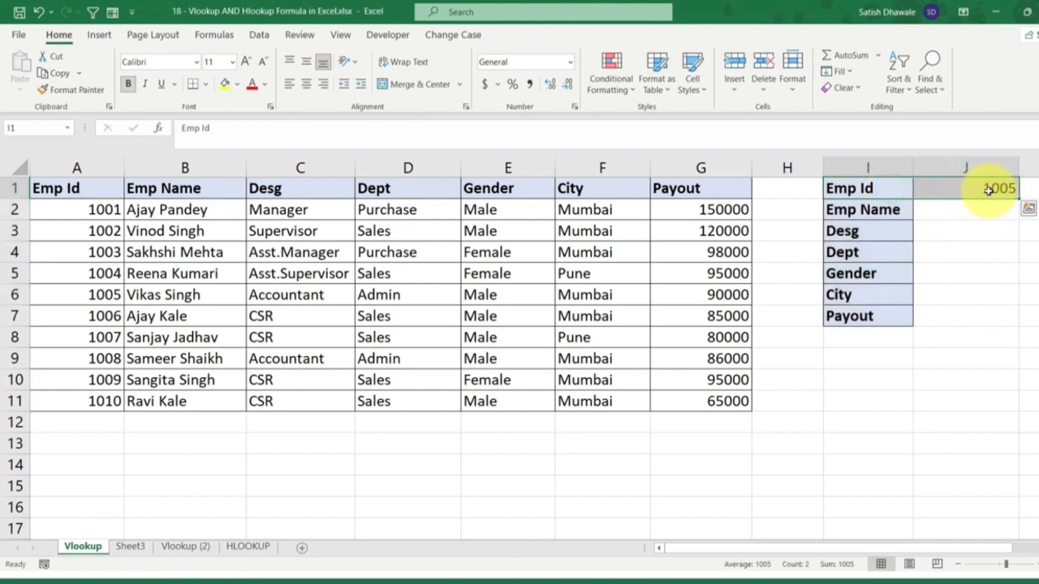
left_click(988, 189)
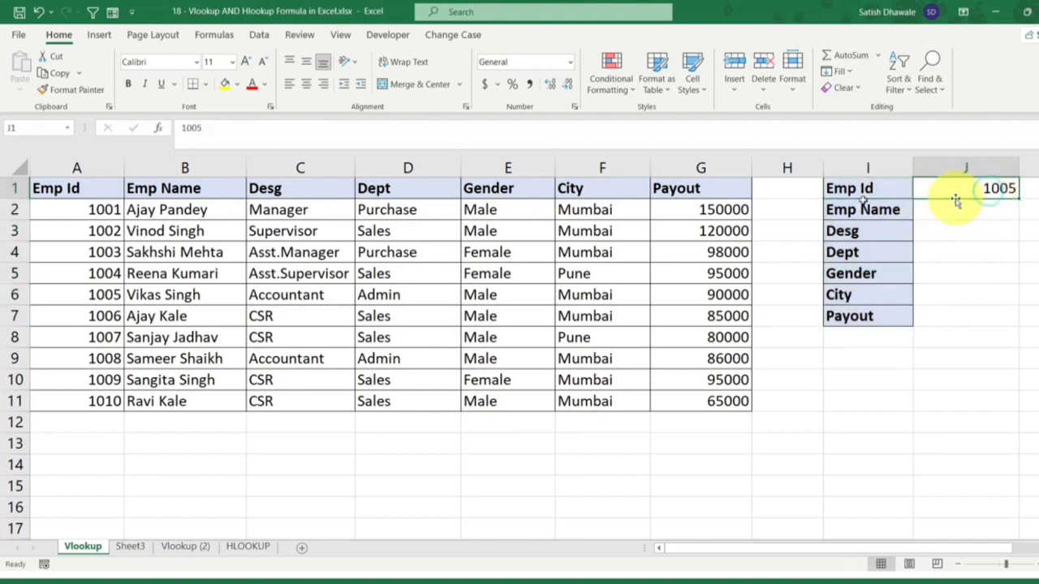
- Compare the Emp Id column A1:A11 of the source table with the lookup value in J1 as the common field
left_click_drag(69, 195, 76, 404)
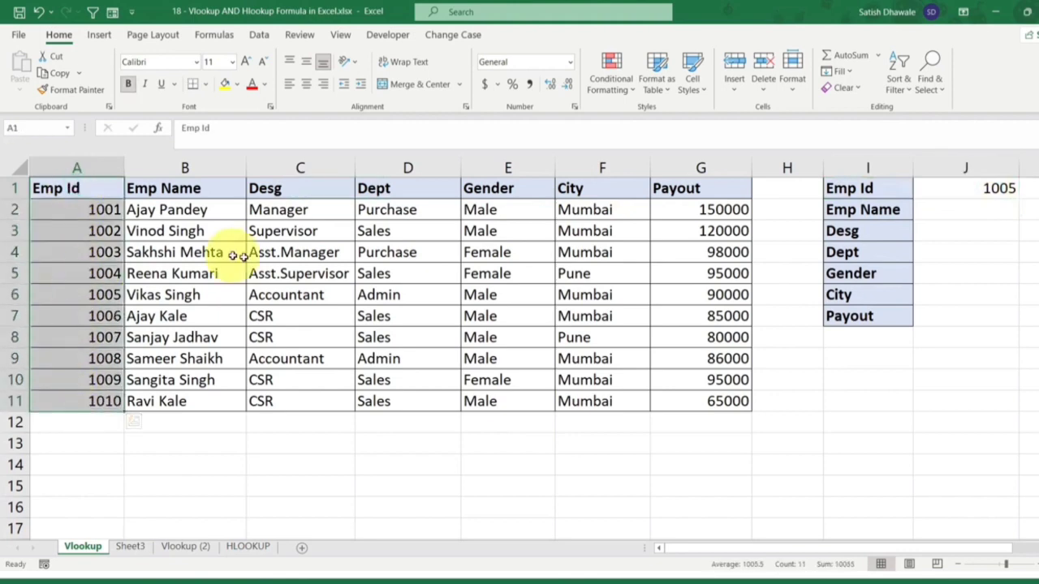
left_click_drag(82, 187, 679, 401)
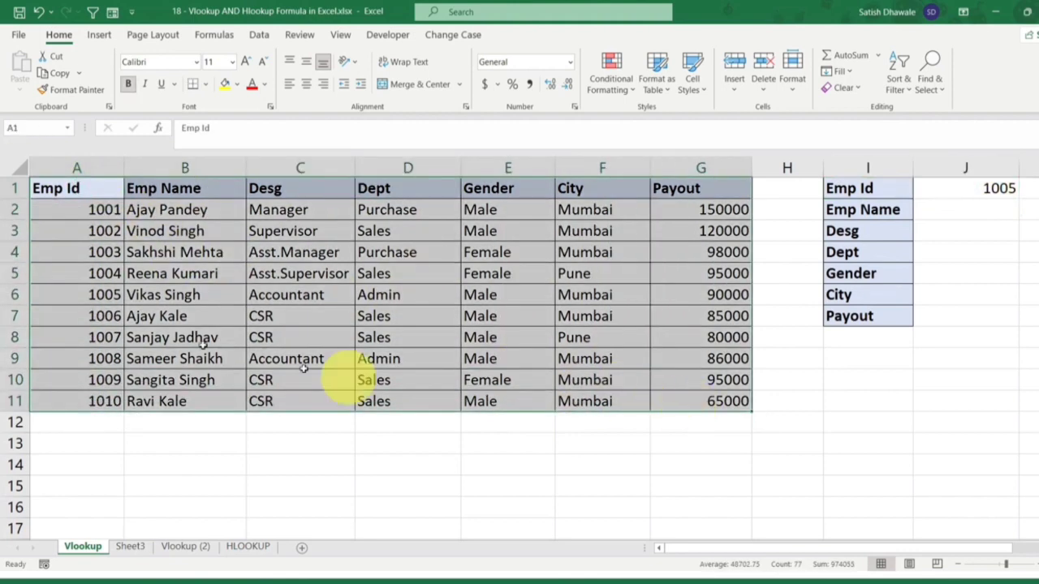
left_click_drag(72, 188, 76, 398)
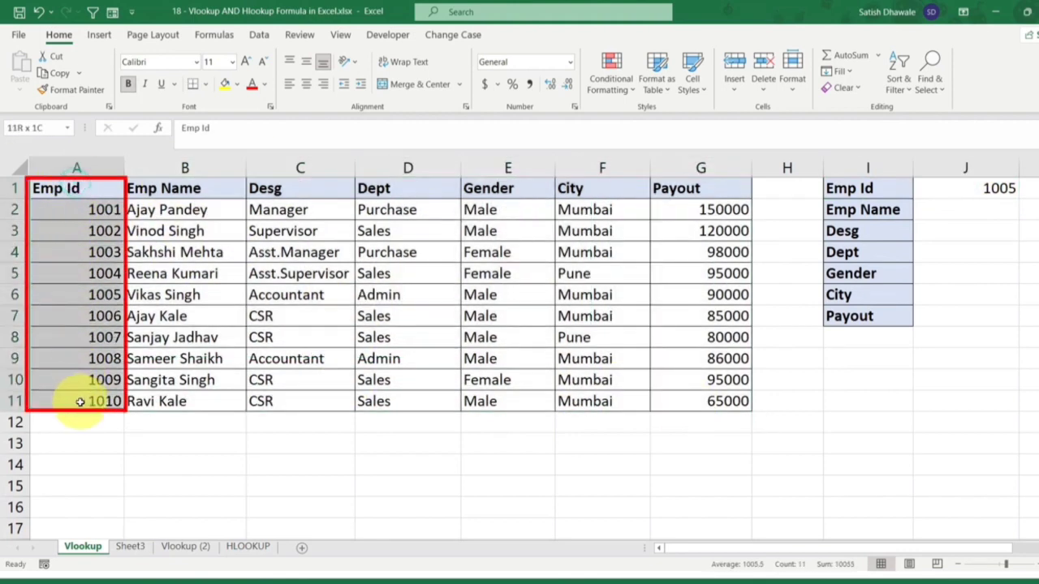
left_click(957, 187)
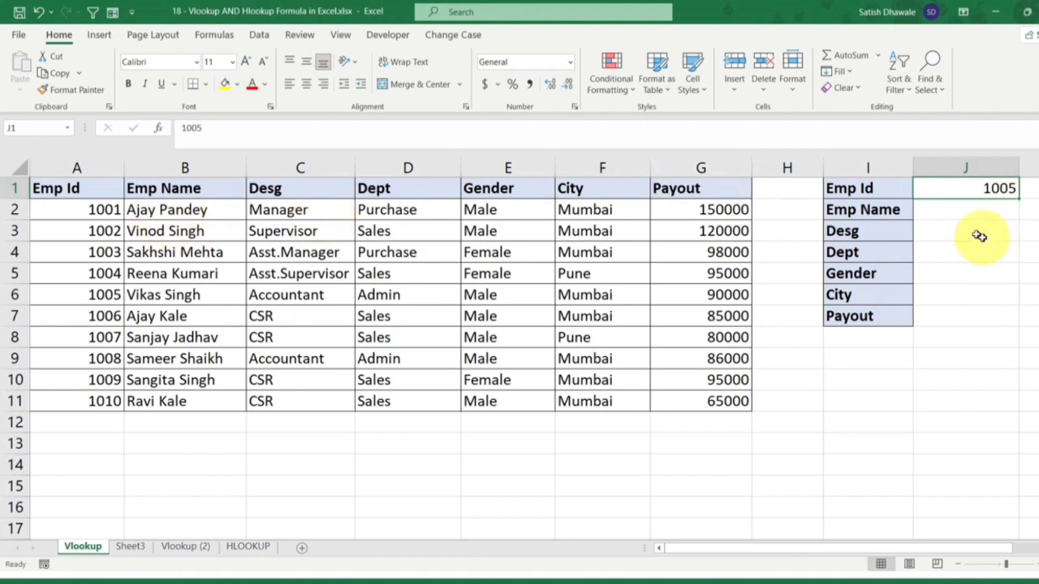
left_click_drag(960, 211, 955, 318)
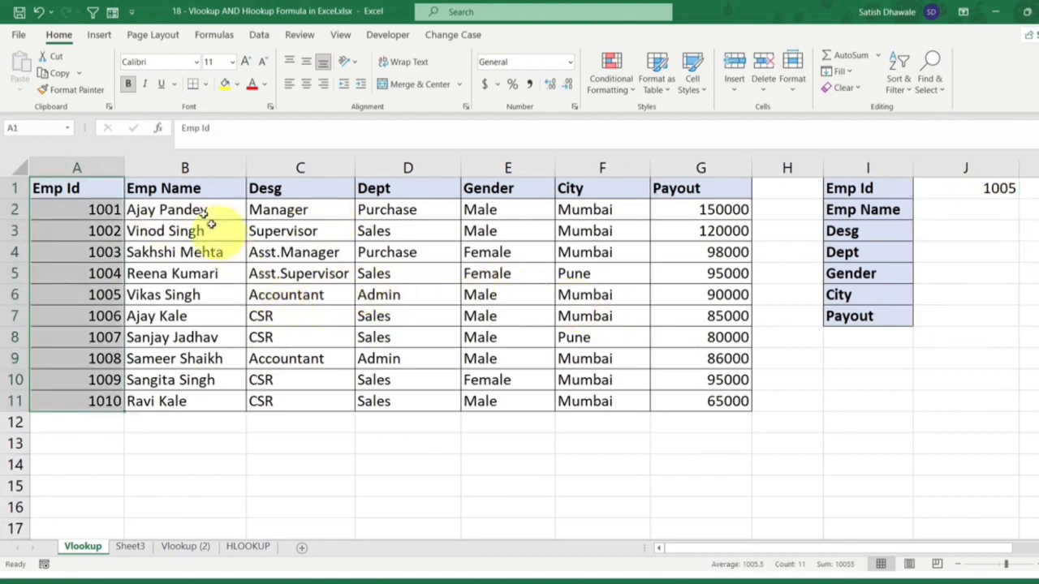
- Review the Emp Name, Desg, Gender, City and Payout columns as sources for the lookup form's fields
left_click(203, 165)
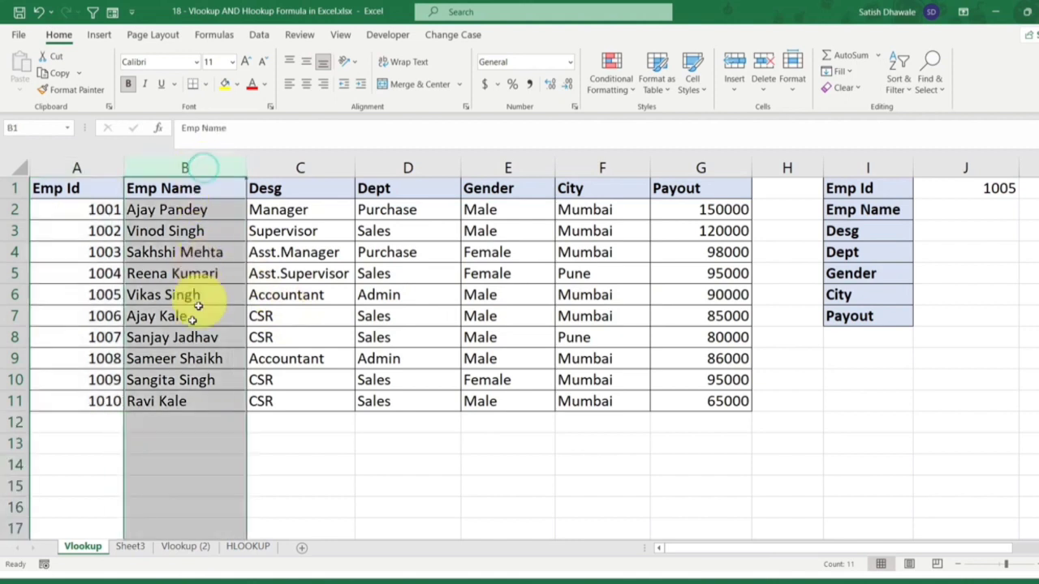
left_click_drag(188, 209, 185, 401)
left_click(997, 208)
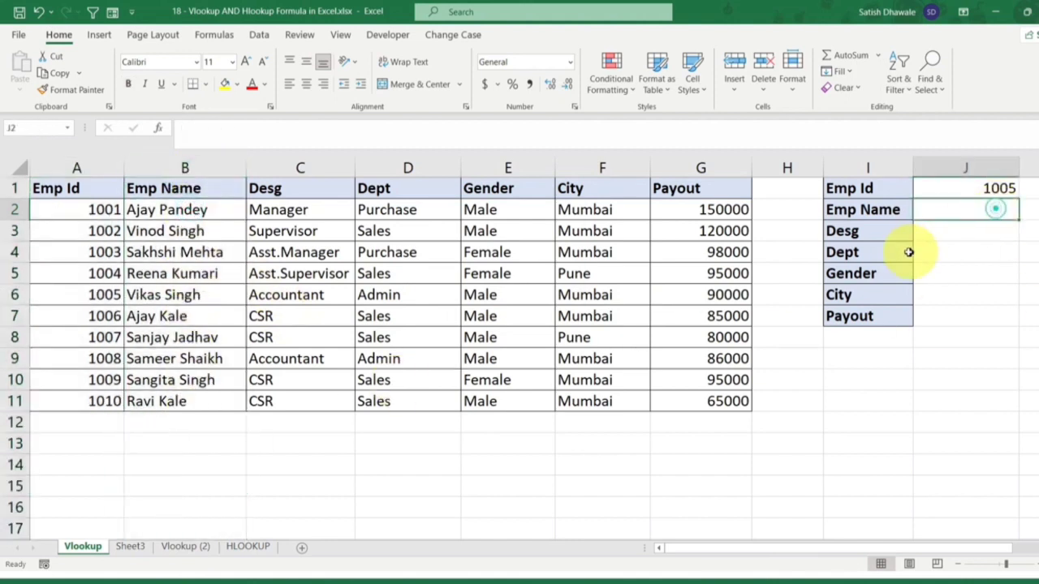
left_click(934, 228)
left_click(879, 228)
left_click_drag(300, 188, 295, 434)
left_click_drag(501, 188, 506, 395)
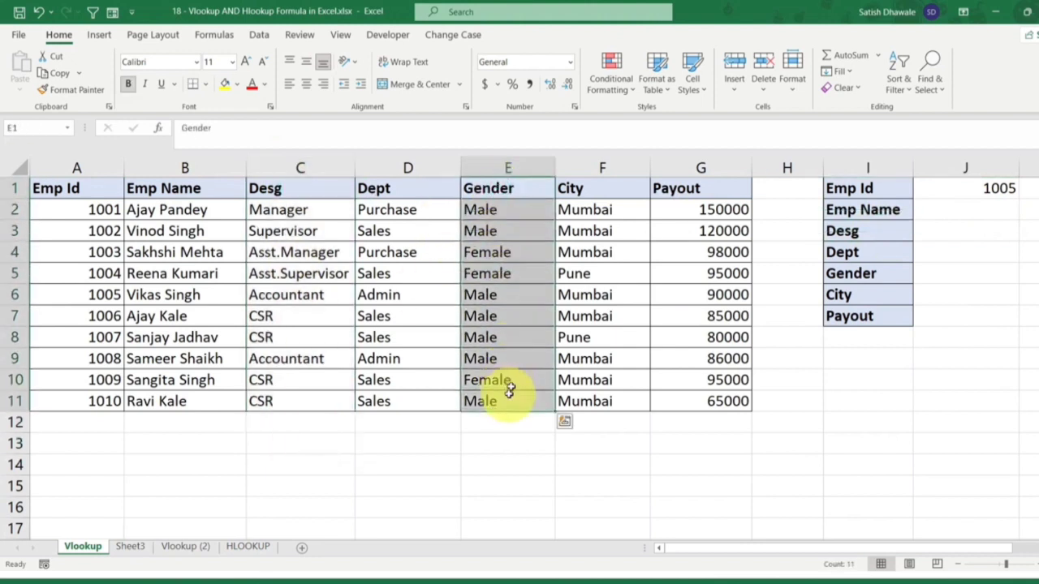
left_click_drag(597, 189, 598, 401)
left_click(665, 229)
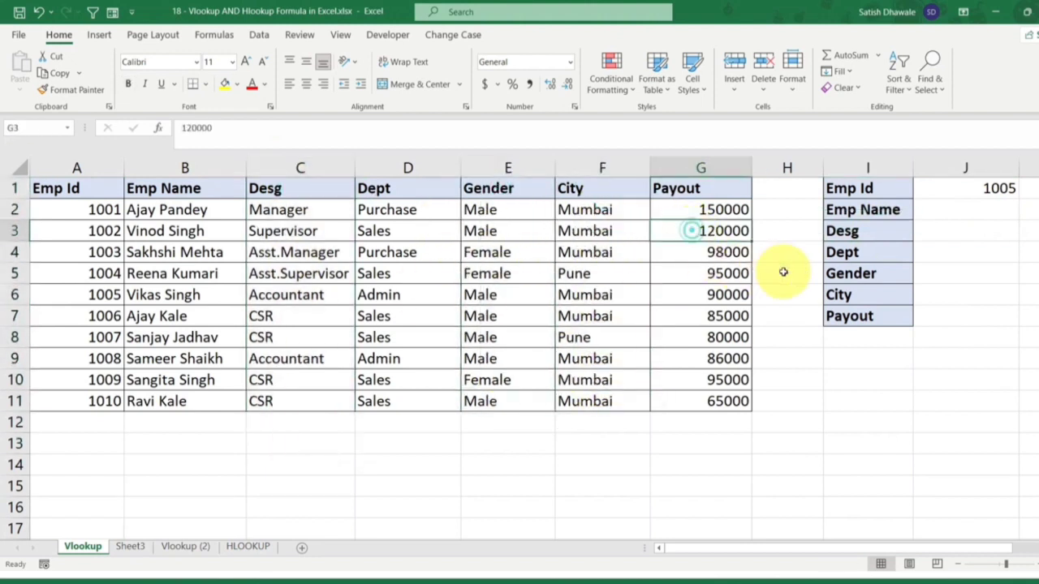
- Start a VLOOKUP formula in J2 with J1 as the lookup value and A1:G11 as the table array
left_click(975, 212)
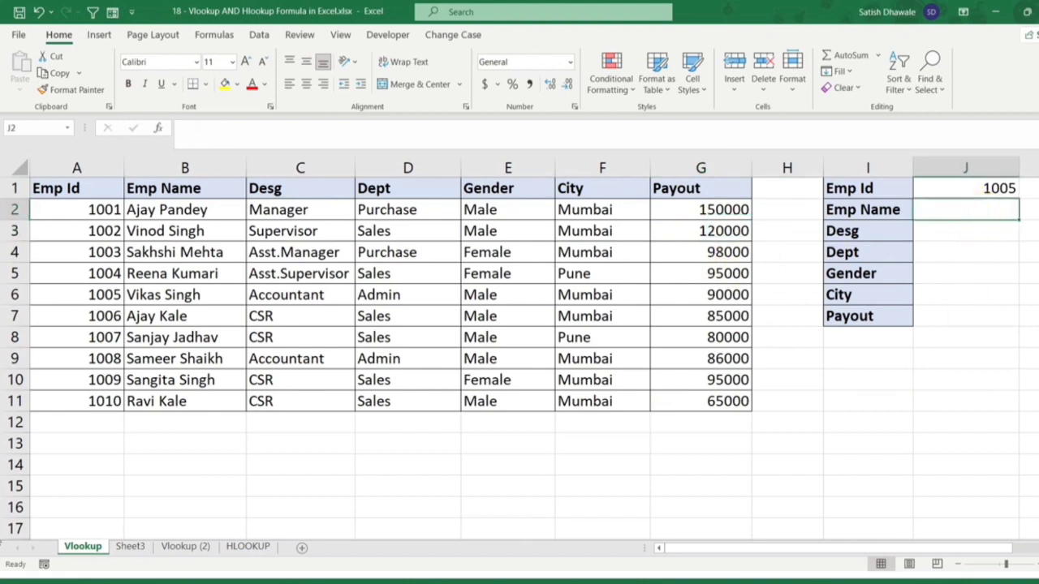
scroll(791, 236, "right", 2)
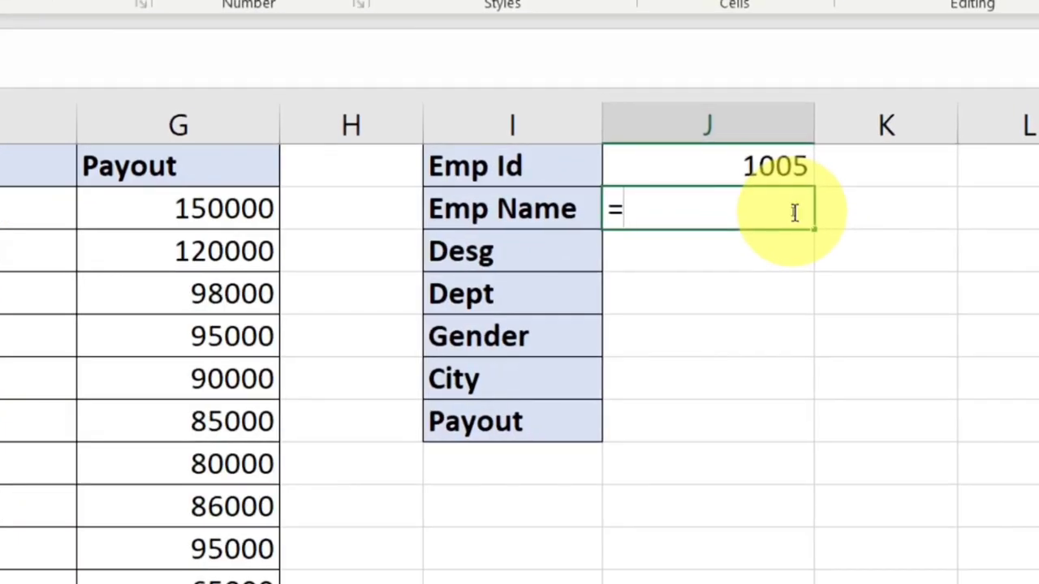
type("vlo")
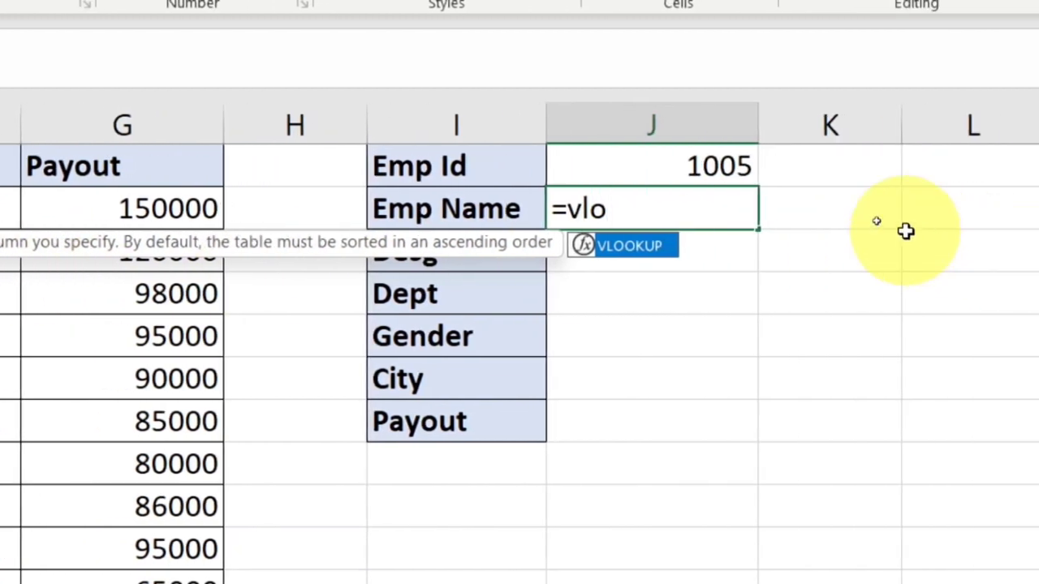
key("Tab")
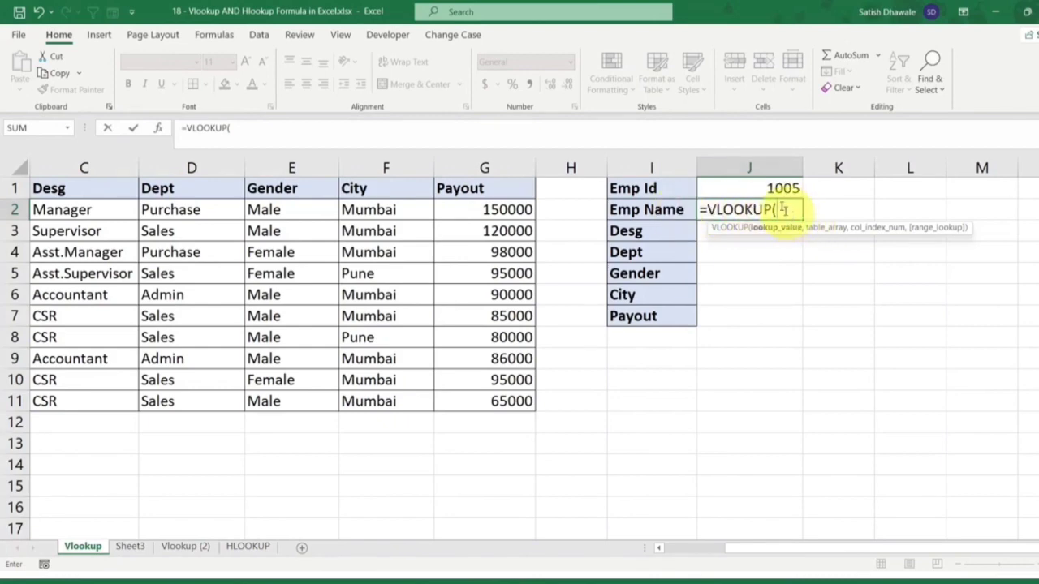
left_click(784, 192)
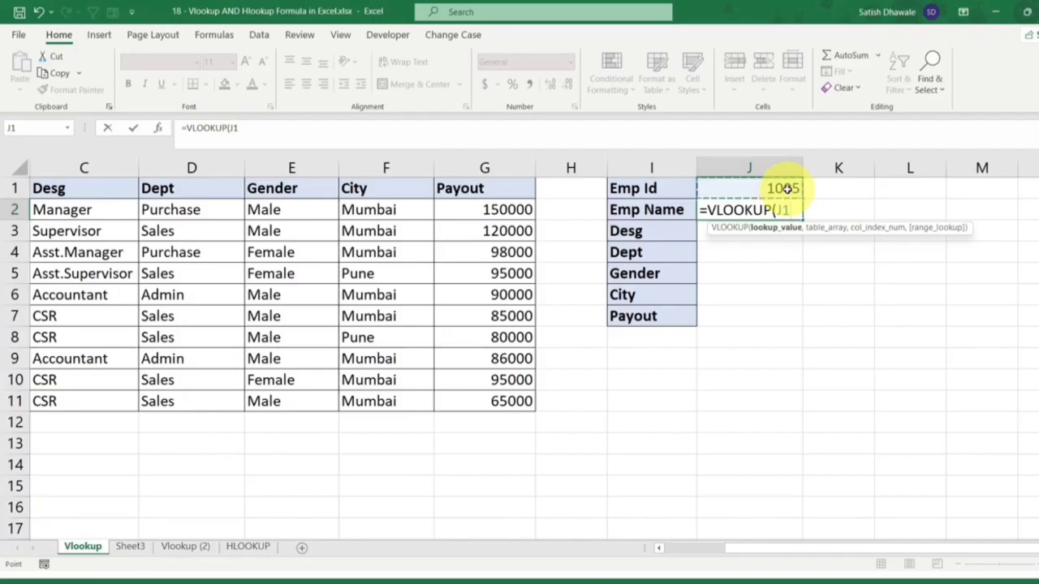
type(",")
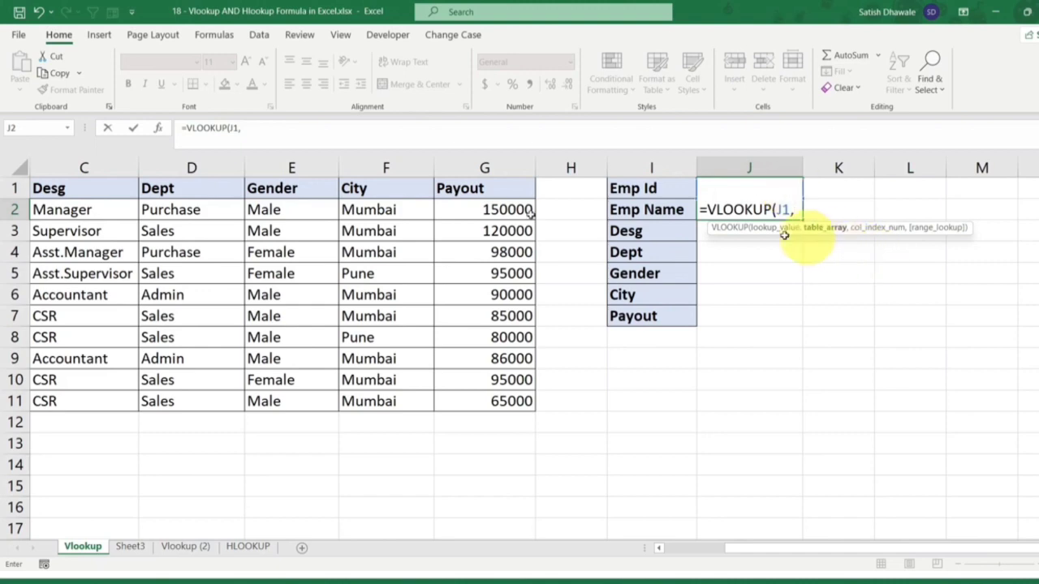
left_click_drag(507, 178, 25, 397)
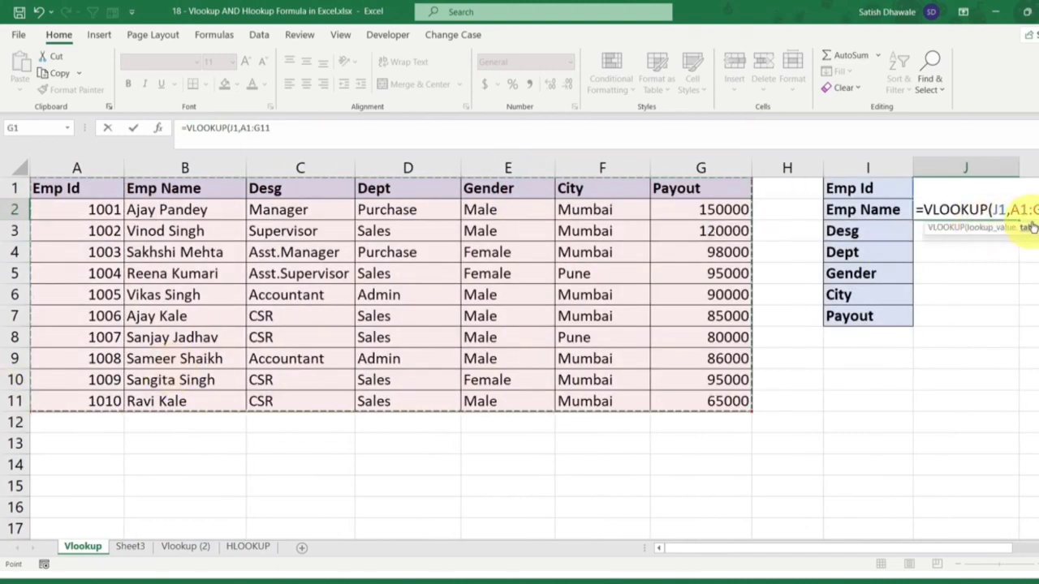
left_click_drag(973, 550, 1033, 551)
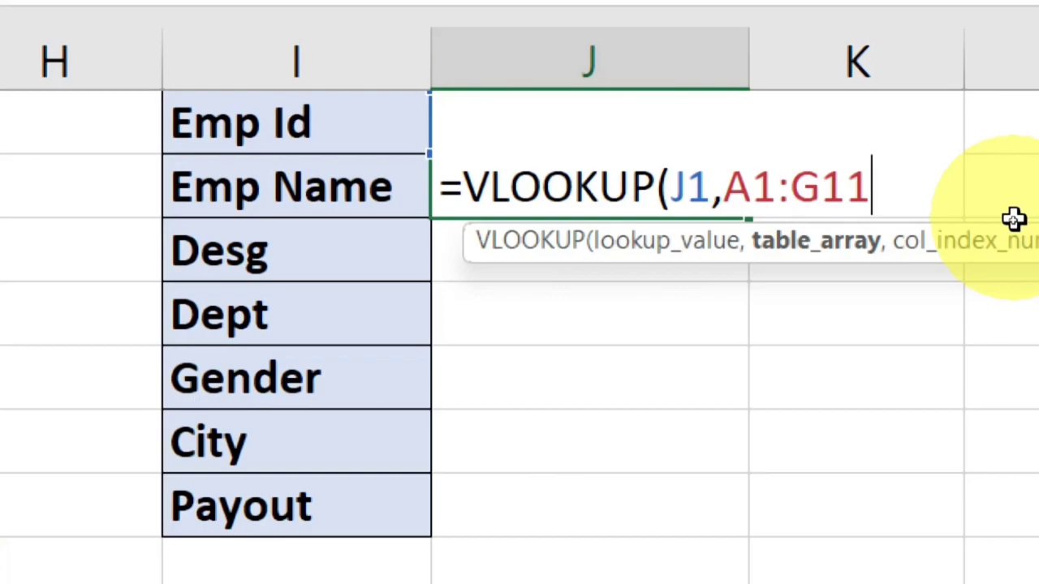
- Complete the J2 formula as =VLOOKUP(J1,A1:G11,2,0) to return the Emp Name with an exact match
type(",")
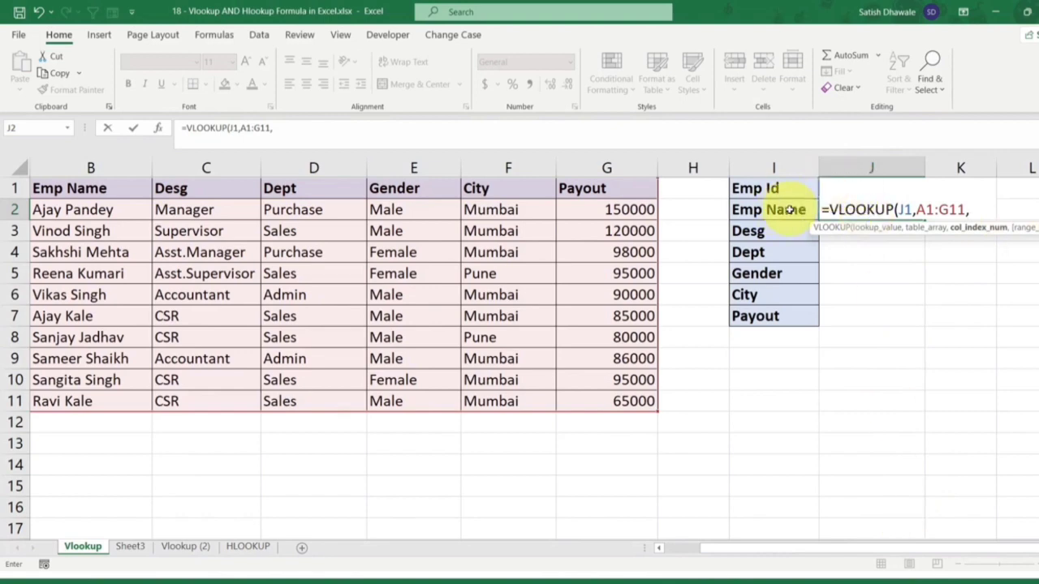
left_click(893, 548)
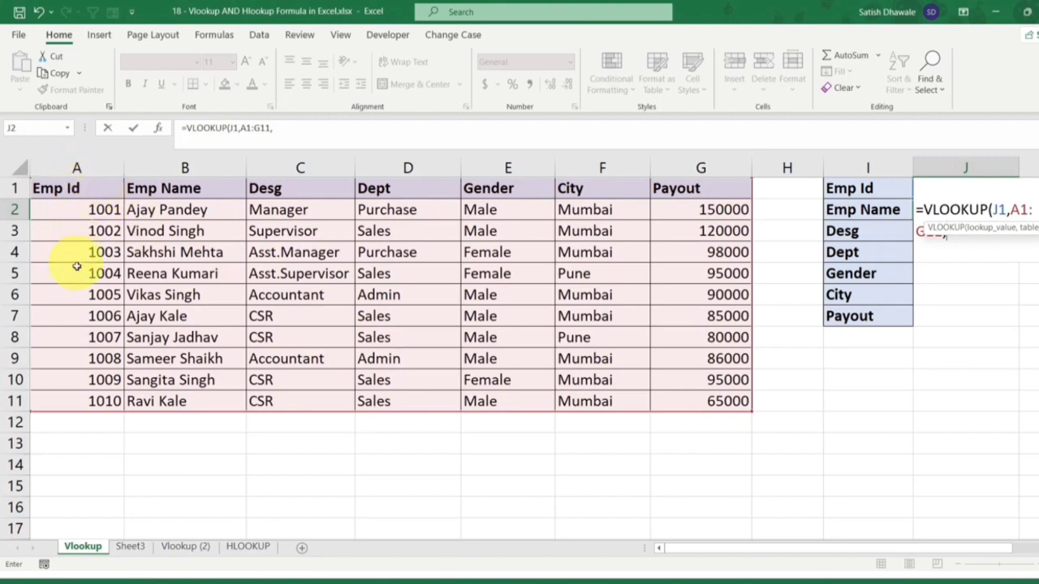
left_click_drag(830, 547, 849, 547)
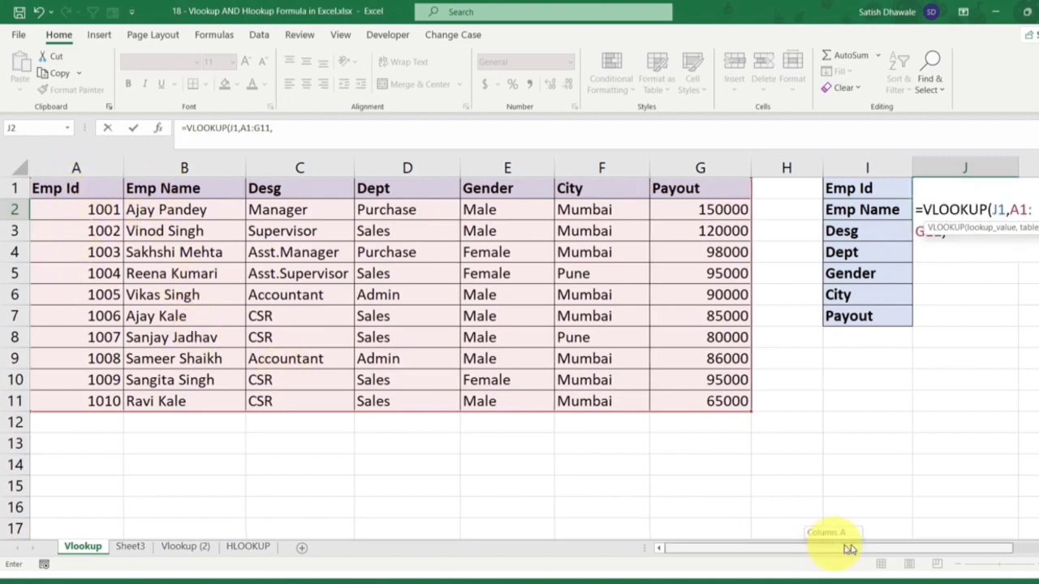
type("2")
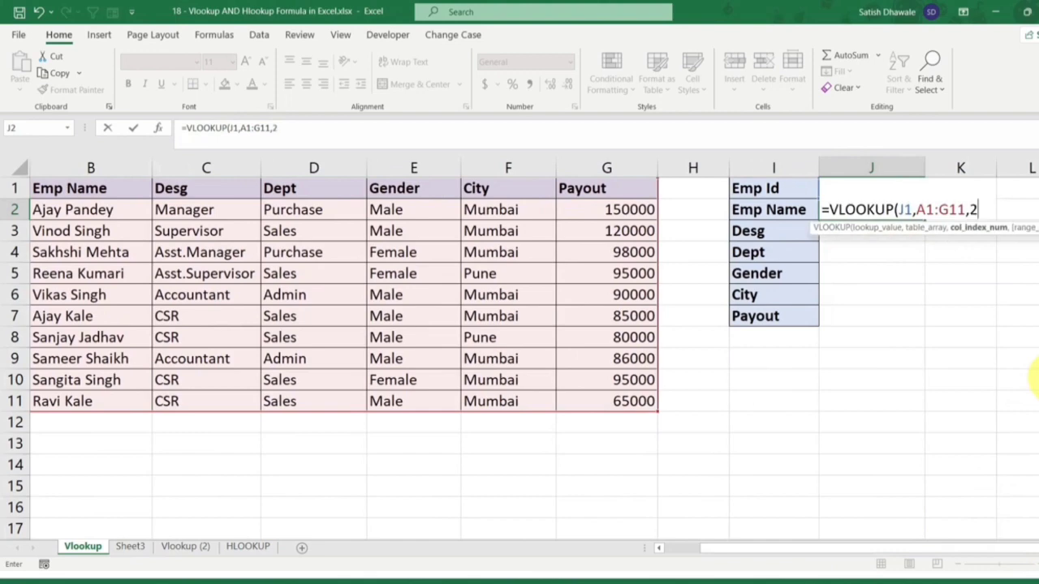
type(",")
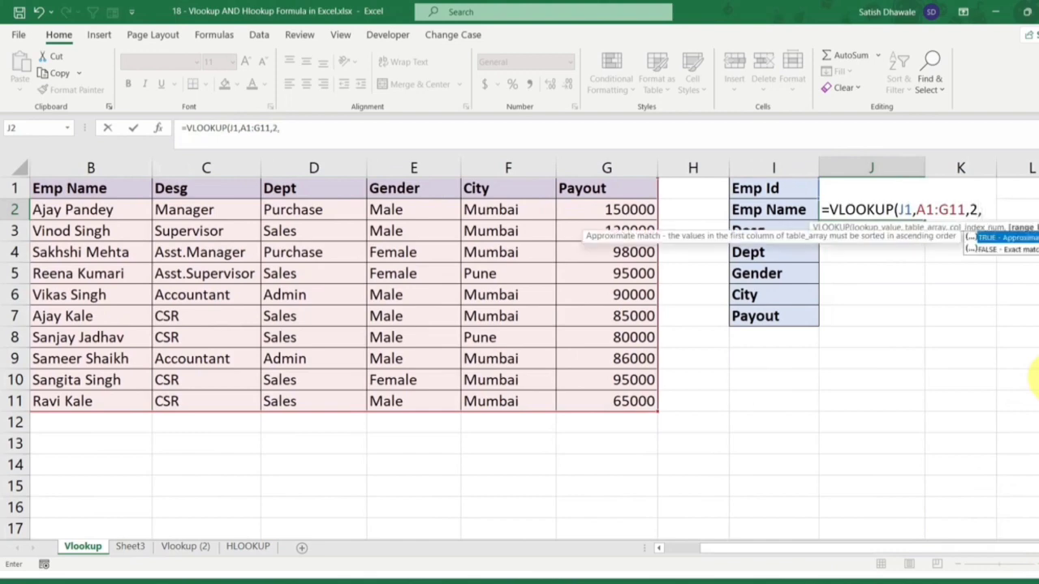
key("BackSpace")
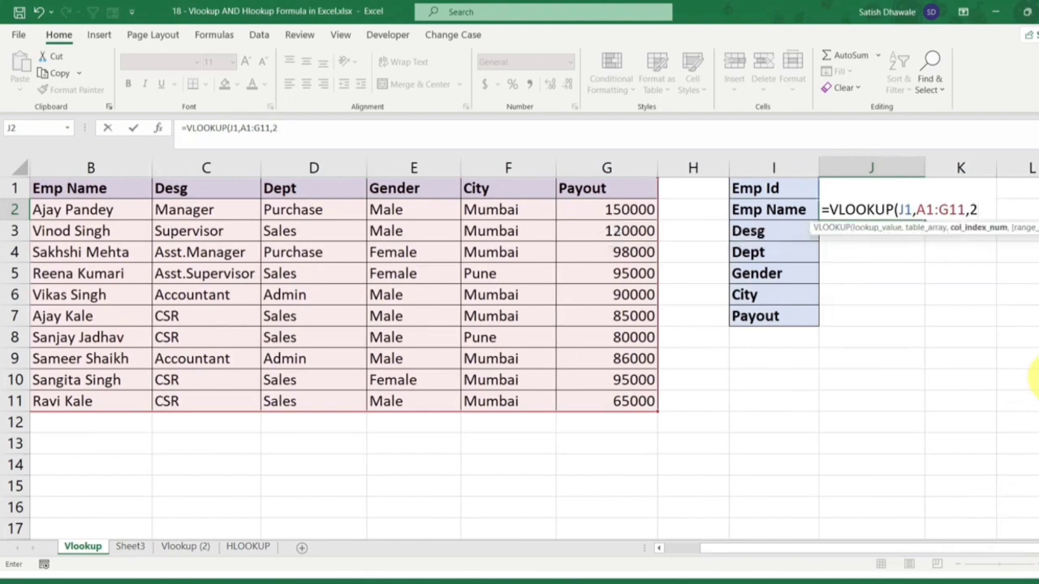
key("Return")
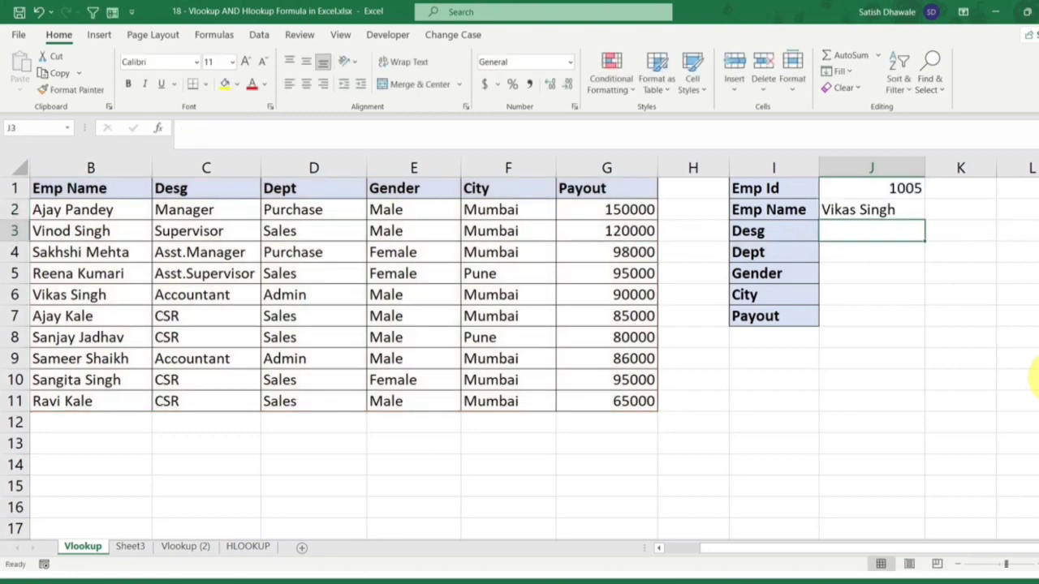
- Compare the lookup value in J1 and the name returned in J2 with the source record in A6:B6
left_click(893, 188)
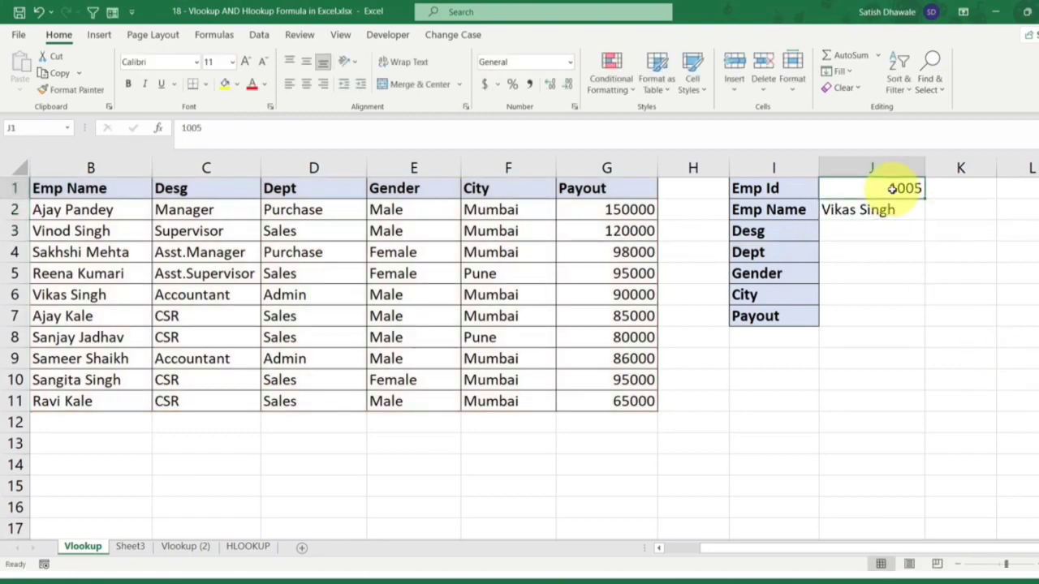
left_click(70, 333)
scroll(70, 328, "left", 1)
left_click(90, 293)
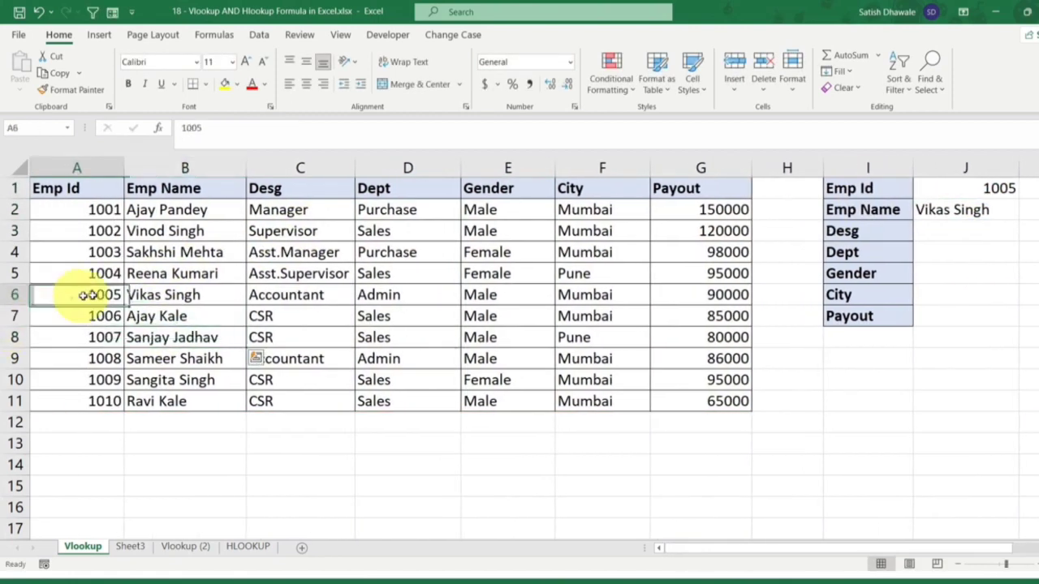
left_click_drag(89, 294, 173, 297)
left_click(957, 547)
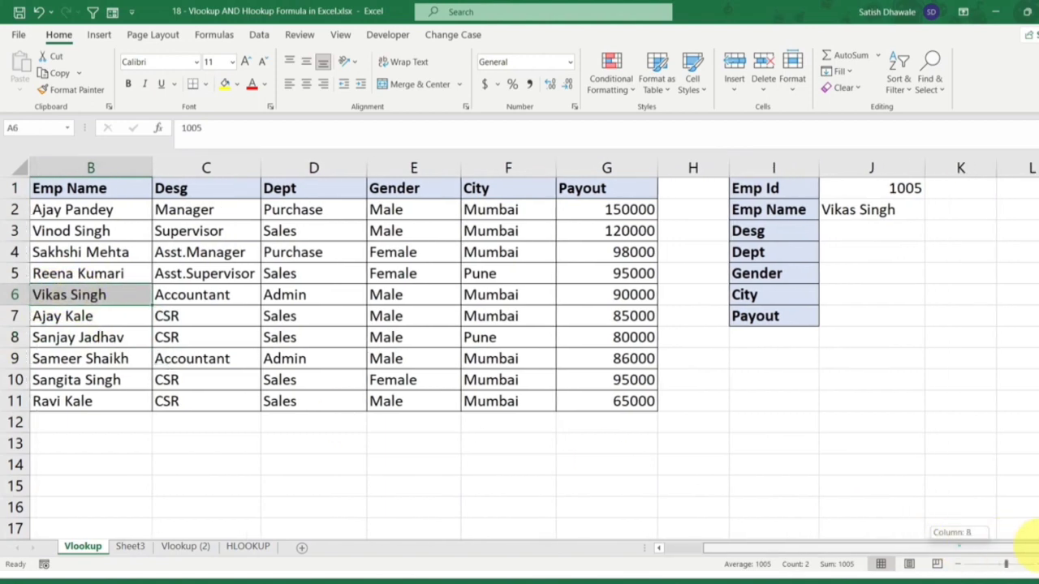
- Change the lookup Emp Id in J1 to the Emp Id listed in A7
double_click(885, 209)
left_click(915, 188)
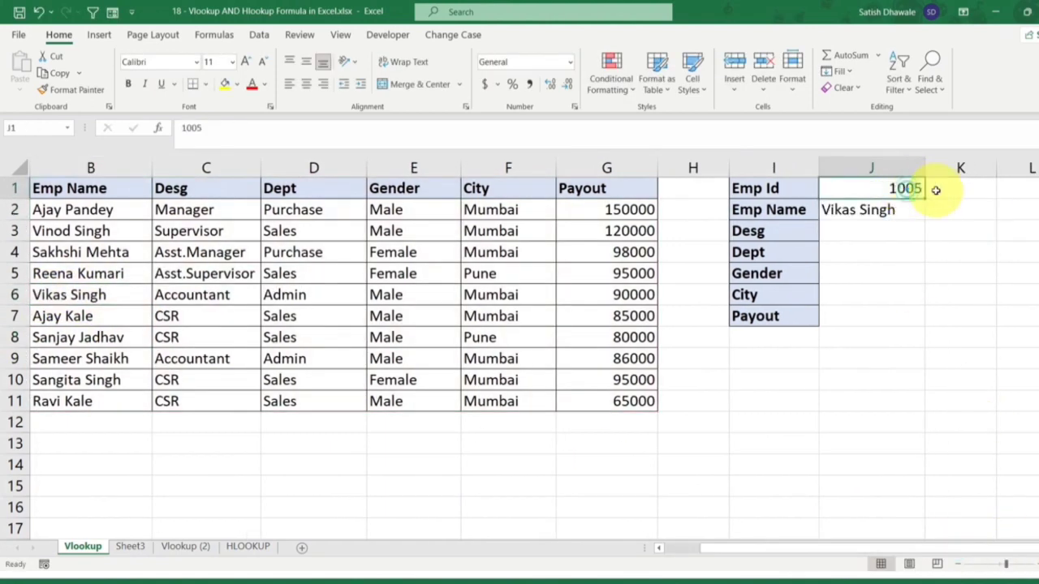
key("BackSpace")
type("6")
key("Return")
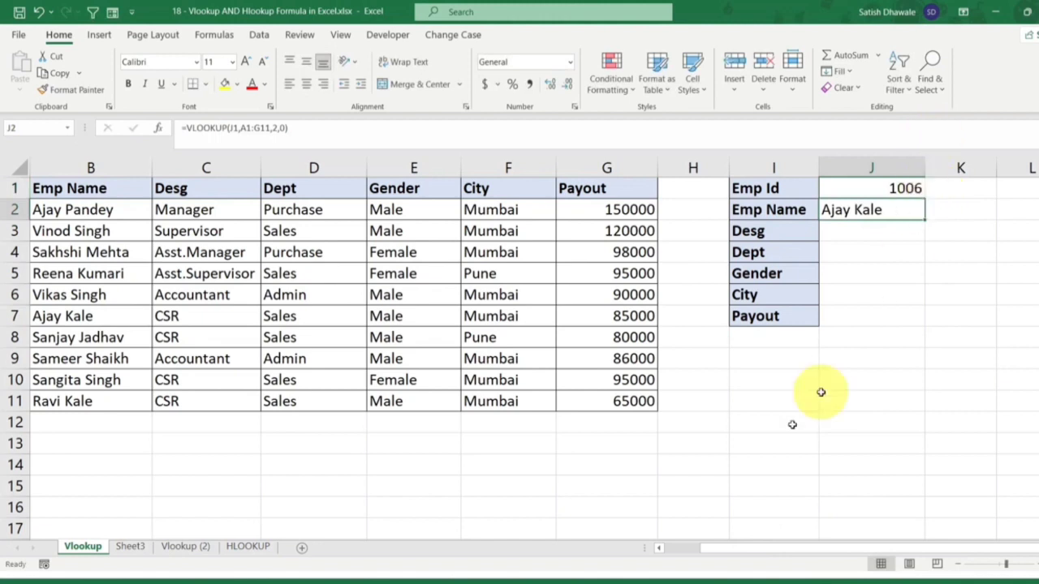
- Check the name returned in J2 against the Emp Id and Emp Name in source row 7
left_click(659, 548)
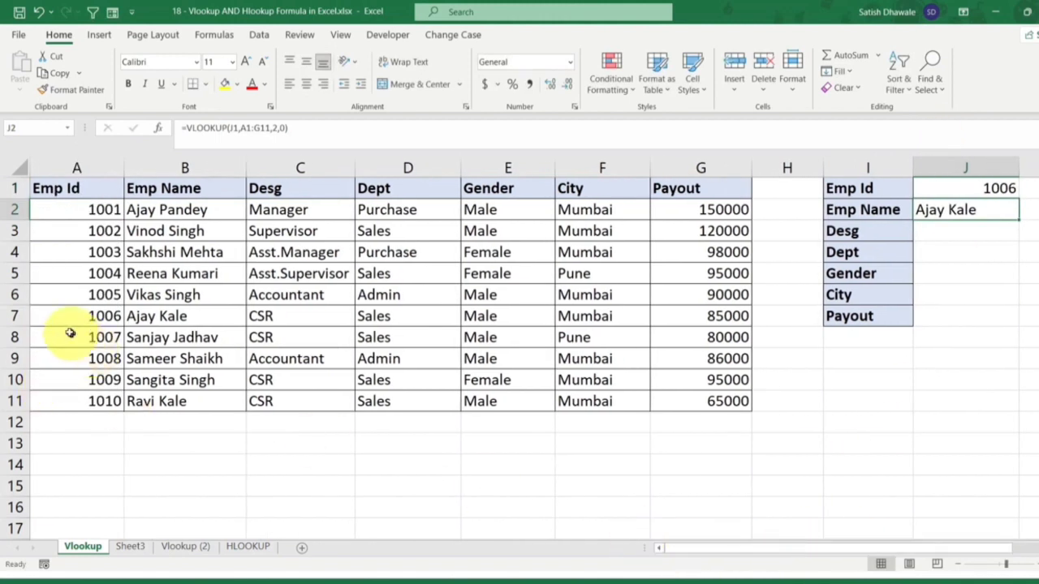
left_click_drag(70, 332, 185, 325)
left_click_drag(674, 549, 804, 547)
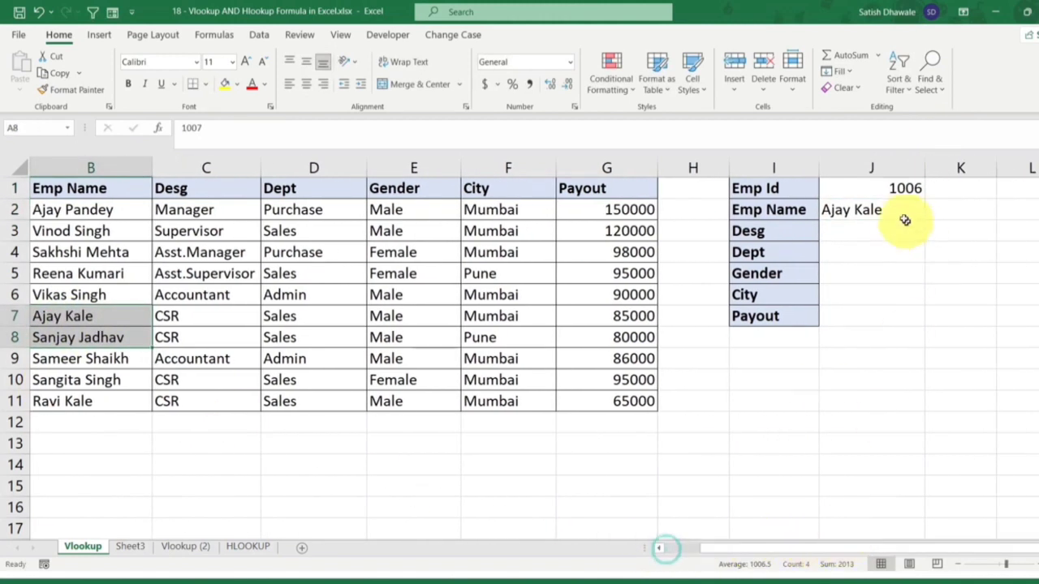
- Fill the VLOOKUP formula from J2 down through J7 and select the copied results in J3:J7
left_click(890, 211)
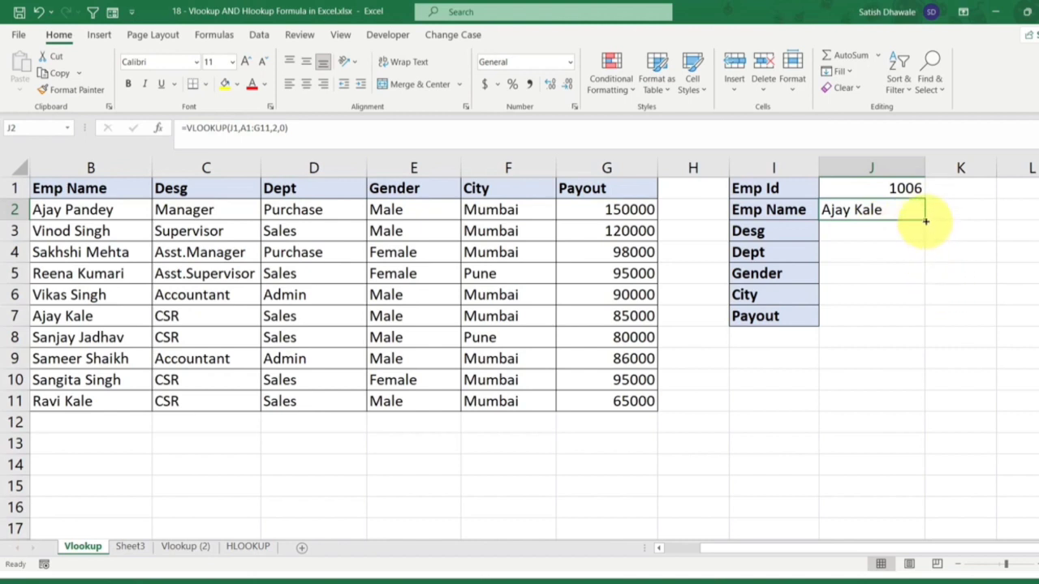
left_click_drag(925, 221, 923, 322)
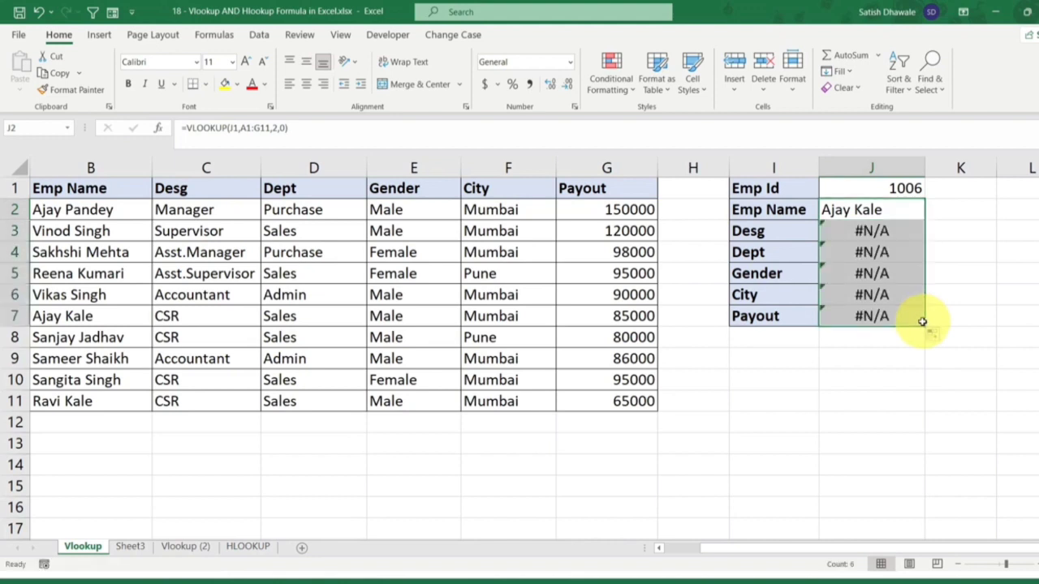
left_click_drag(882, 232, 884, 308)
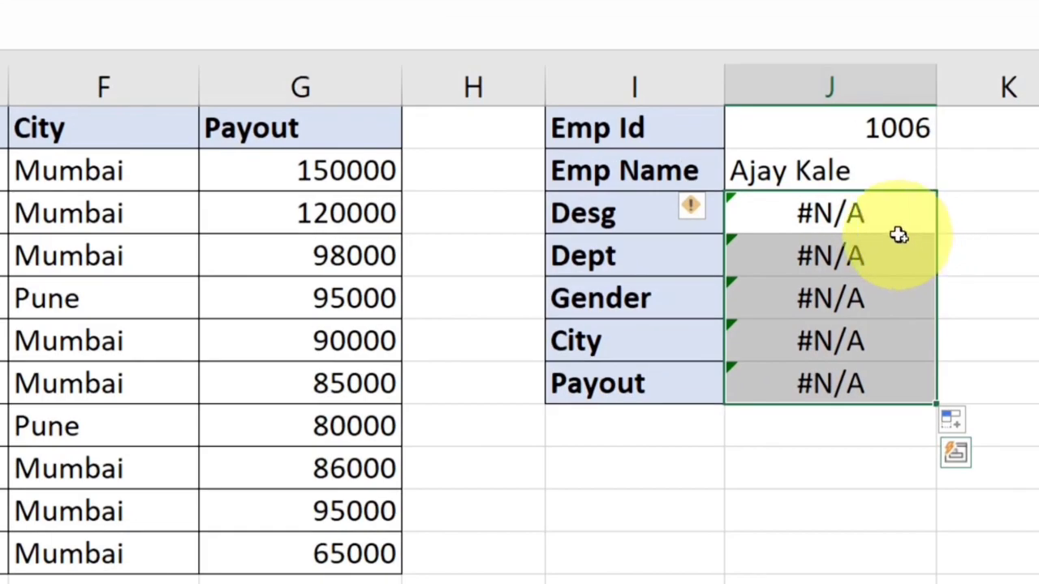
- Inspect the lookup value and table array references in the copied formulas in J3 and J7
left_click(901, 231)
double_click(888, 212)
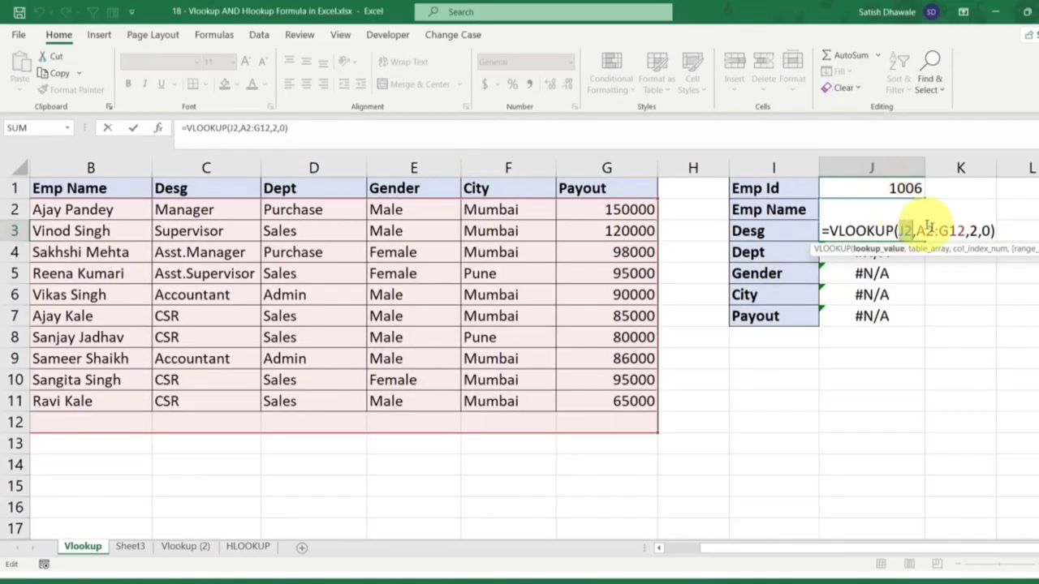
double_click(922, 233)
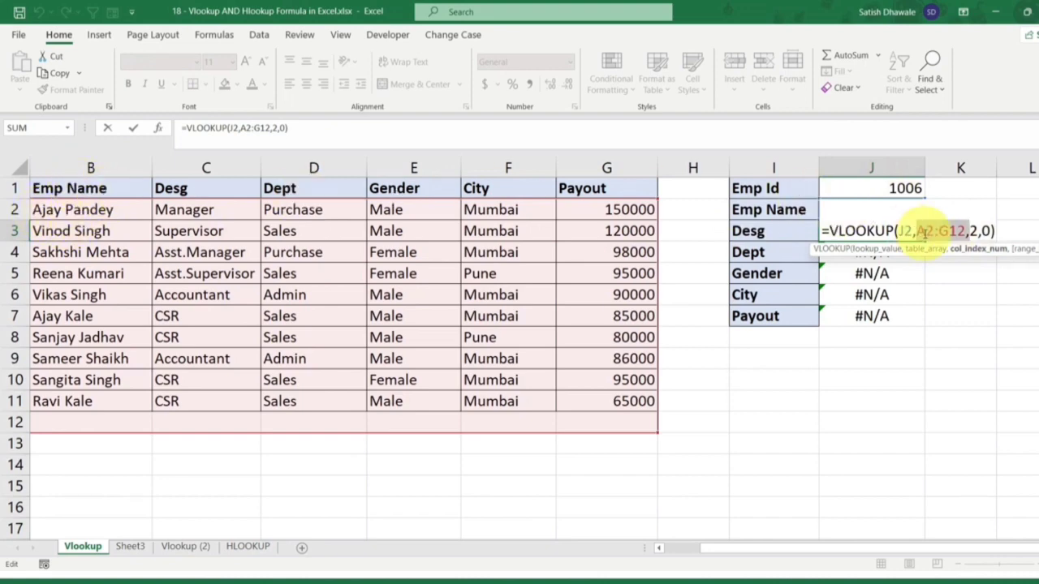
key("Escape")
left_click(874, 316)
double_click(874, 315)
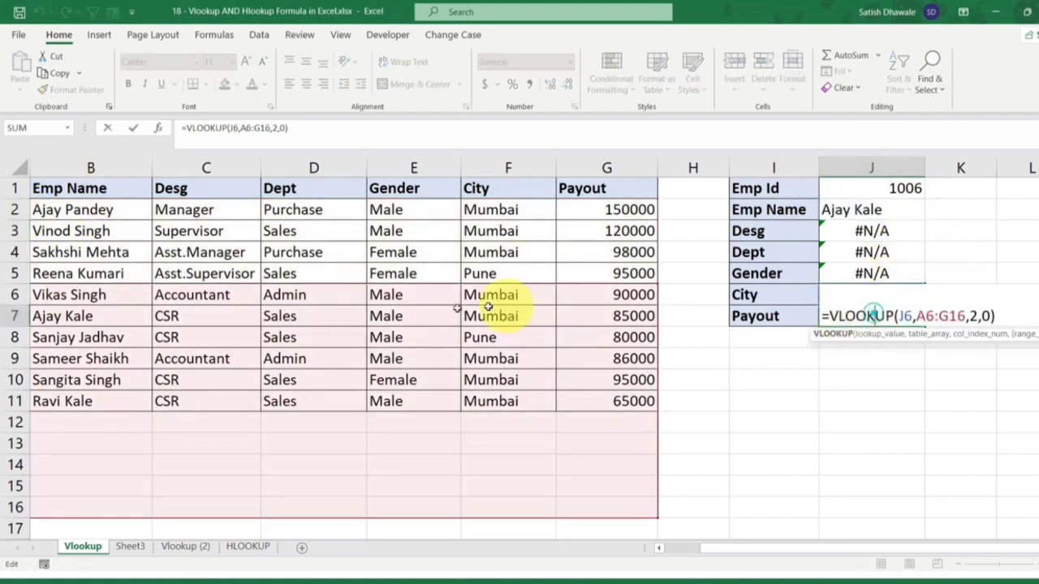
key("Escape")
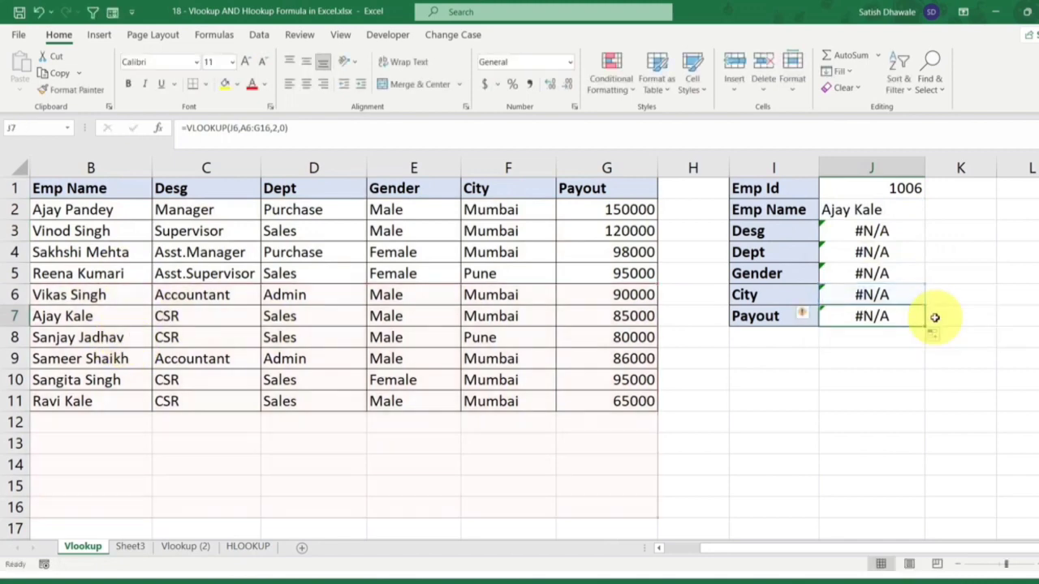
- Clear the copied formulas from J3:J7
left_click_drag(885, 231, 884, 316)
key("Delete")
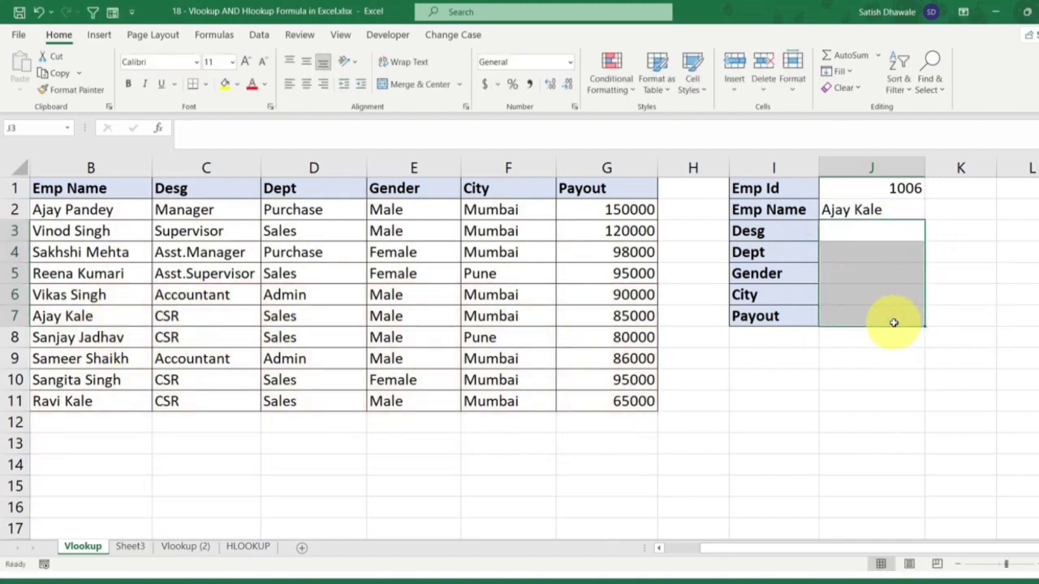
- Examine the lookup value and table array references in the J2 formula, leaving them unedited
double_click(895, 211)
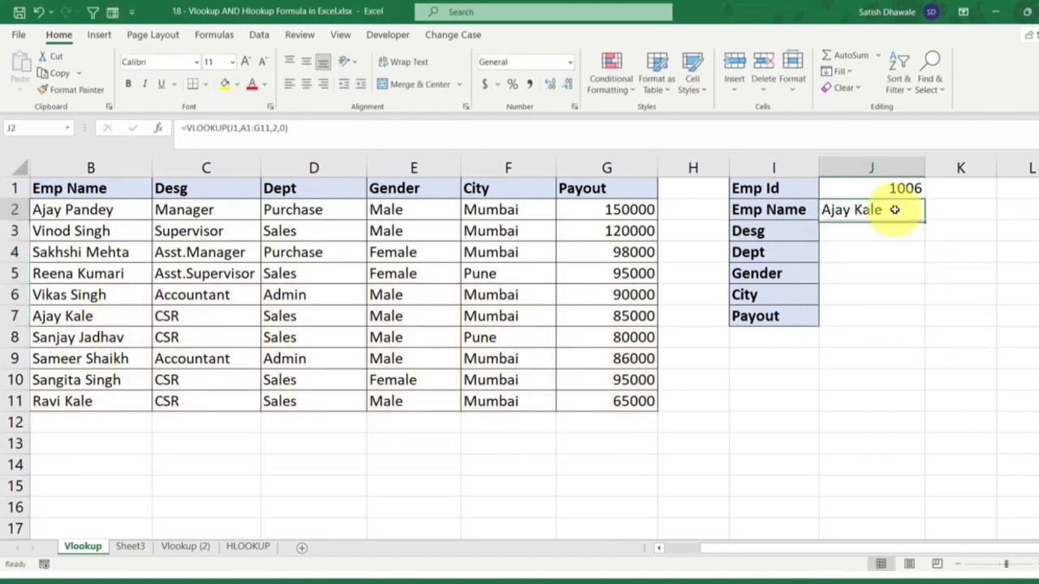
left_click(906, 210)
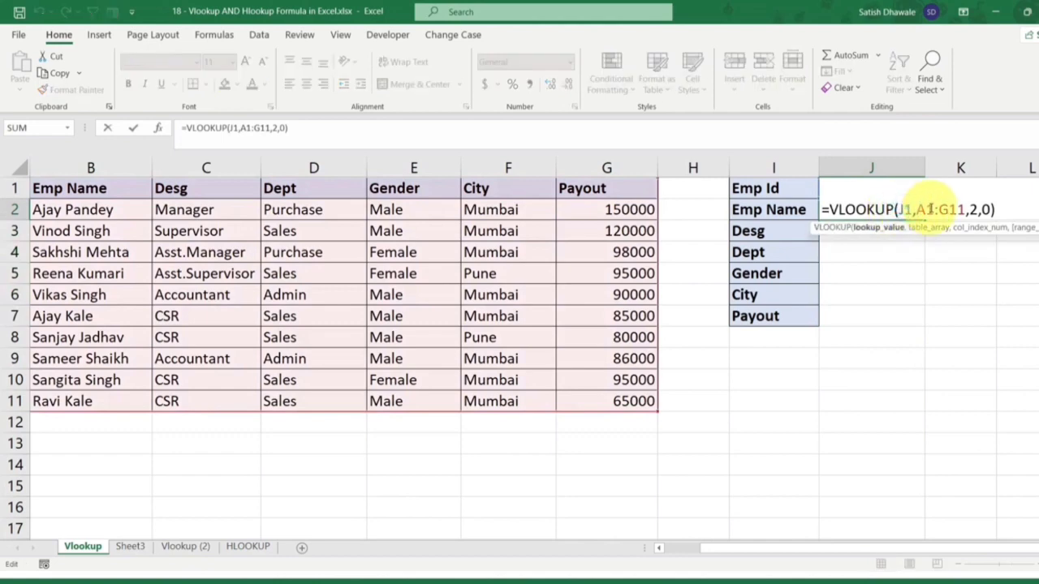
key("Escape")
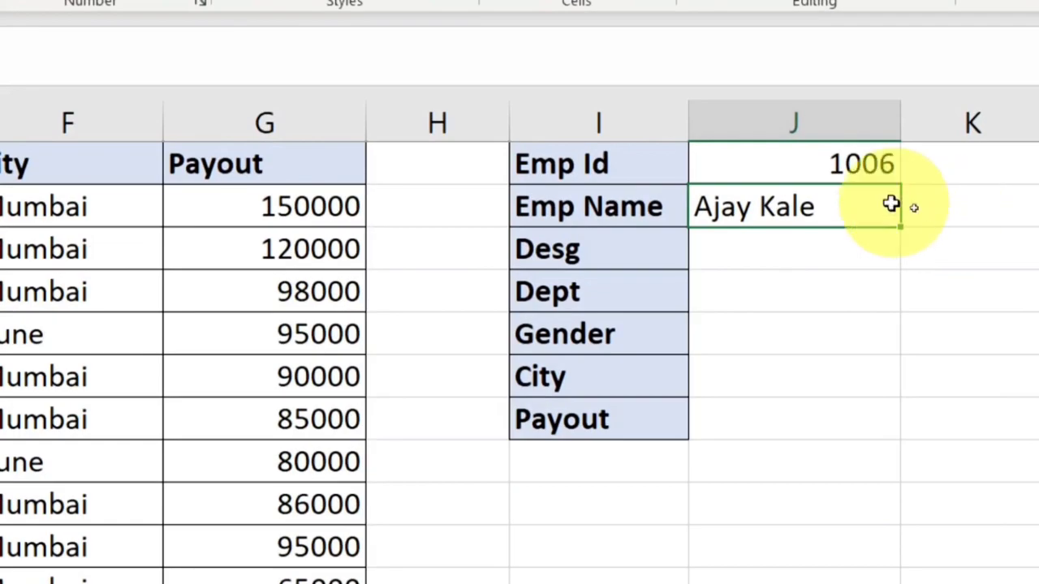
double_click(862, 206)
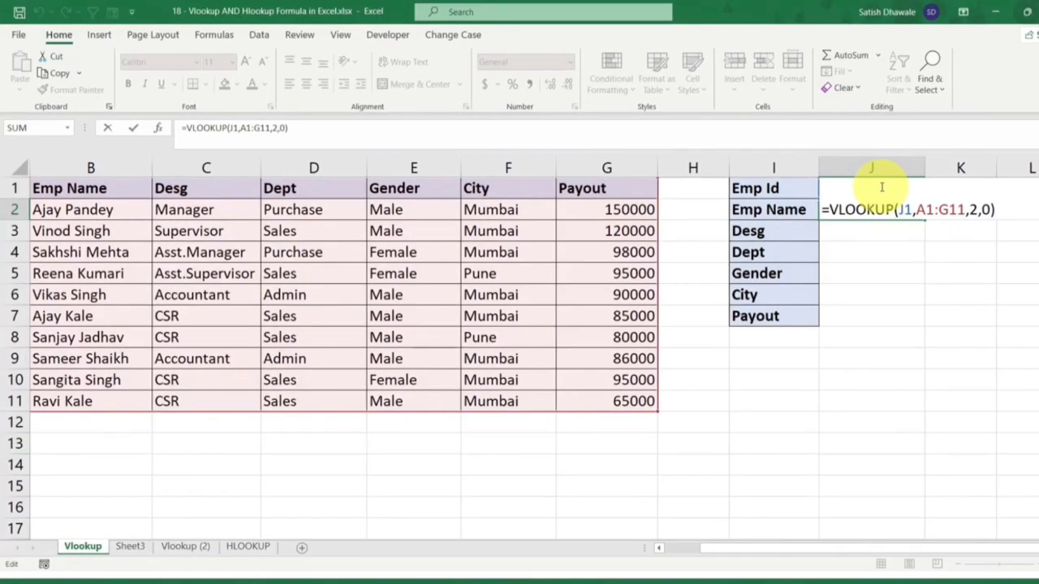
key("Escape")
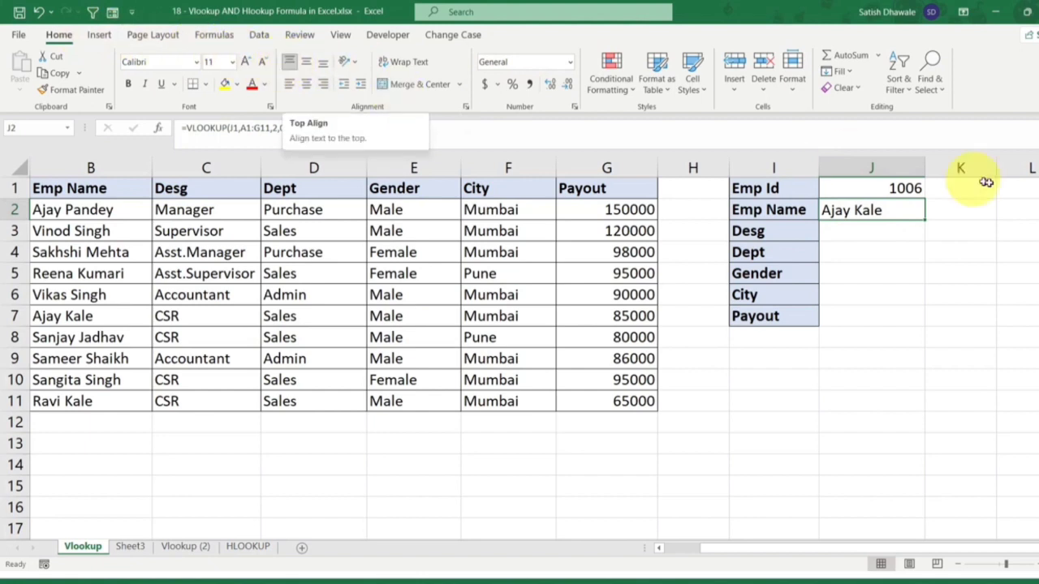
- Make the lookup value and table array absolute in the J2 formula, as $J$1 and $A$1:$G$11
double_click(896, 206)
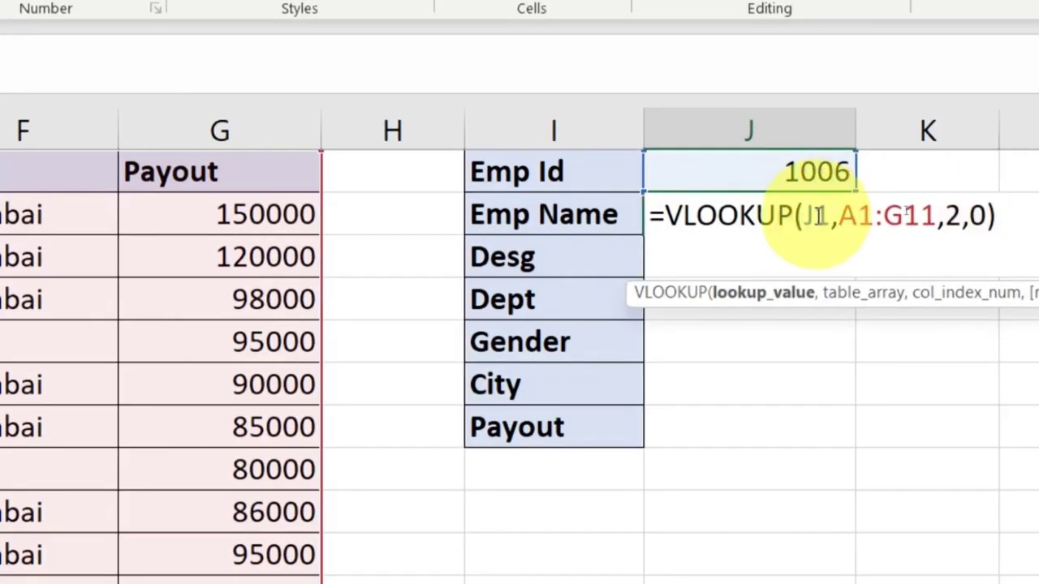
double_click(821, 215)
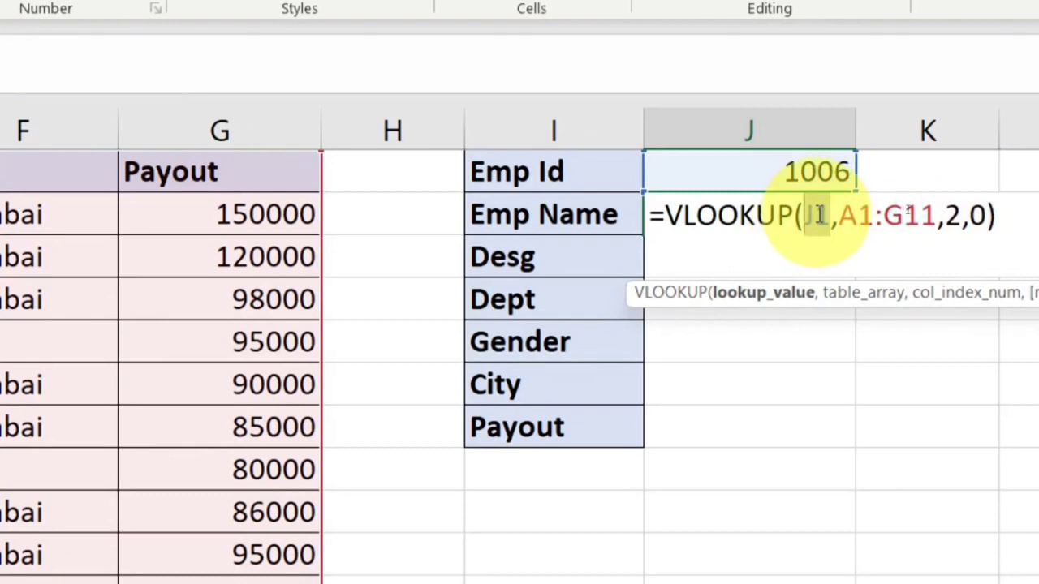
key("F4")
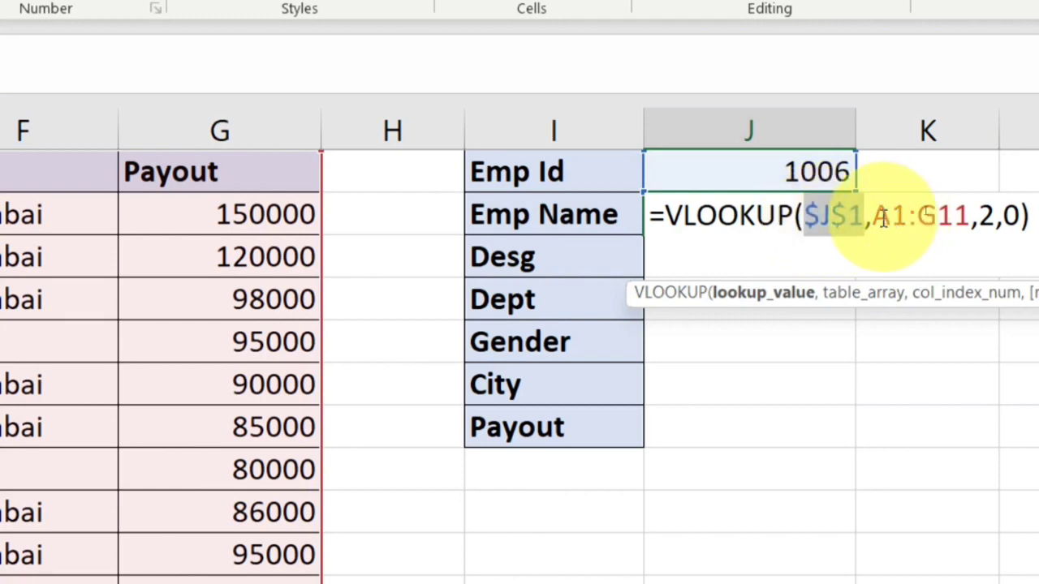
left_click_drag(881, 217, 972, 215)
key("F4")
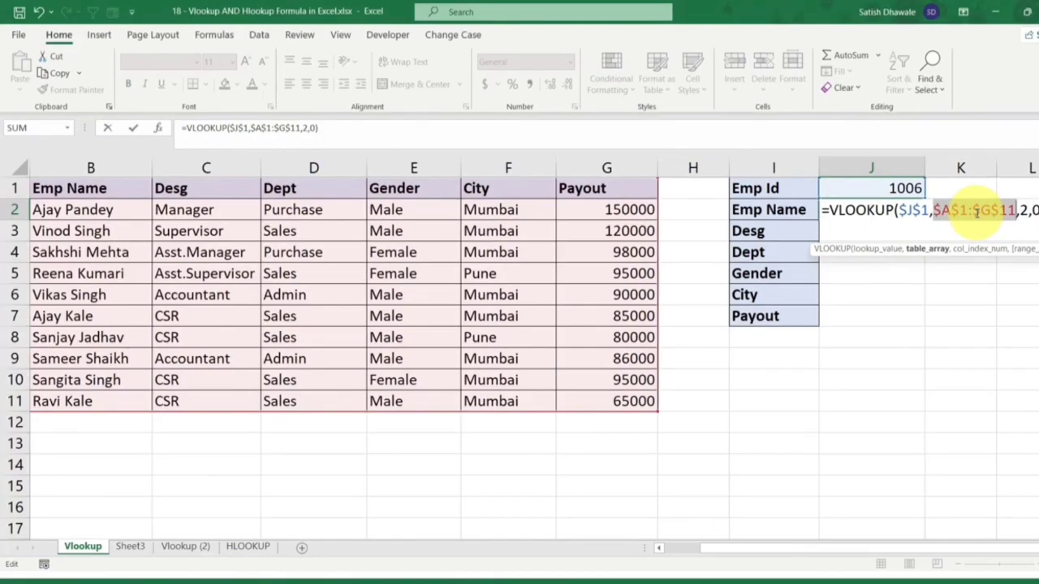
key("Return")
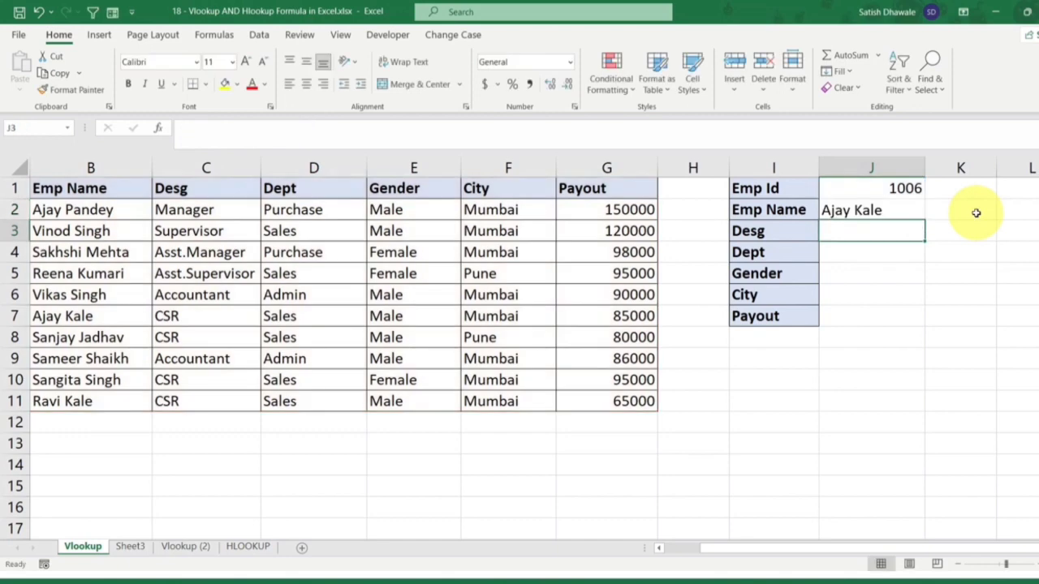
- Fill the J2 formula down through J7 and check the column index number in J2
left_click(915, 213)
left_click_drag(923, 218, 922, 316)
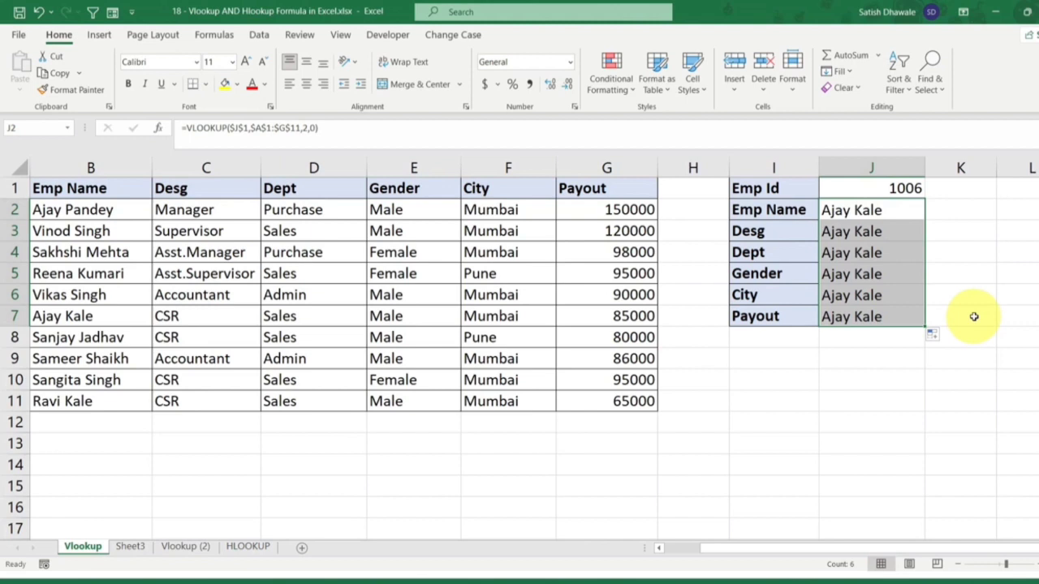
double_click(877, 209)
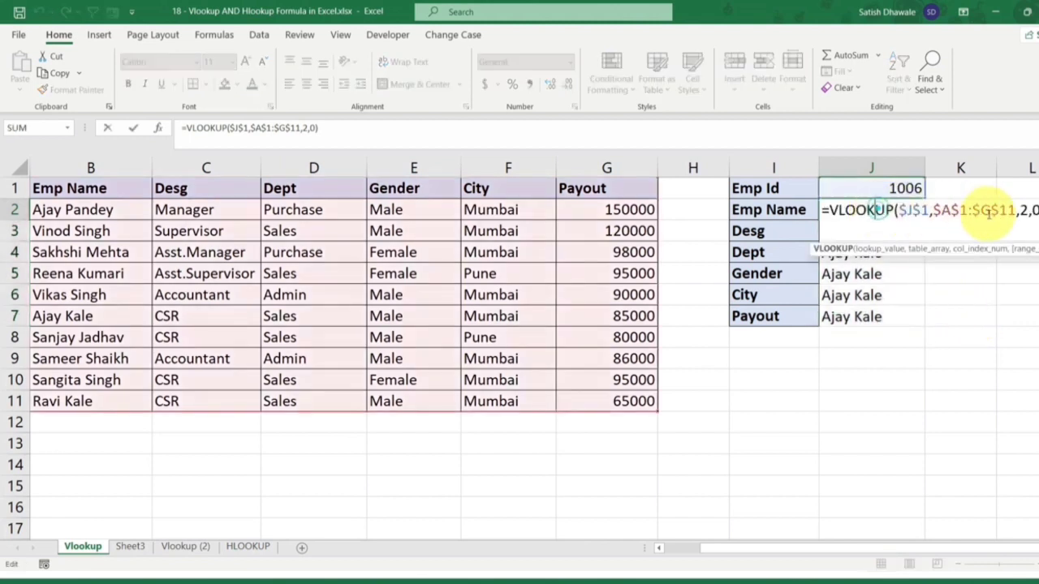
double_click(1022, 210)
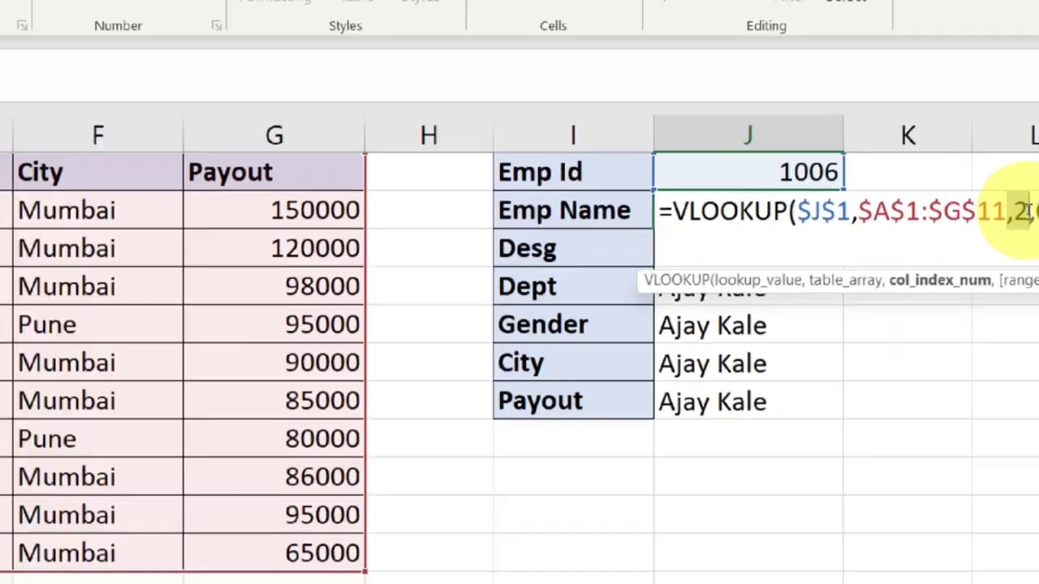
key("Escape")
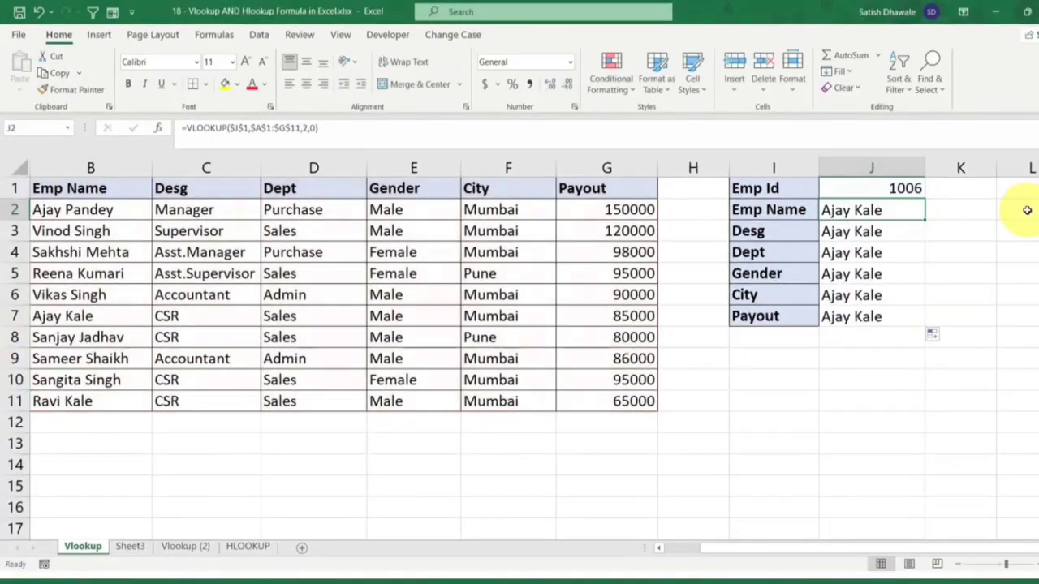
- Set the column index number to 3 in the J3 formula and check the result against the Desg column
double_click(893, 237)
double_click(1023, 231)
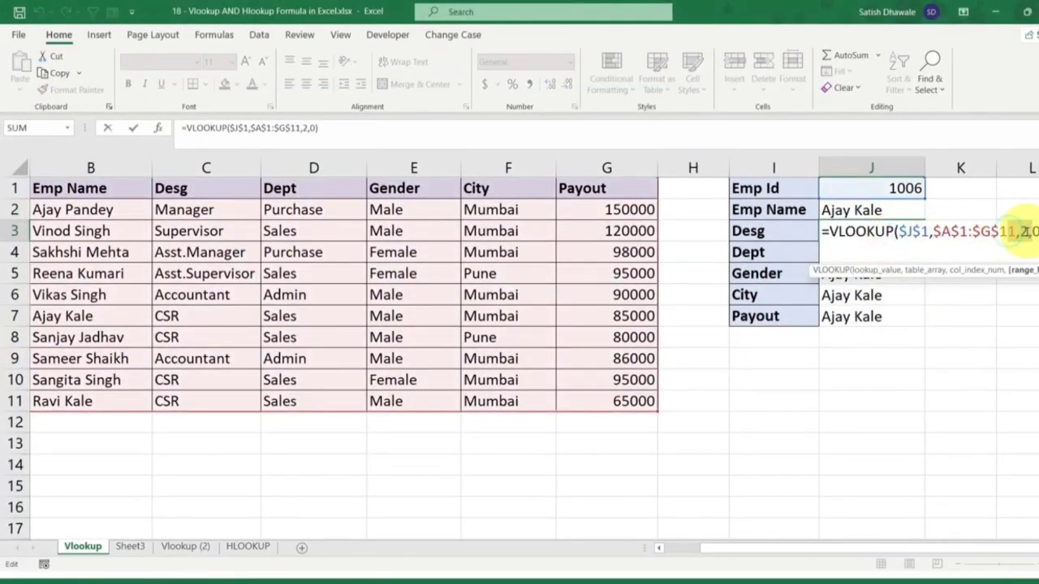
double_click(1023, 231)
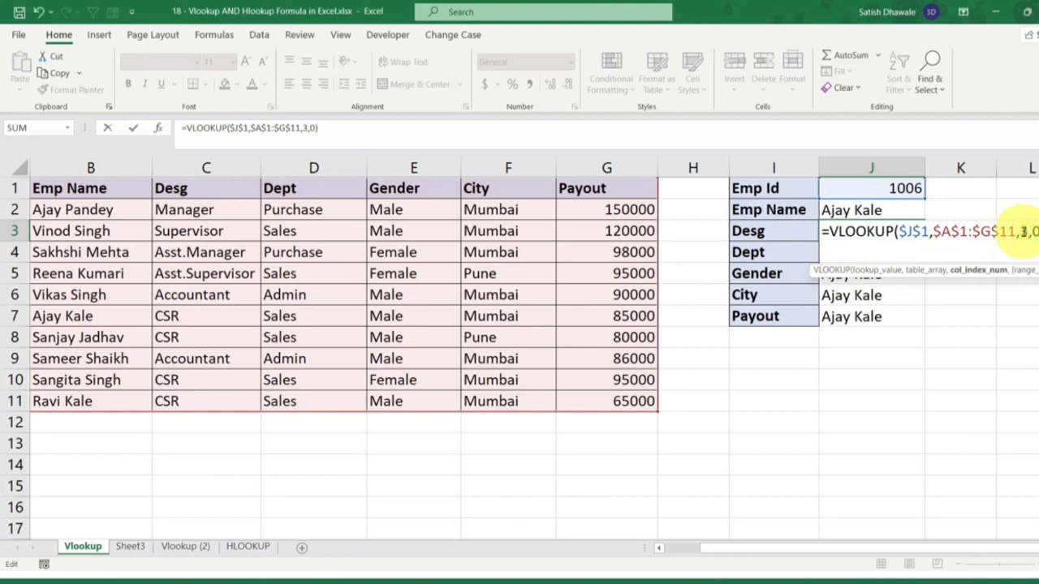
key("Return")
left_click(147, 224)
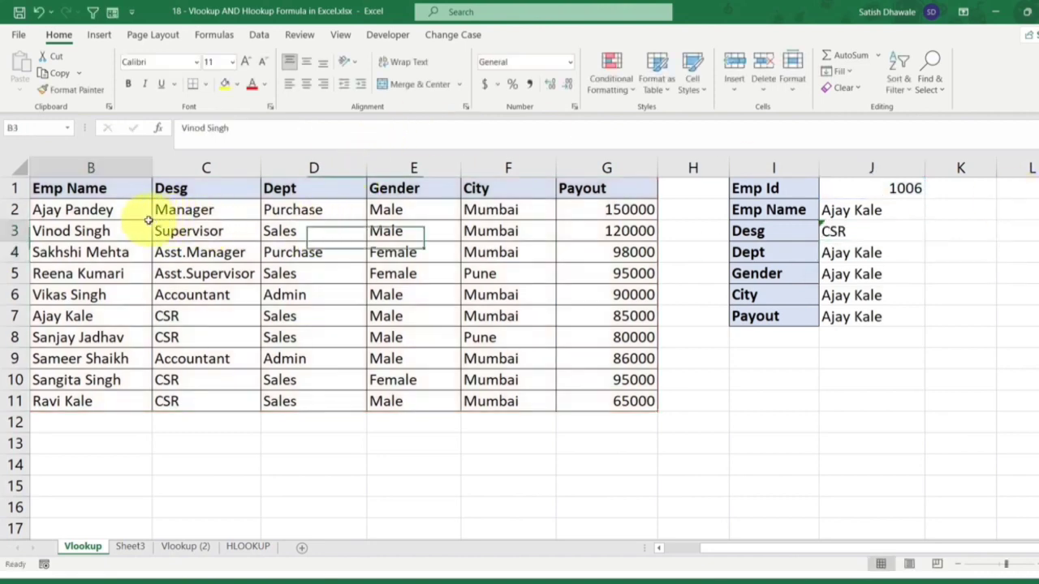
left_click_drag(194, 209, 208, 418)
left_click(198, 379)
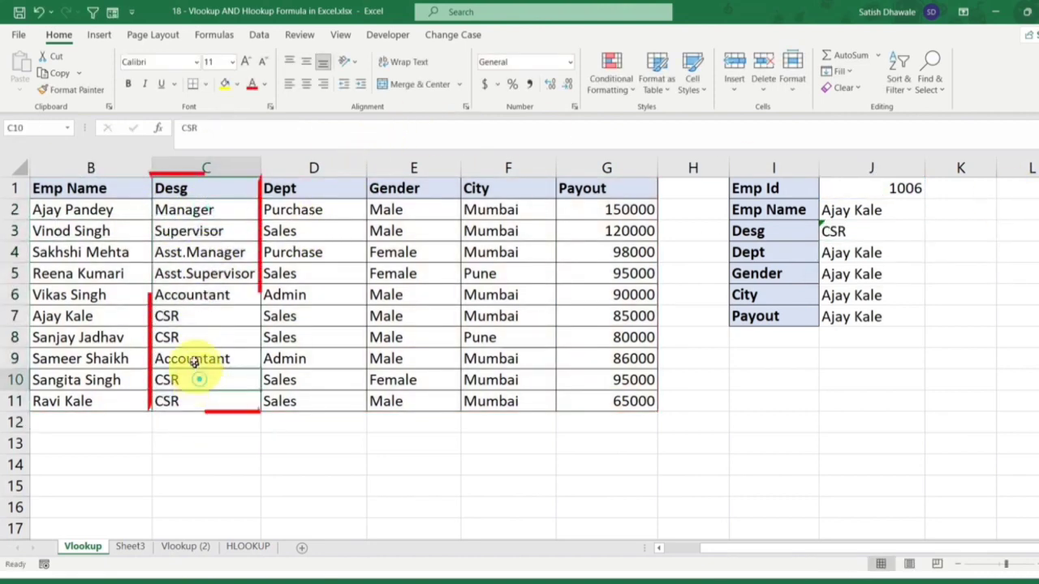
left_click(195, 317)
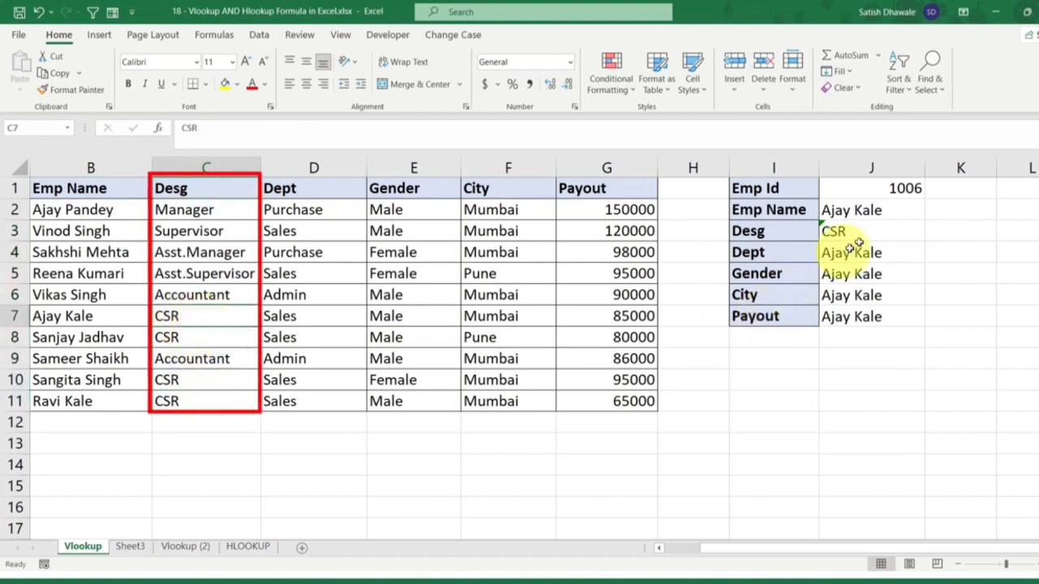
double_click(874, 229)
key("Escape")
- Set the column index number to 4 in the Dept formula in J4
left_click(868, 256)
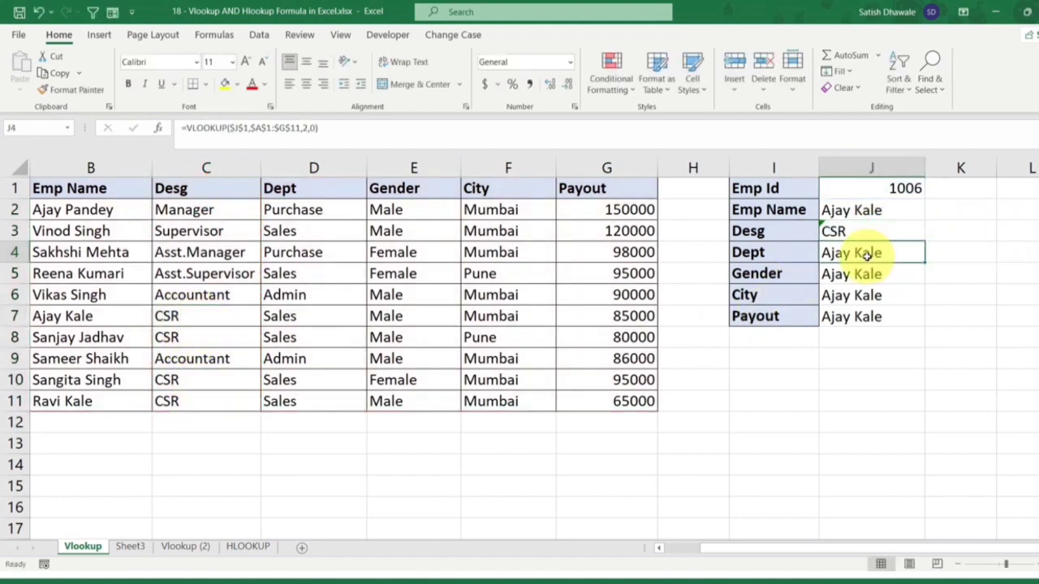
double_click(868, 254)
double_click(1025, 252)
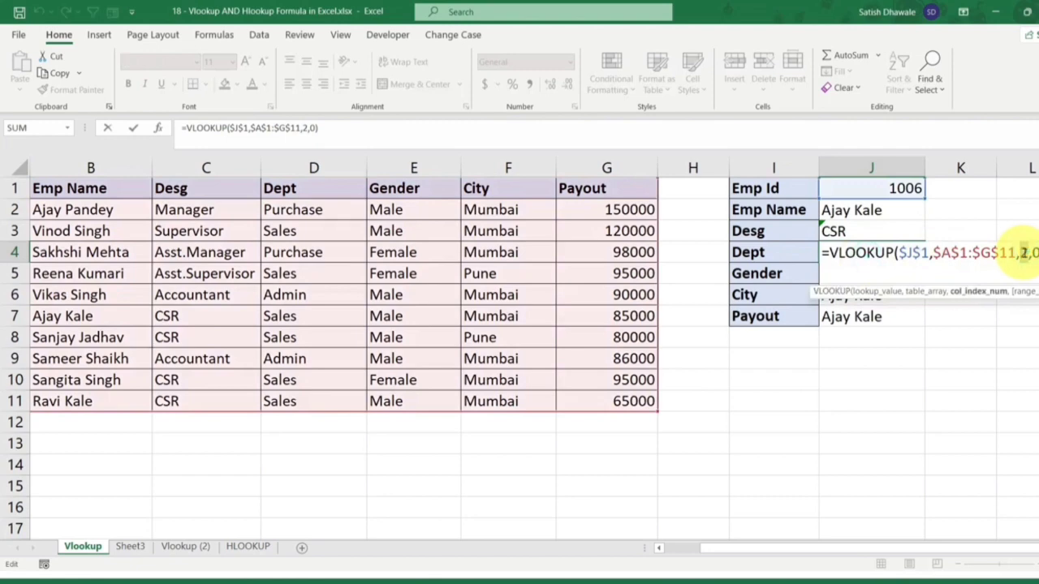
type("4")
key("Return")
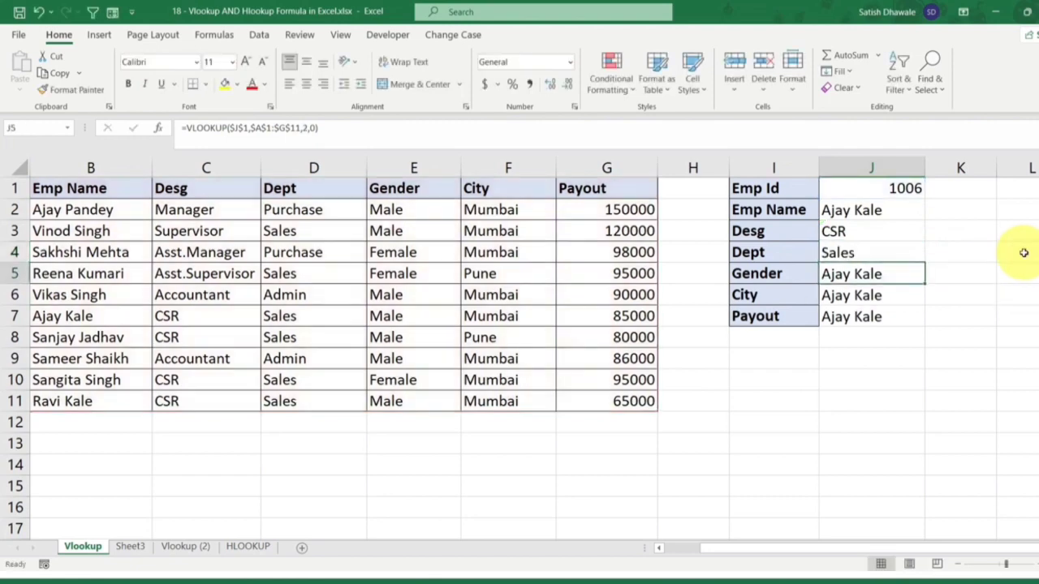
- Set the column index number to 5 in the Gender formula in J5 and to 6 in the City formula in J6
double_click(886, 274)
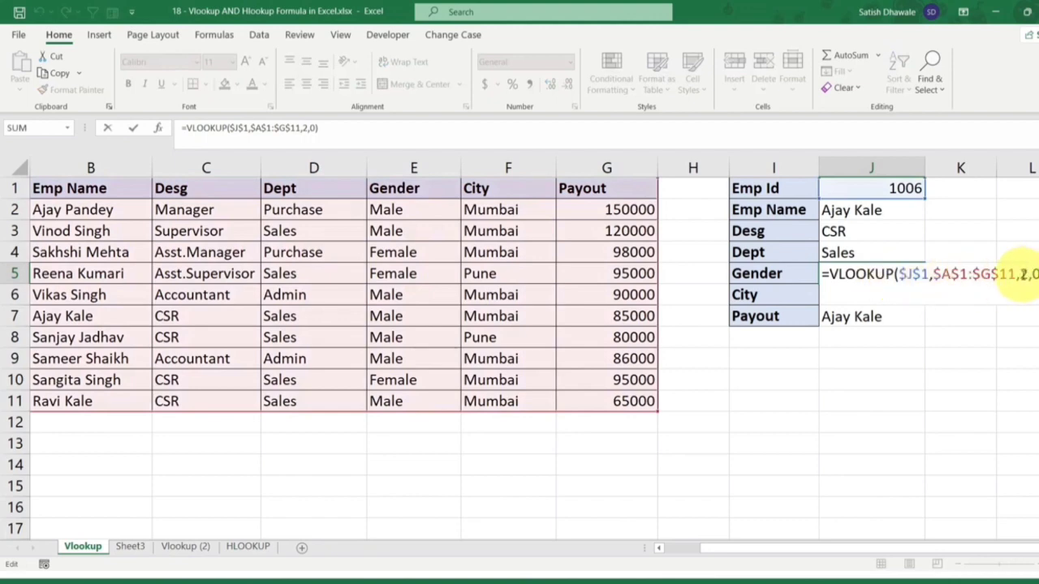
double_click(1024, 274)
type("5")
key("Return")
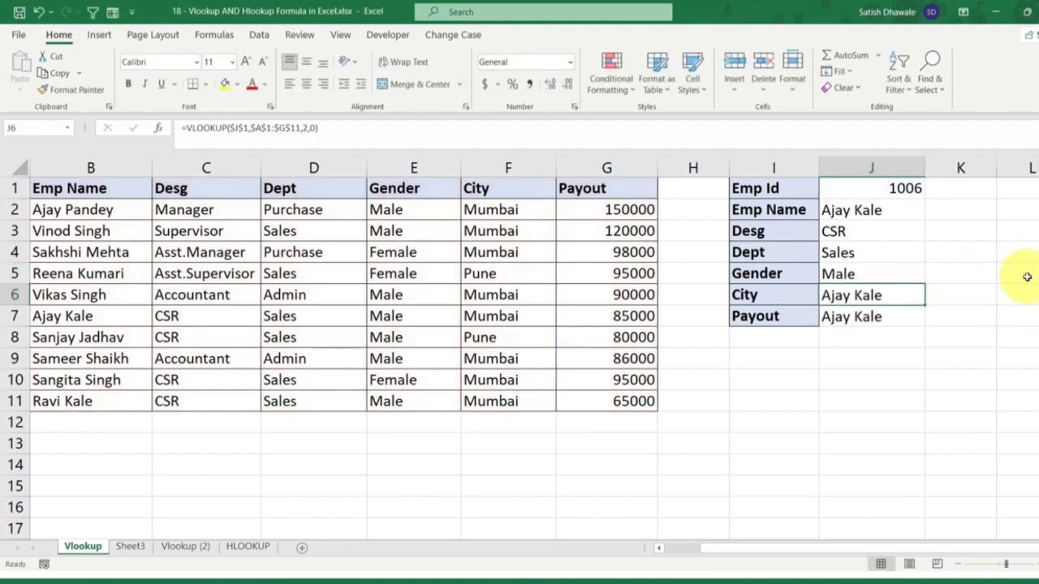
double_click(863, 294)
double_click(1024, 295)
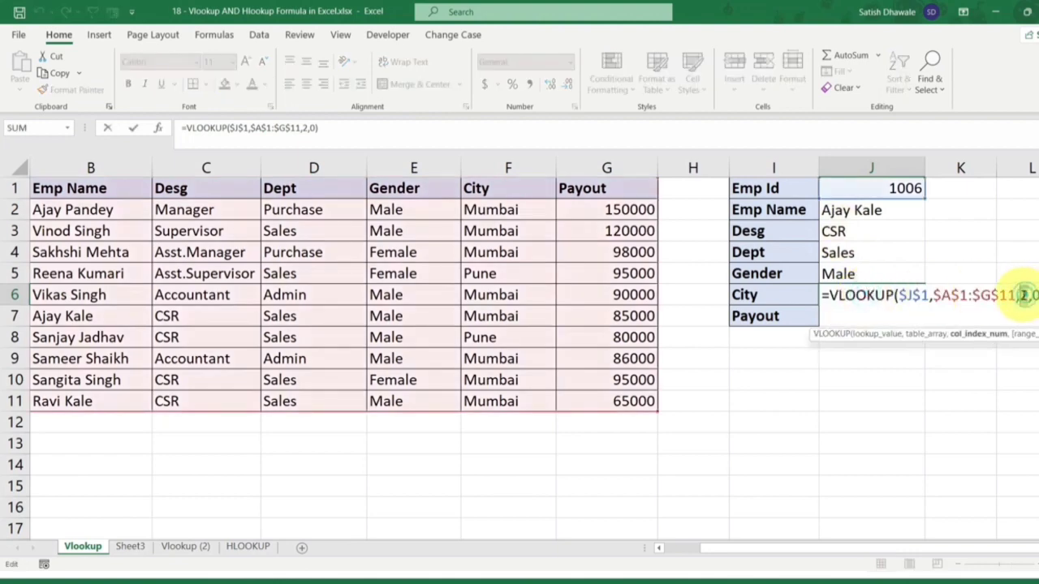
type("6")
key("Return")
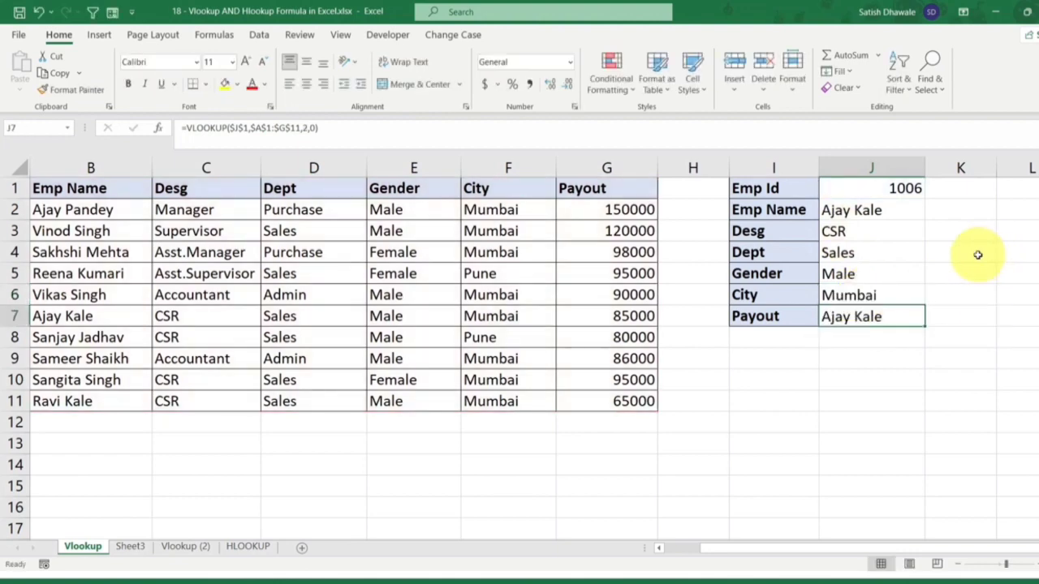
- Review the Emp Name formula in J2 and the copied formulas in J3:J7
left_click(885, 211)
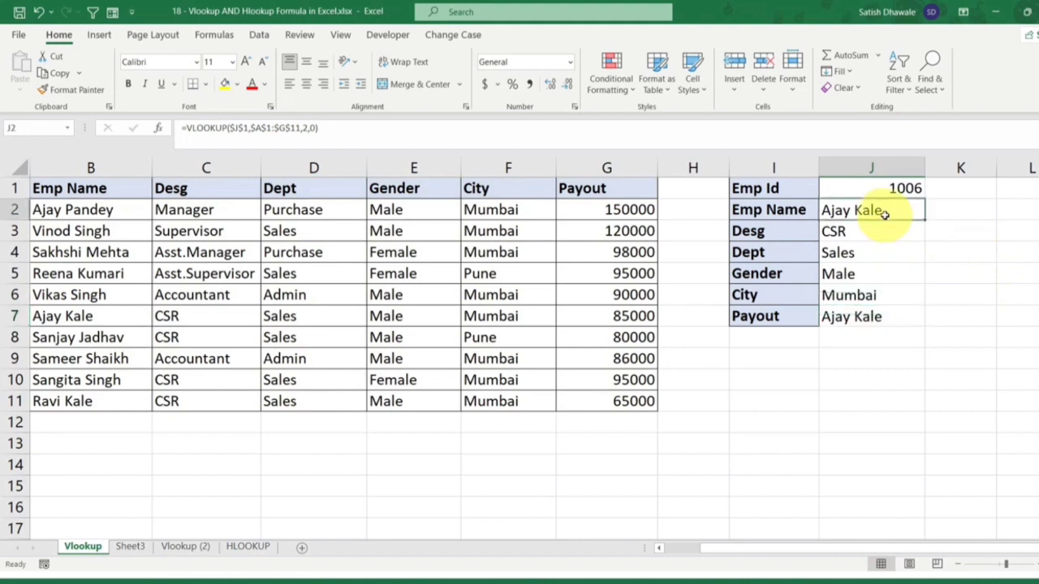
left_click_drag(875, 232, 877, 318)
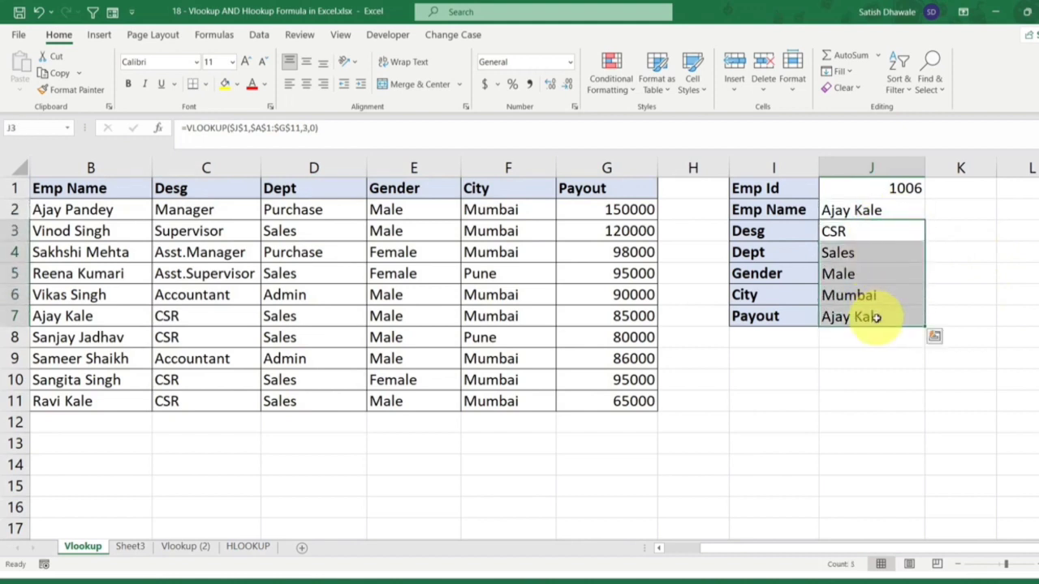
left_click(900, 211)
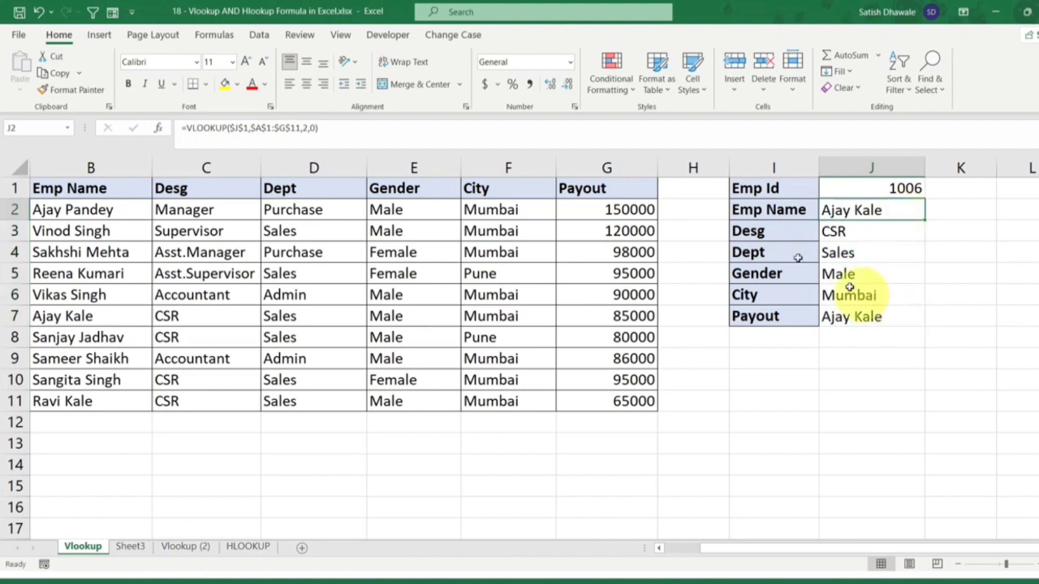
- Enter the column numbers 2, 3, 4 and 5 in H2:H5 and extend the series to 7 in H7
left_click(698, 211)
type("2")
key("Return")
type("3")
key("Return")
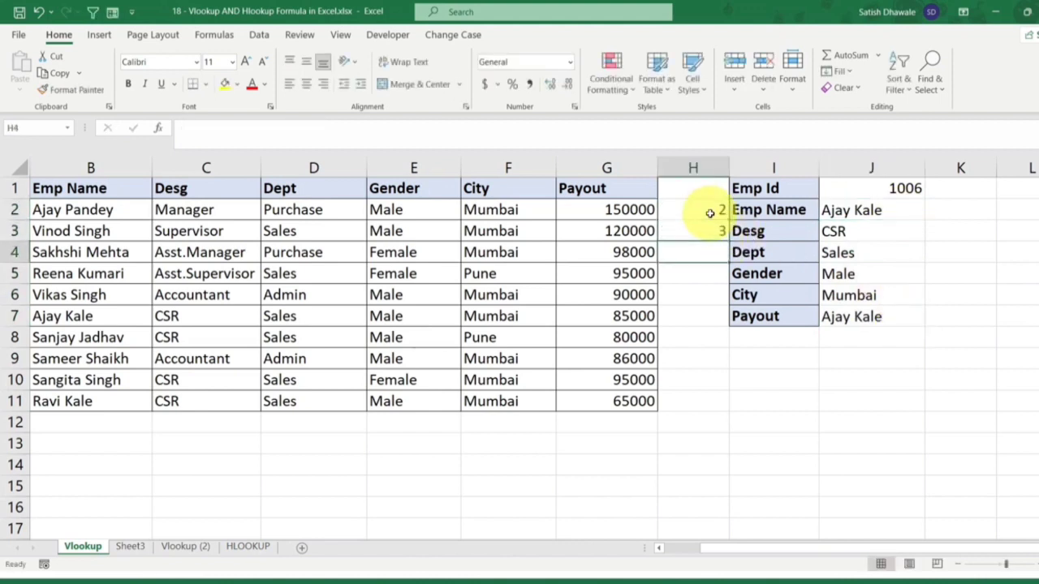
type("4")
key("Return")
type("5")
left_click(717, 211)
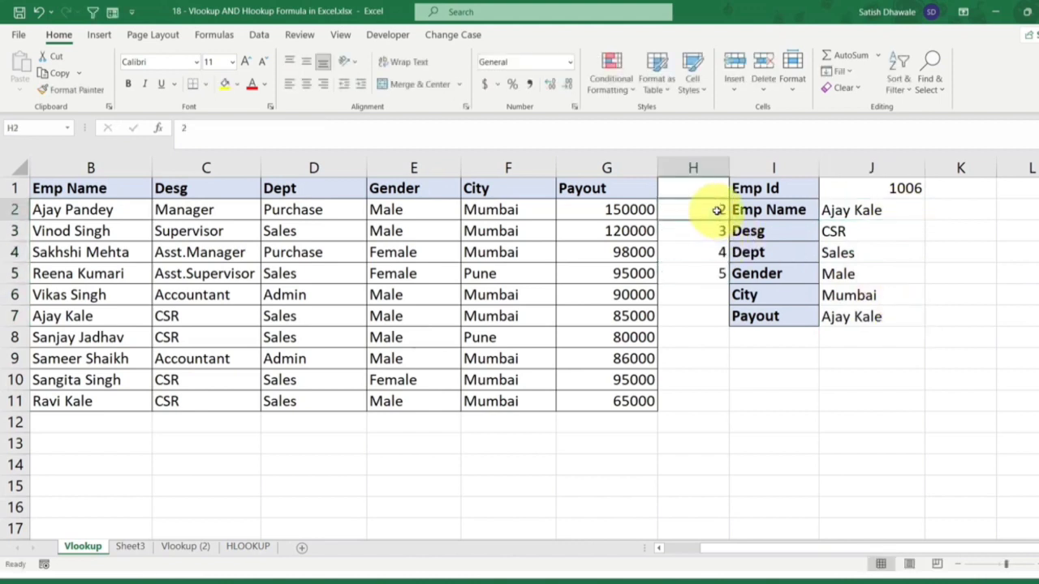
left_click_drag(717, 211, 728, 323)
- Replace the column index number in the J2 formula with a reference to H2 and fill the formula down through J7
double_click(887, 210)
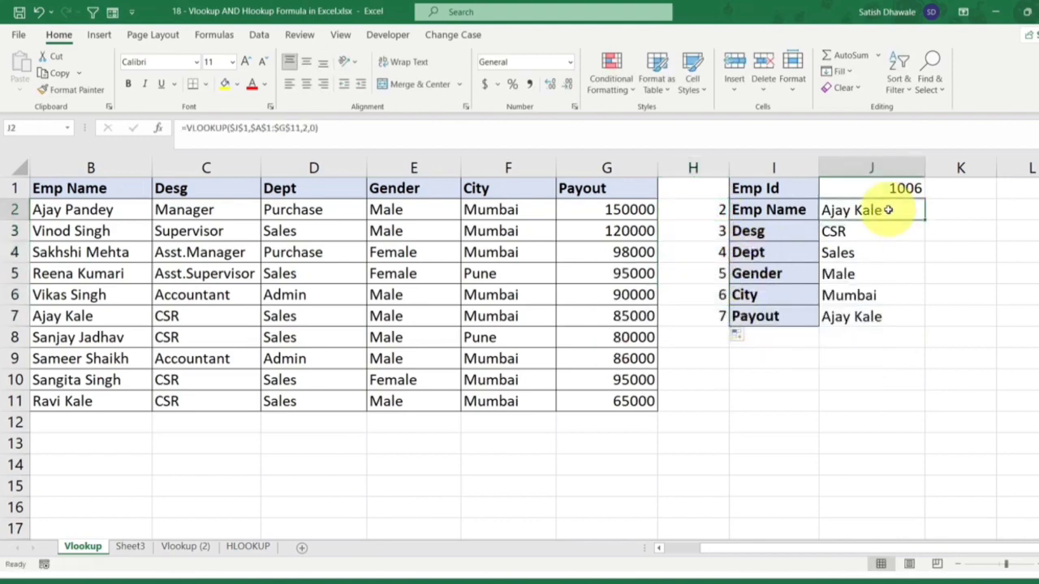
double_click(1025, 211)
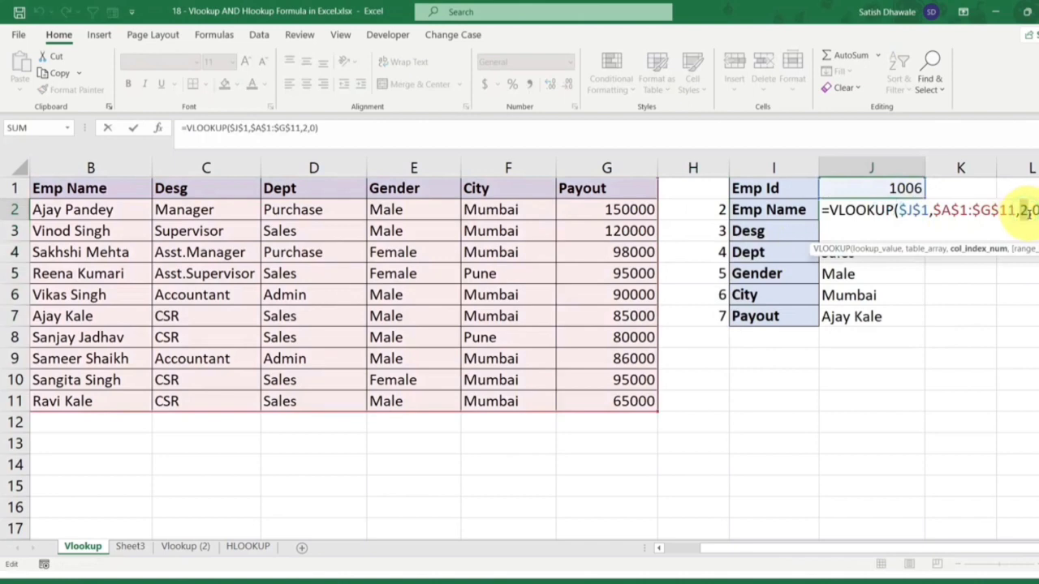
left_click(718, 210)
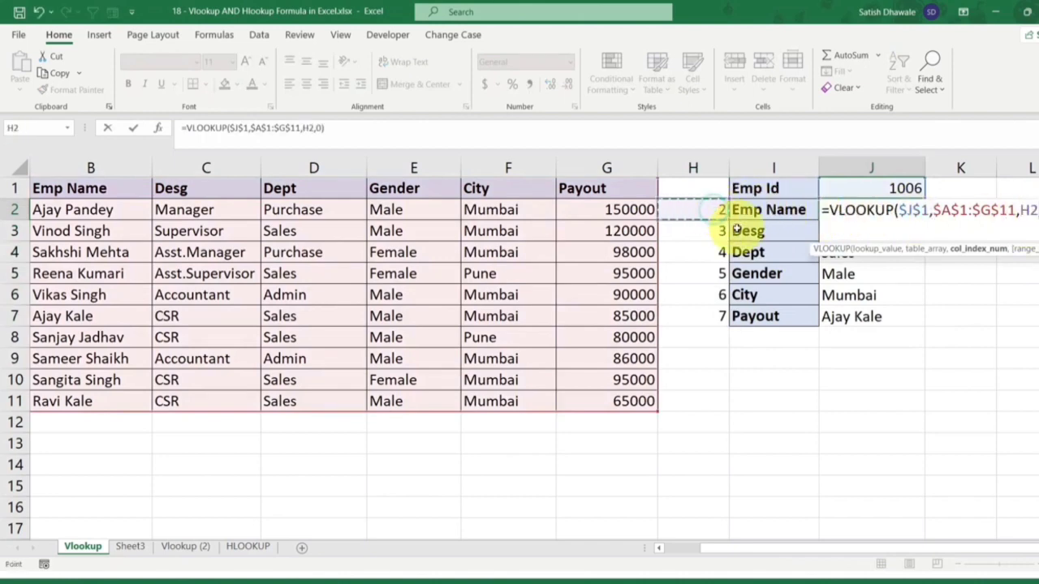
key("Return")
left_click(917, 213)
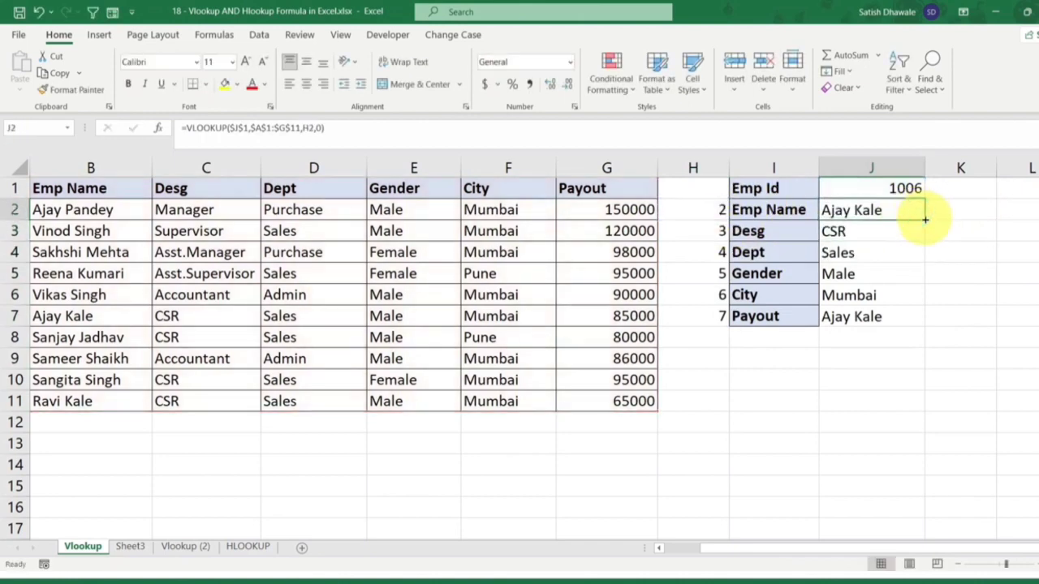
left_click_drag(925, 219, 931, 333)
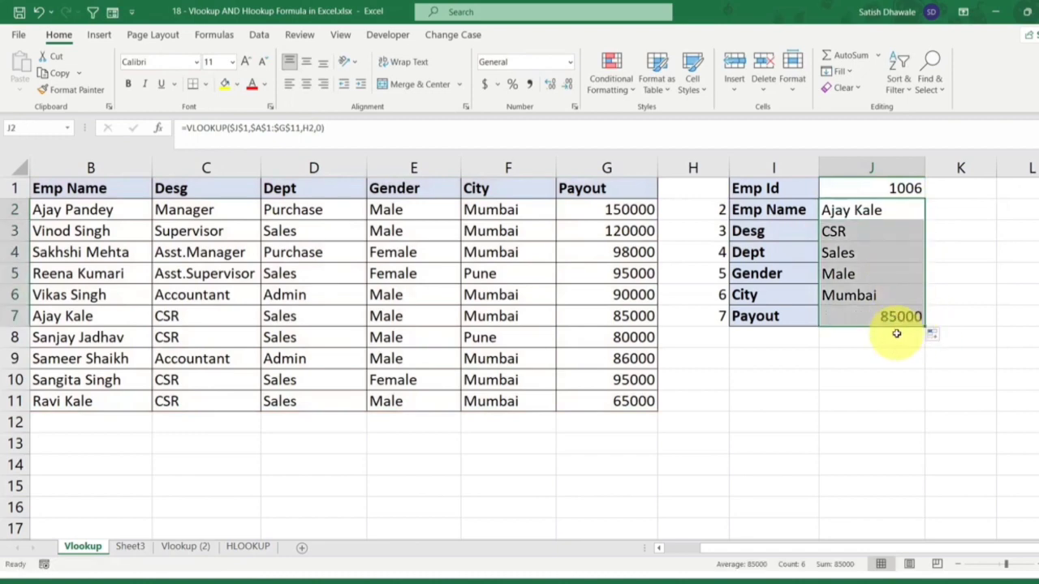
- Inspect the column index references in the filled formulas in J2, J3 and J5, leaving them unedited
left_click(869, 209)
double_click(868, 209)
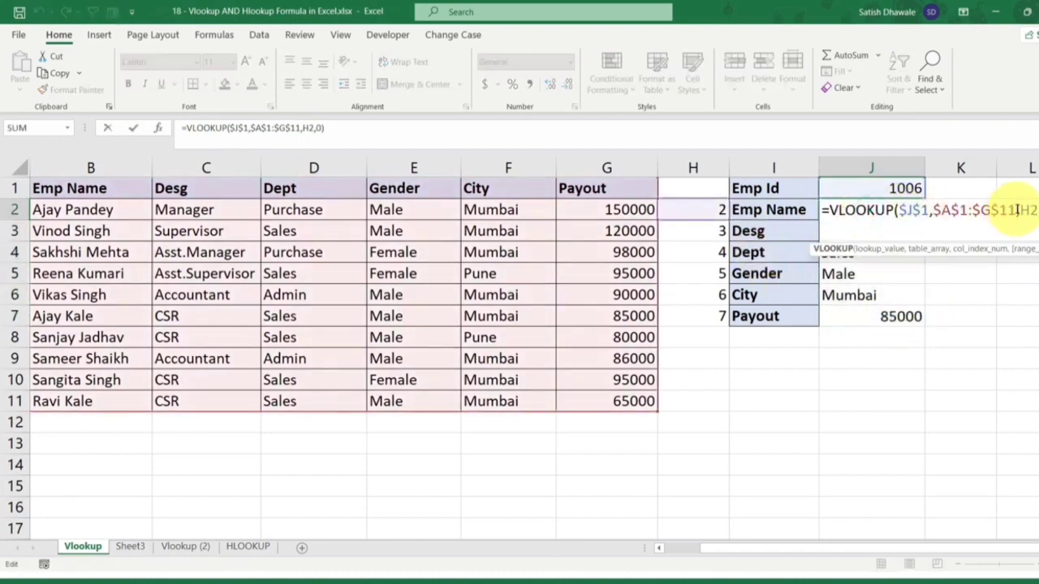
key("Return")
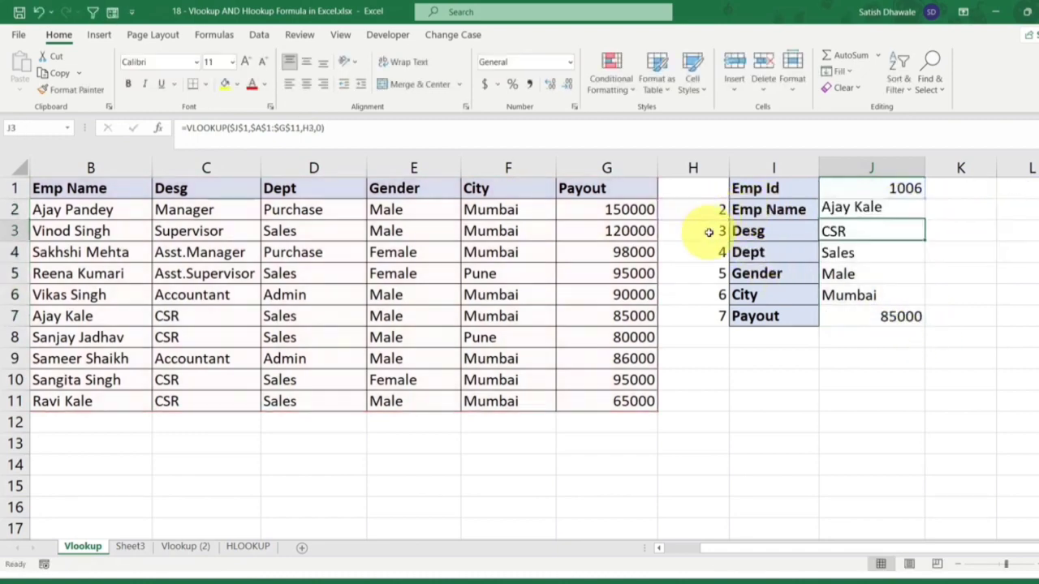
double_click(861, 232)
key("Return")
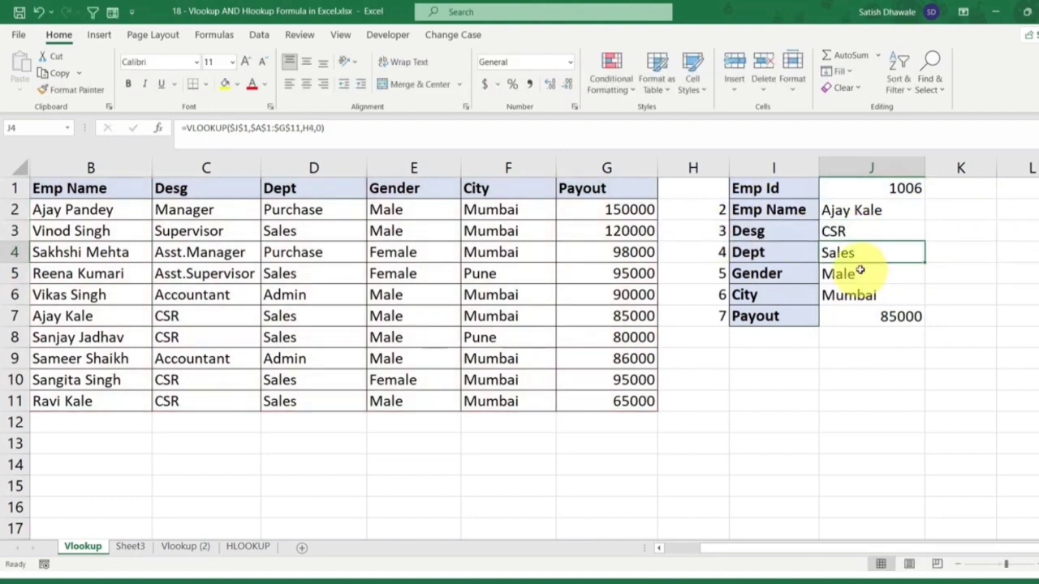
double_click(859, 273)
double_click(1027, 274)
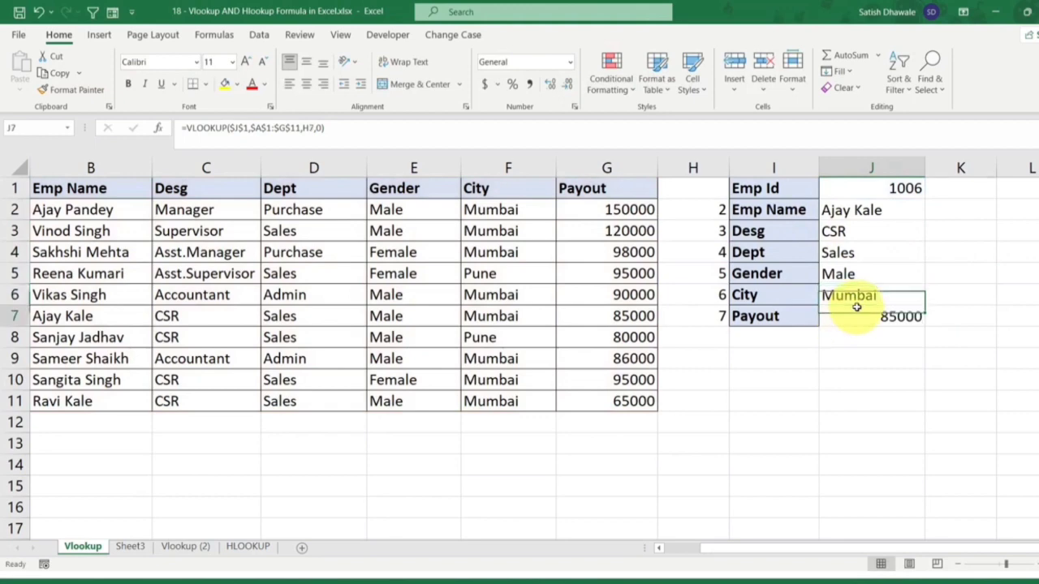
- Inspect the column index reference in the J7 Payout formula without editing it, and select the form results in J2:J7
double_click(853, 316)
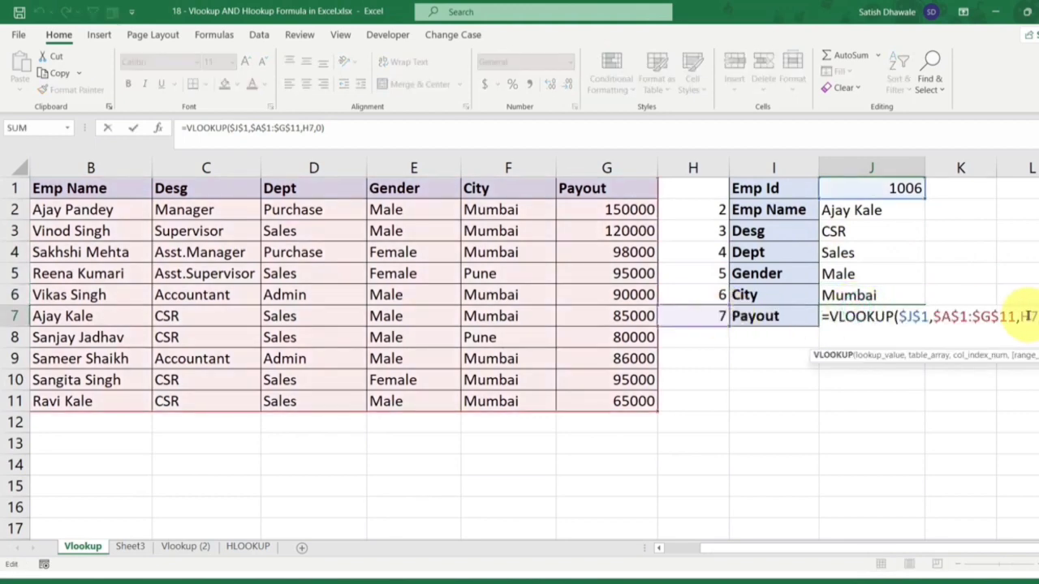
key("Return")
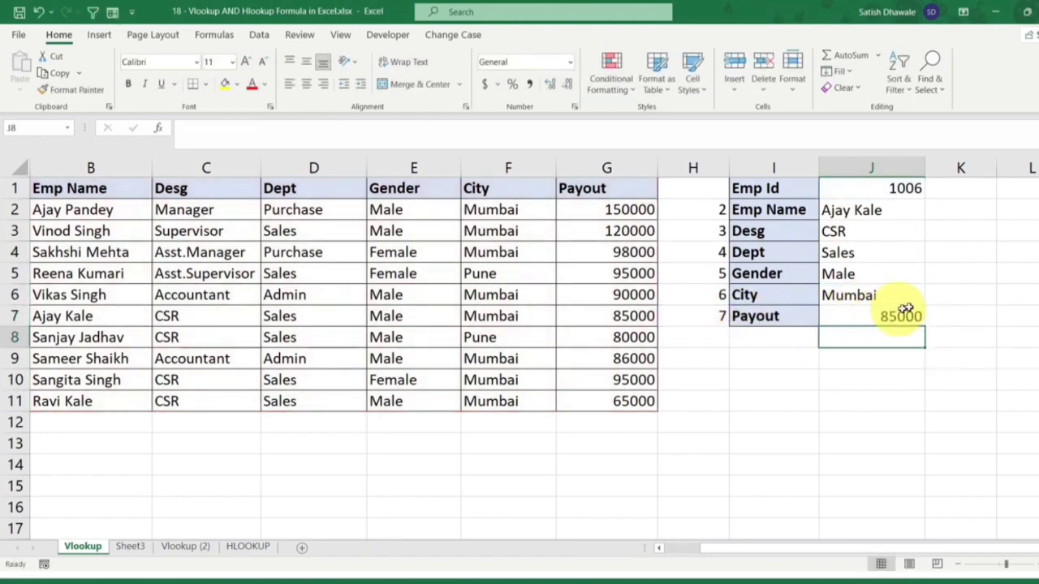
left_click_drag(893, 215, 893, 313)
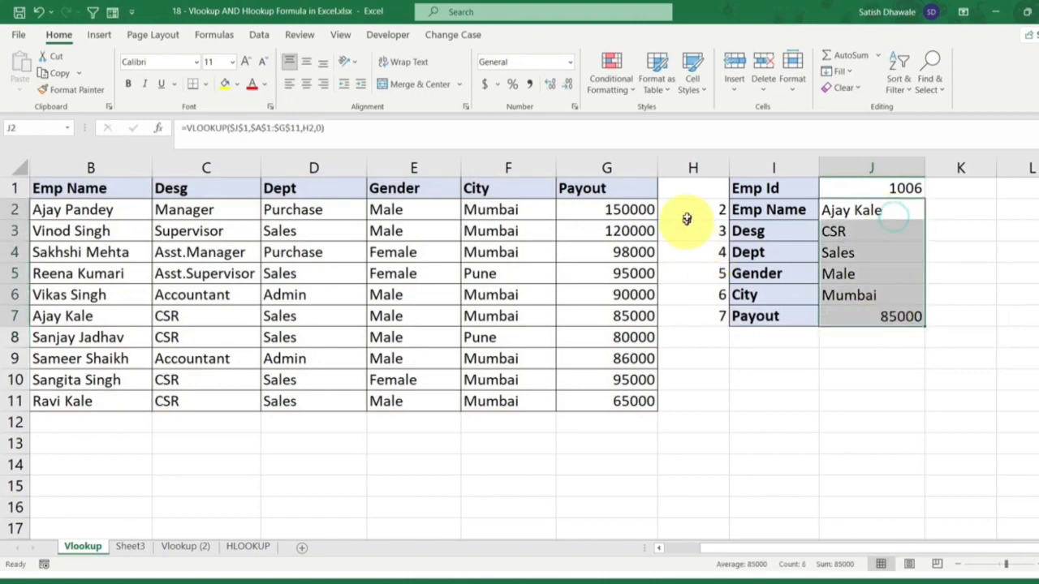
- Clear the helper column numbers from H2:H7, undo the deletion once to compare the form results, and clear them again
left_click_drag(687, 219, 701, 325)
key("Delete")
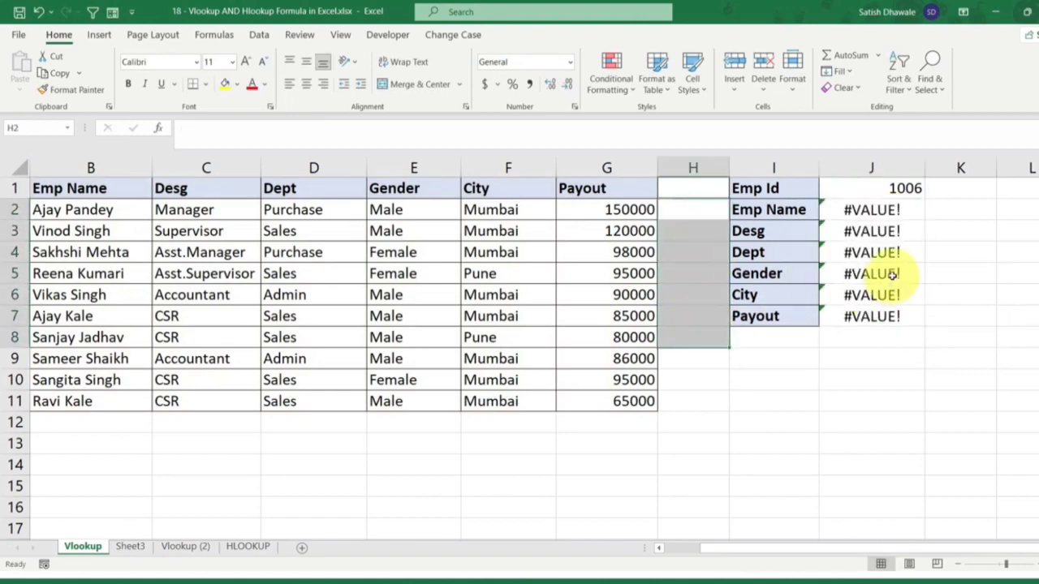
key("ctrl+z")
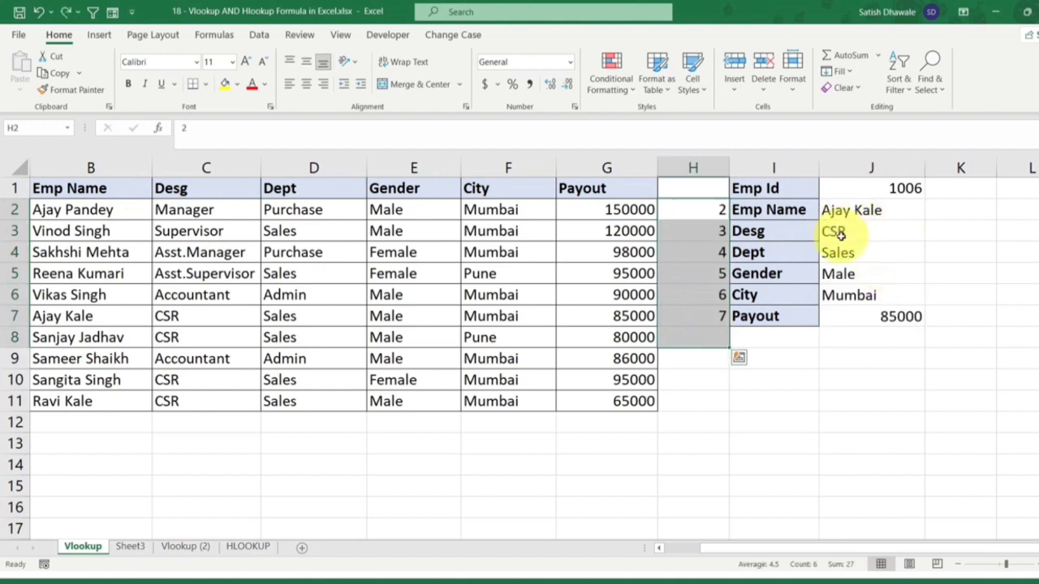
key("Delete")
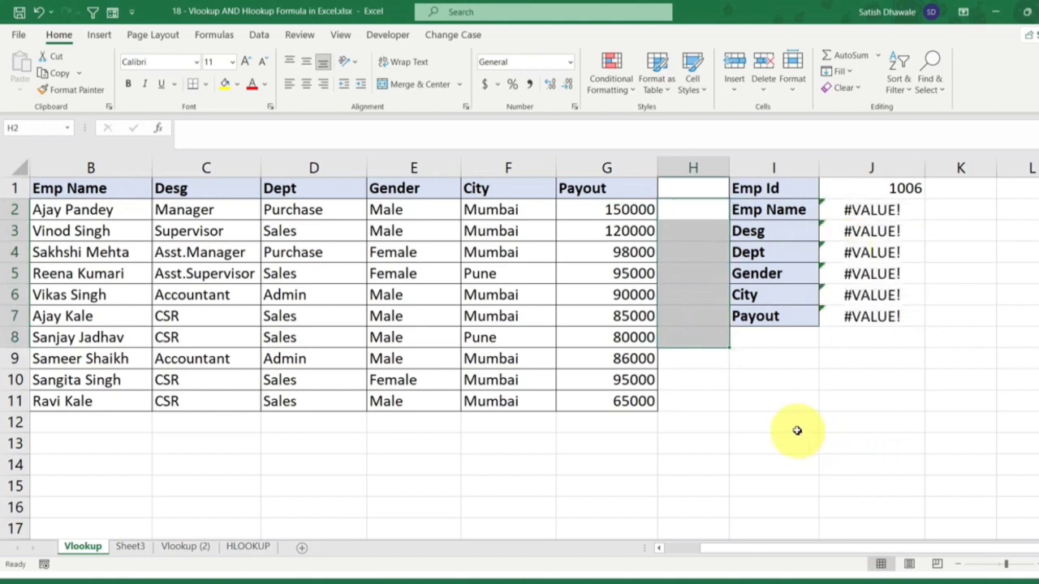
left_click(792, 422)
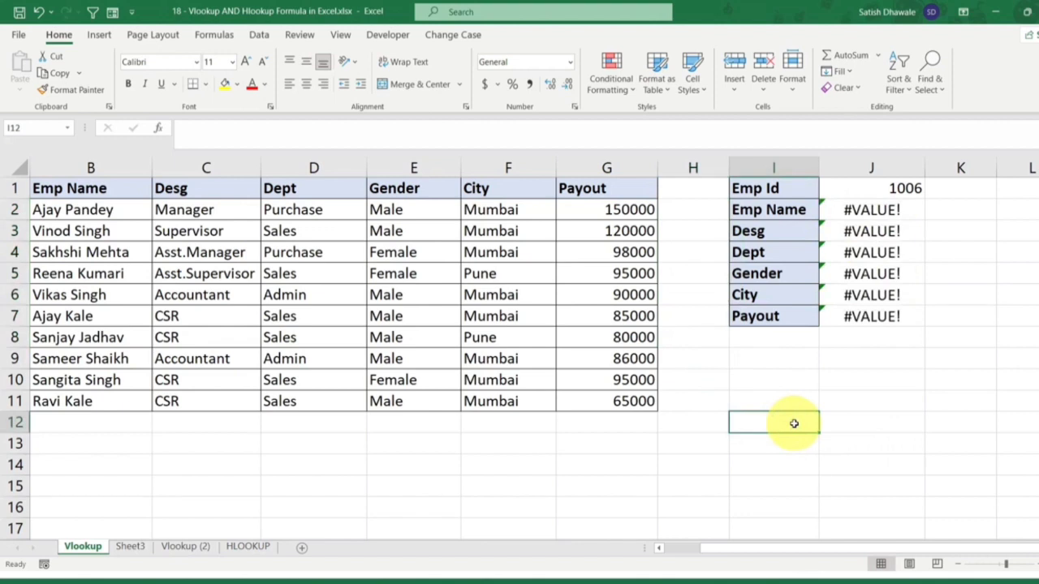
type("=o")
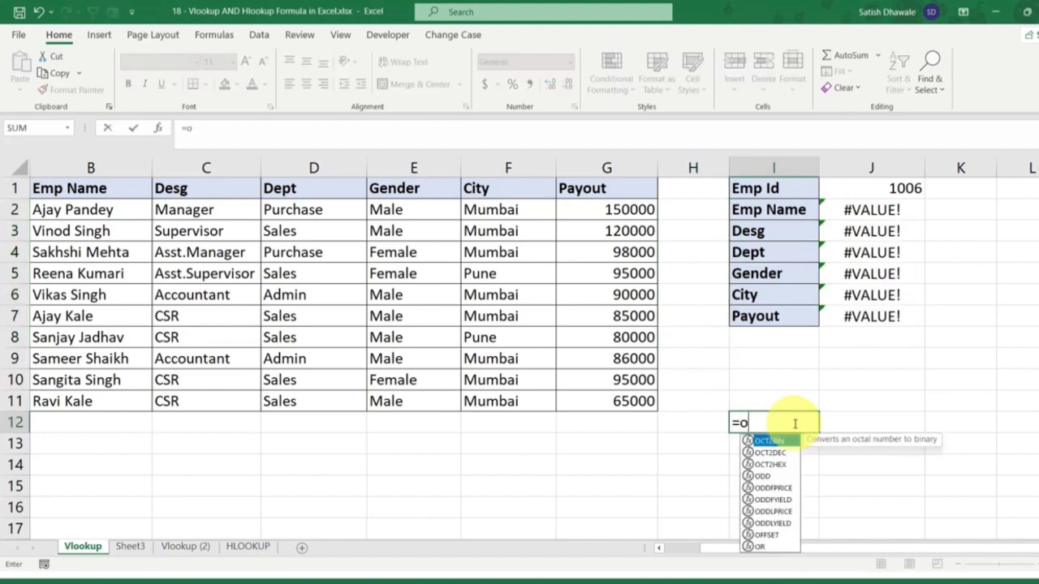
key("BackSpace")
type("col")
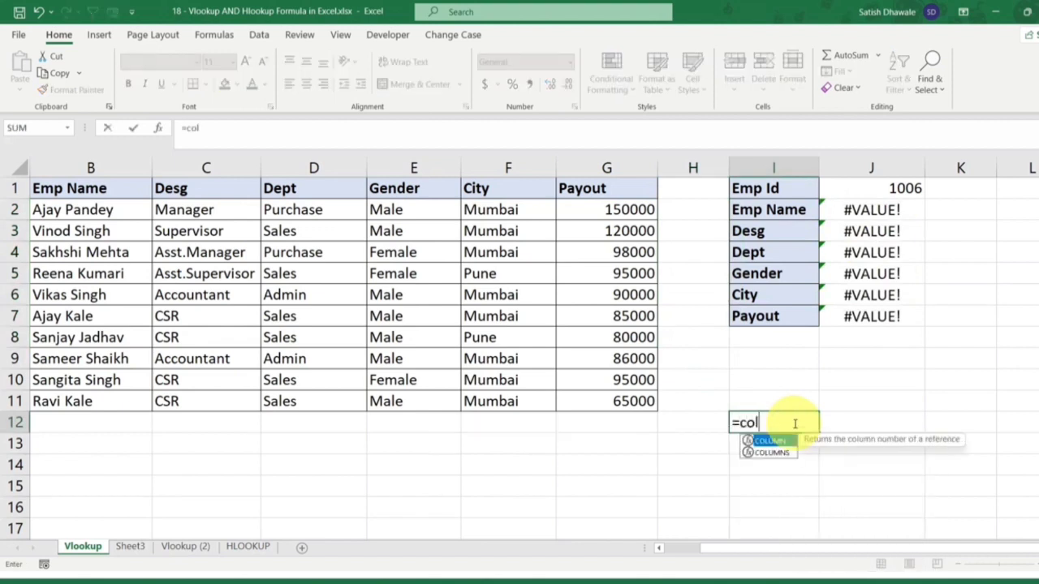
key("Tab")
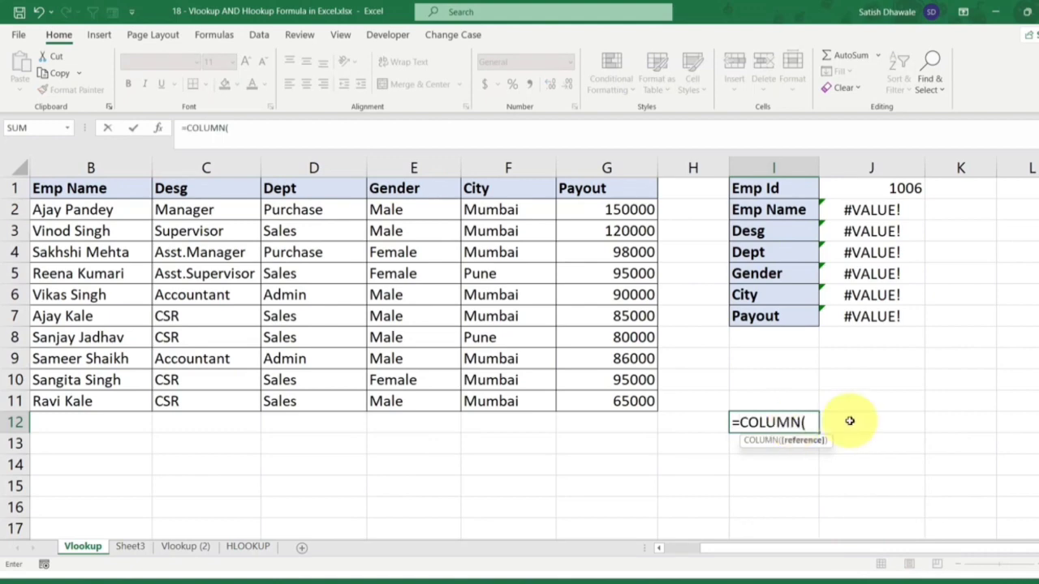
key("BackSpace")
key("Escape")
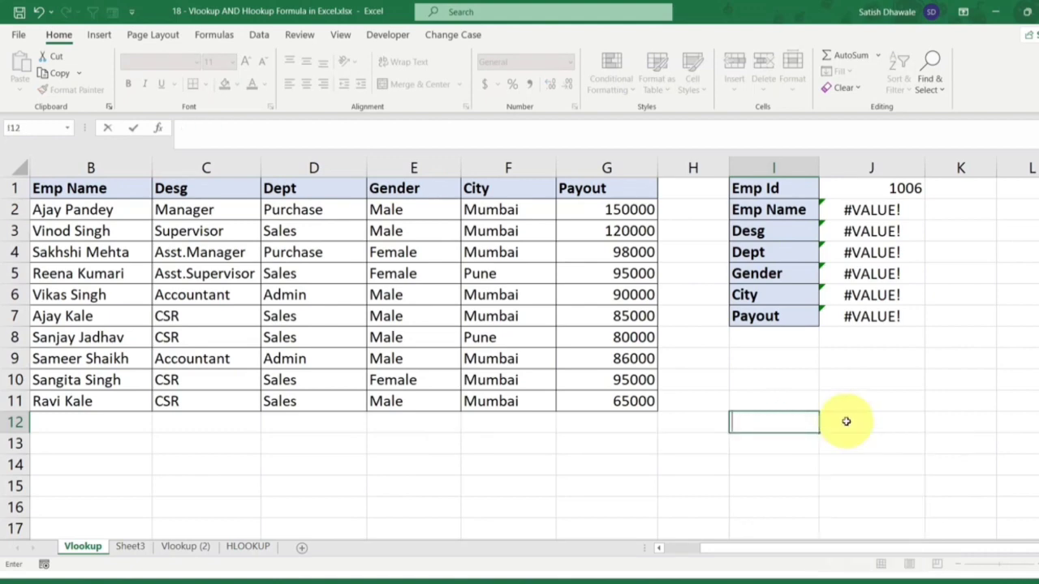
- Enter the test formula =ROW() in I12 and compare its result with the row's heading number
type("=row")
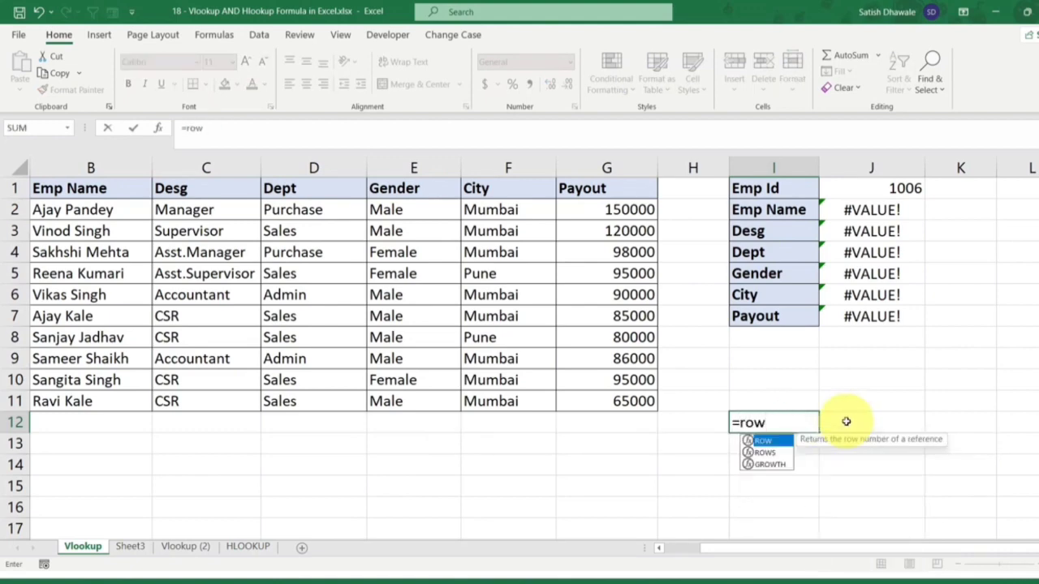
type("()")
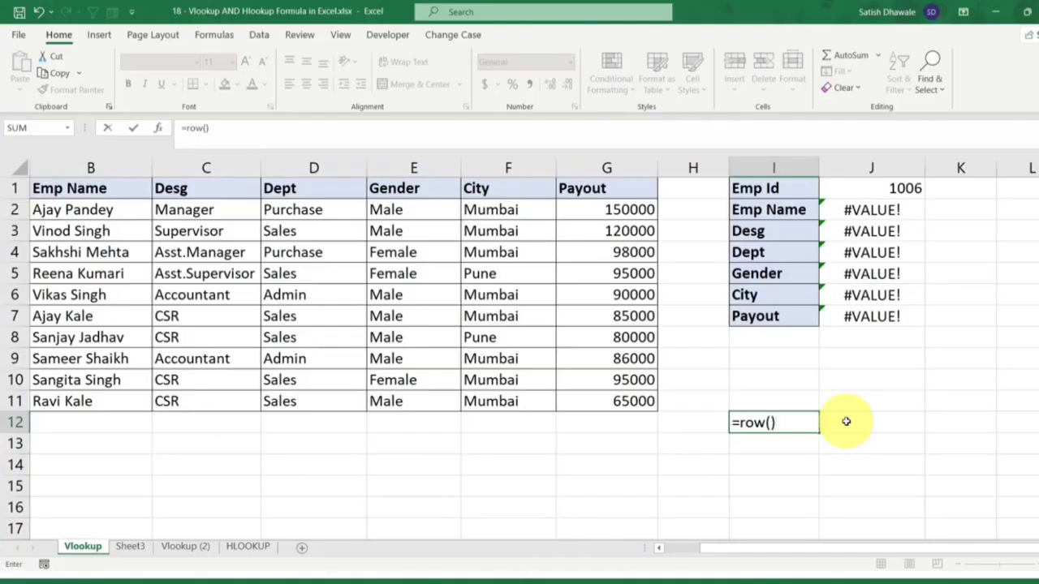
key("Return")
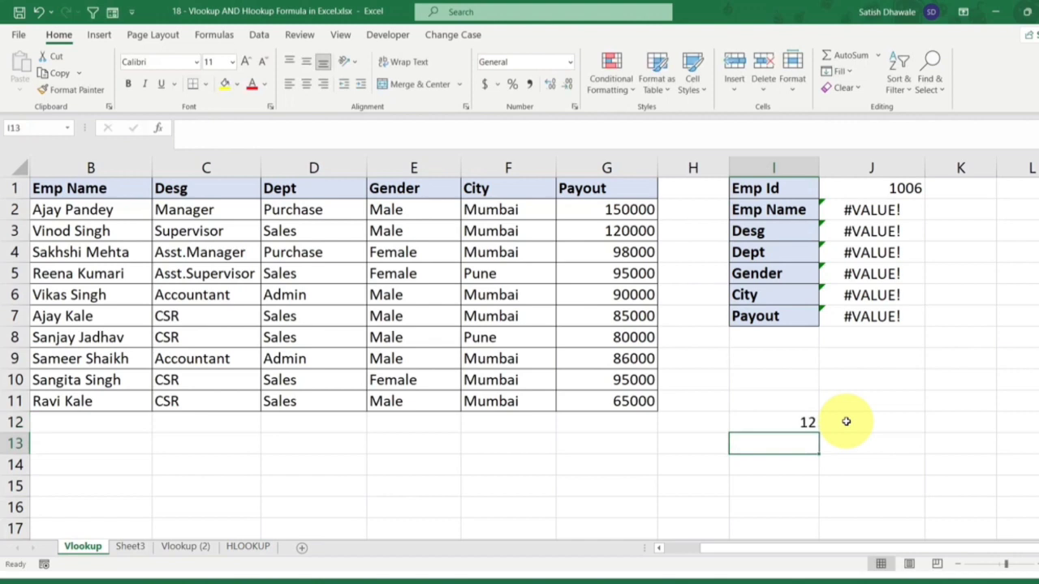
left_click(801, 422)
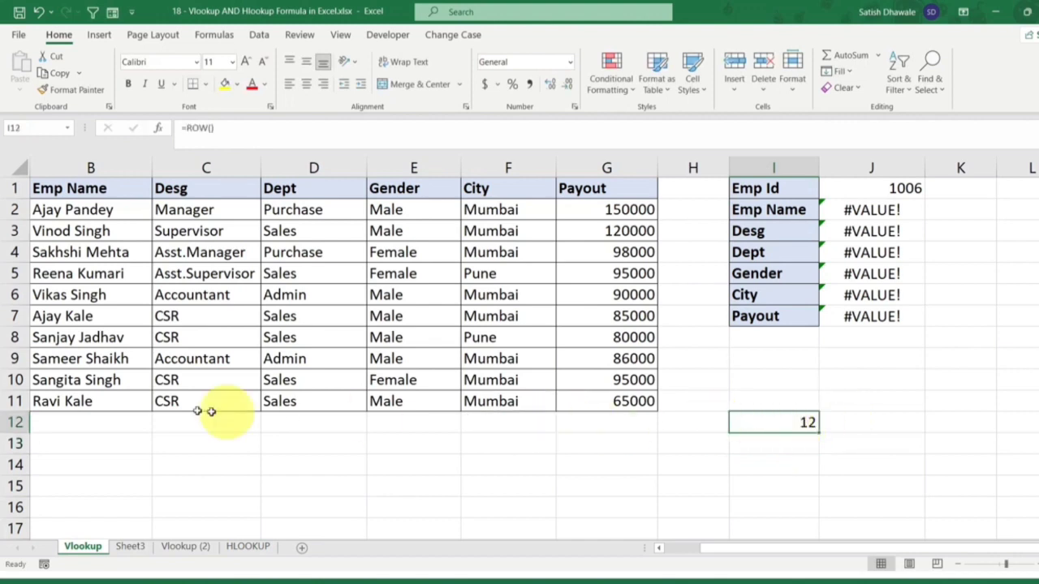
left_click(16, 423)
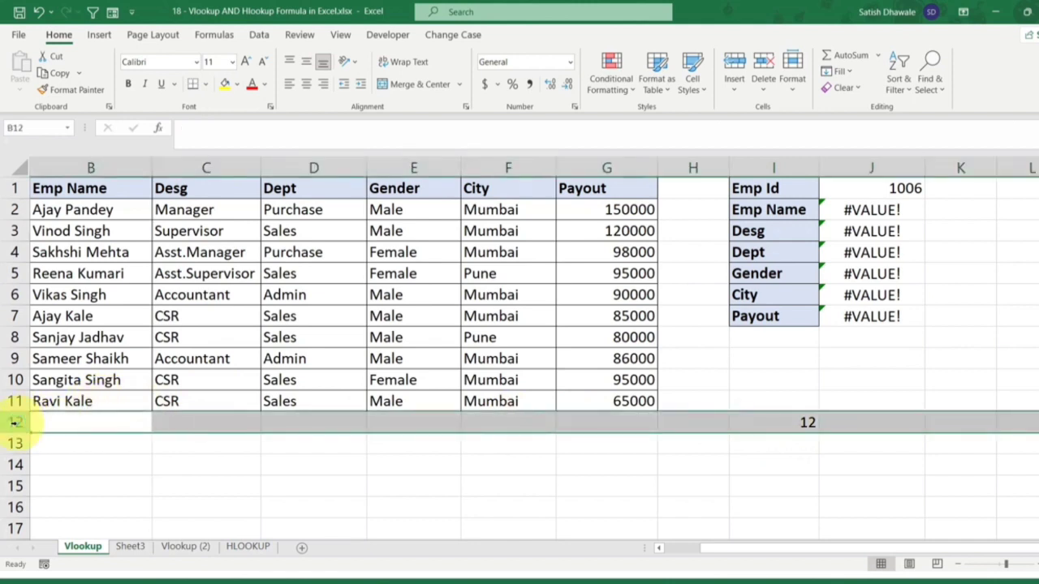
- Enter =ROW() in I14 and C14 and compare both results with the heading number of their row
left_click(763, 469)
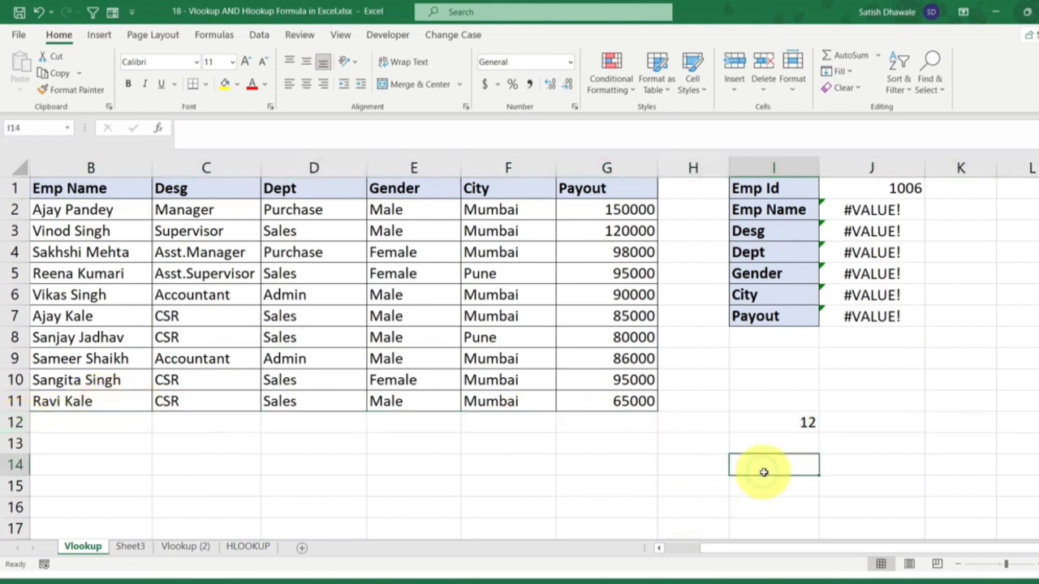
type("=row()")
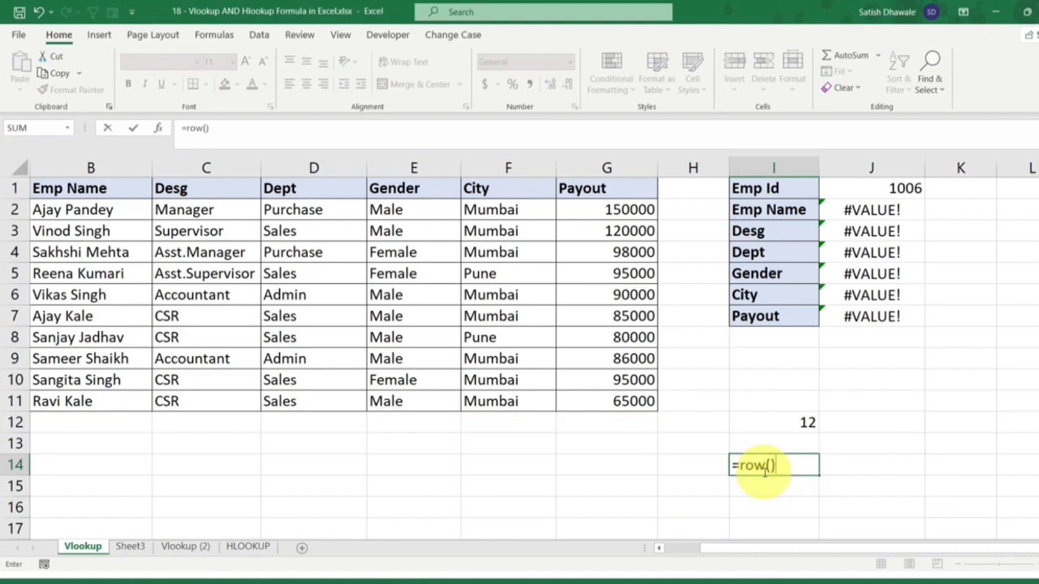
key("Return")
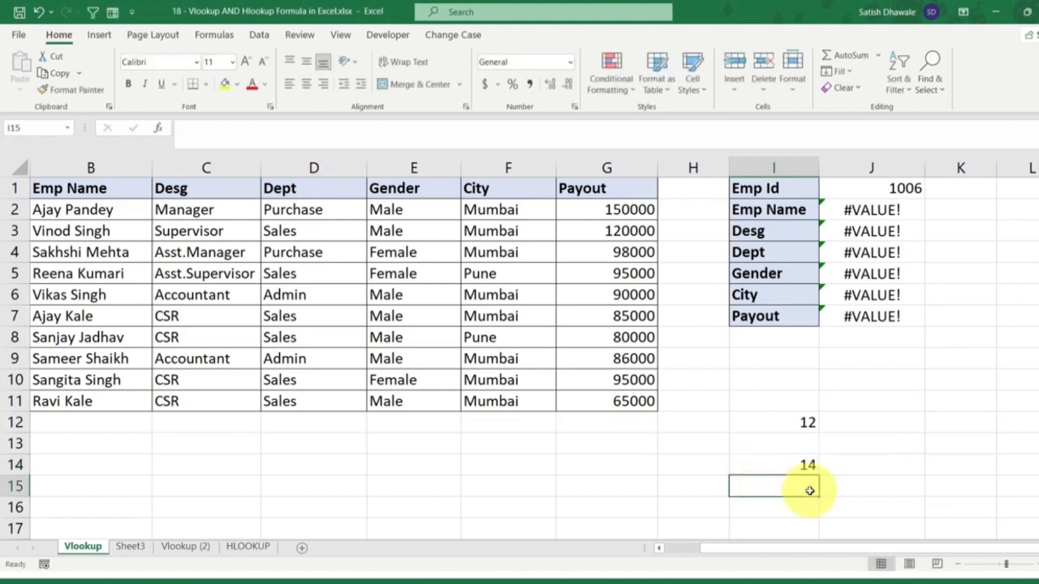
left_click(196, 461)
type("=row()")
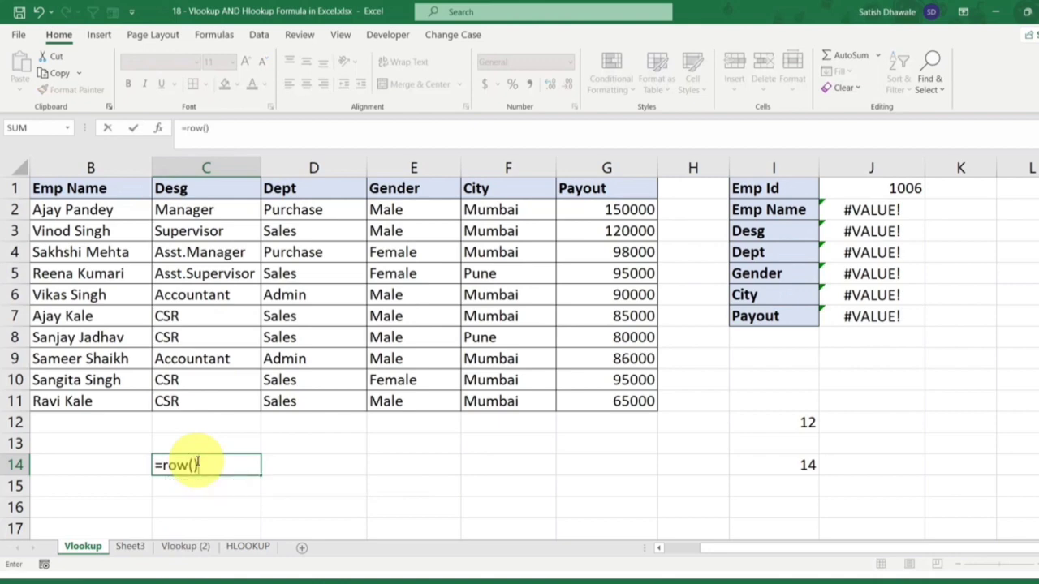
key("Return")
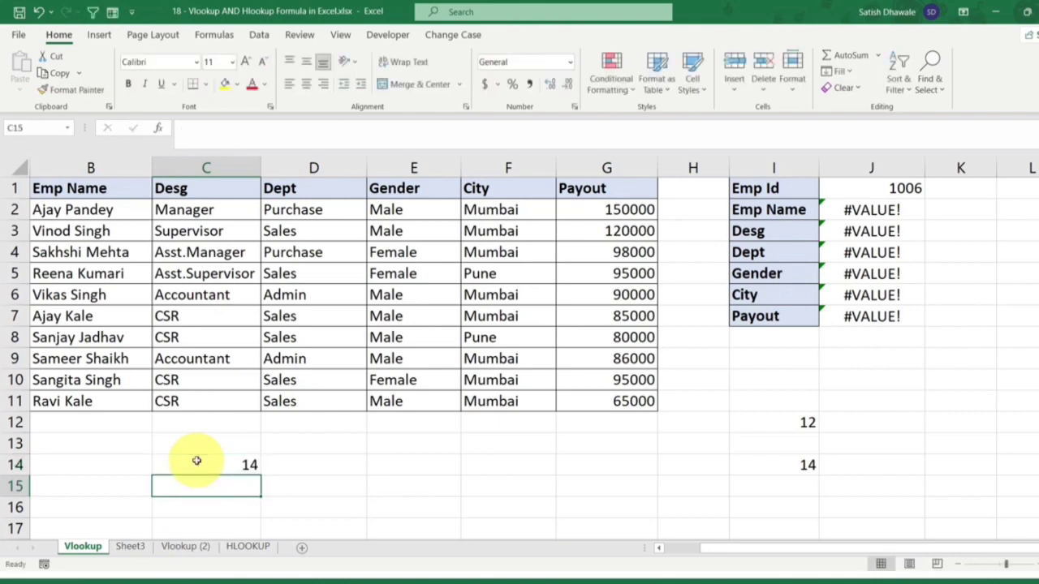
left_click(197, 461)
left_click(18, 464)
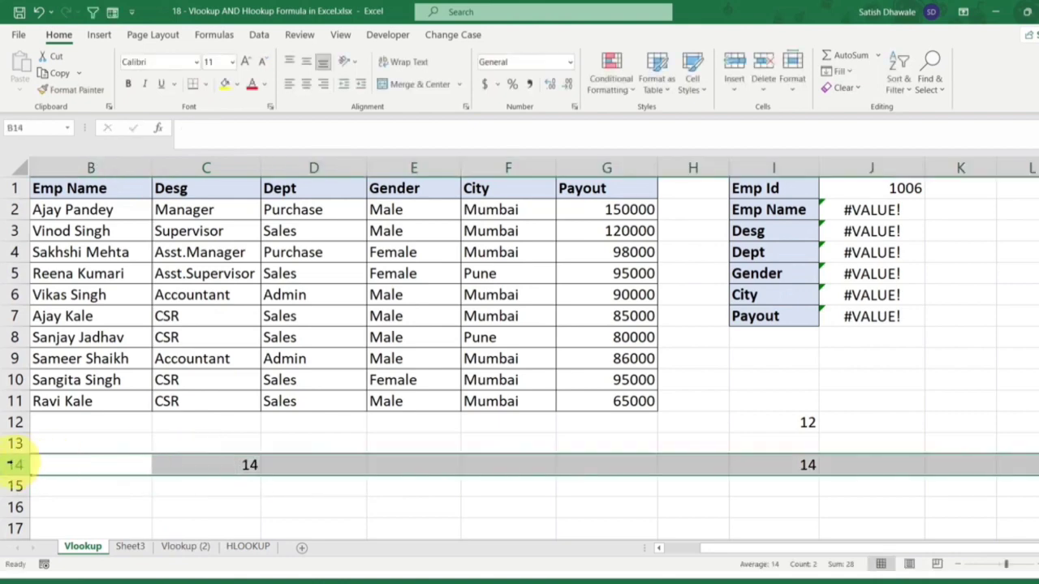
- Clear the test ROW formulas from C14:J14 and I12
left_click_drag(185, 466, 866, 461)
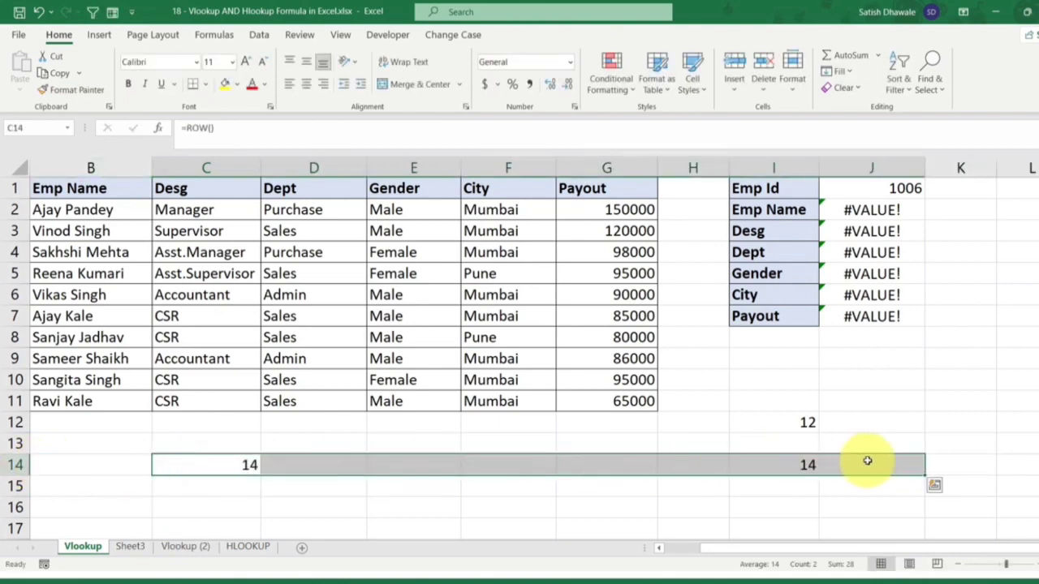
key("Delete")
left_click(805, 421)
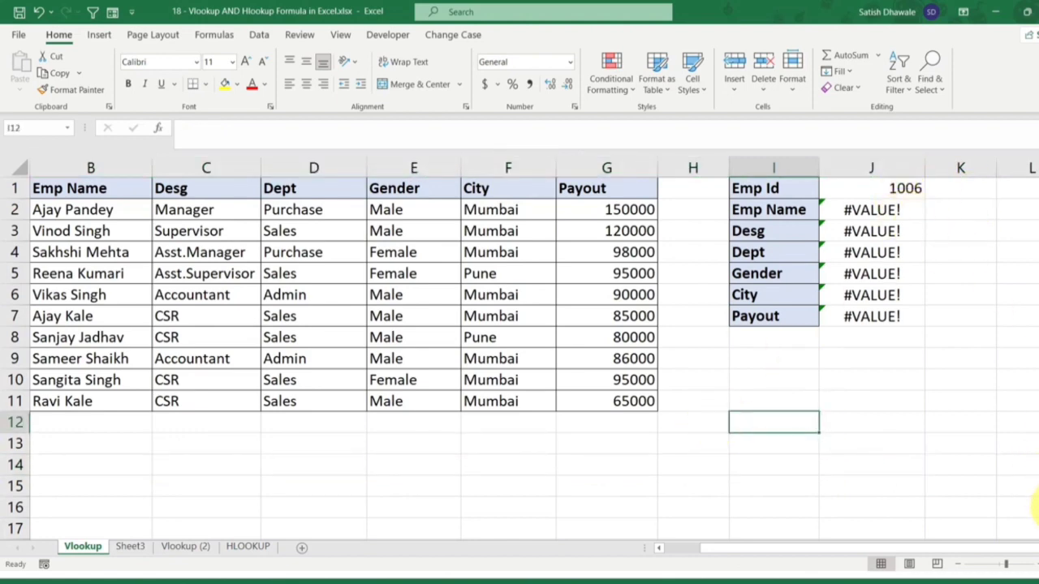
- Enter =ROW() in K2 beside the Emp Name result and fill it down through K7
left_click(1037, 548)
left_click(851, 204)
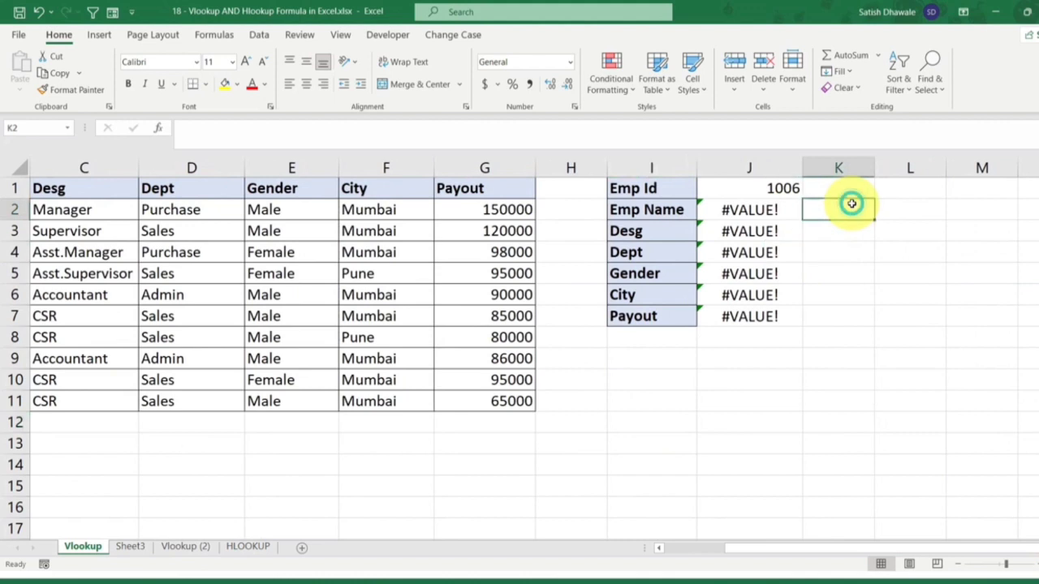
type("=row()")
key("Return")
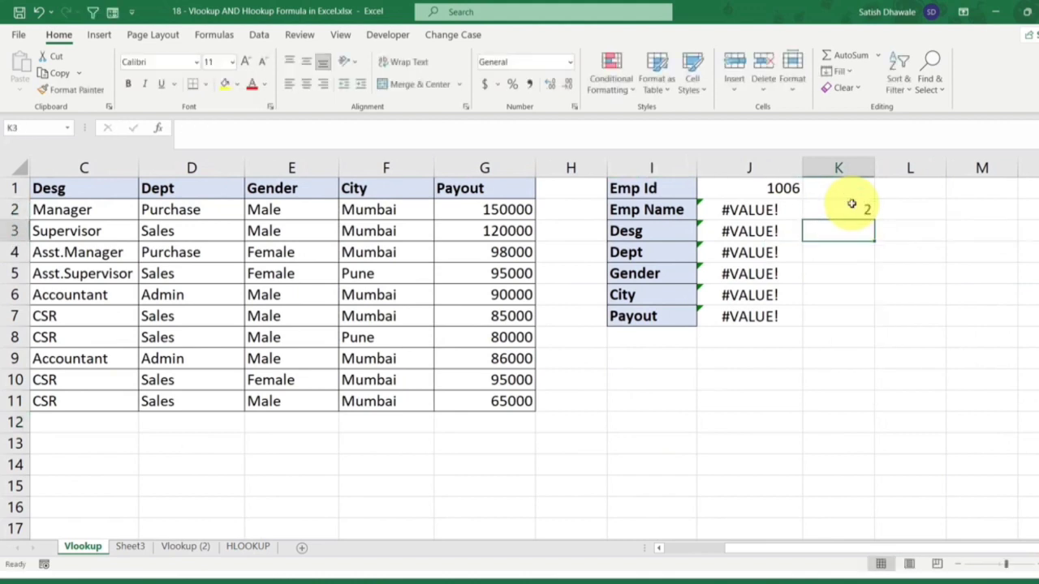
left_click(851, 208)
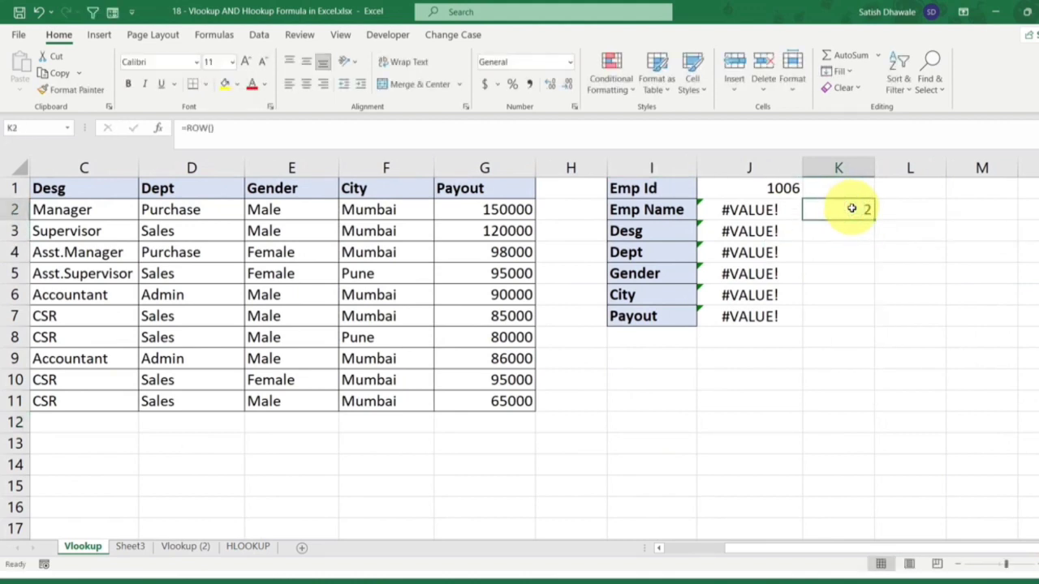
left_click_drag(874, 220, 865, 325)
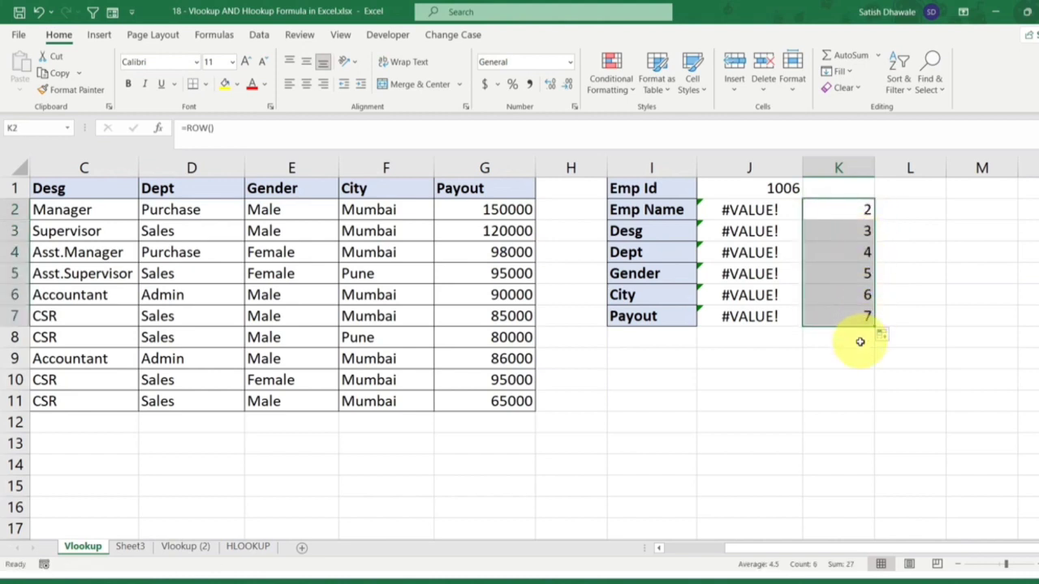
- Replace the H2 column index reference in the J2 VLOOKUP formula with ROW() and fill the formula down through J7
double_click(783, 218)
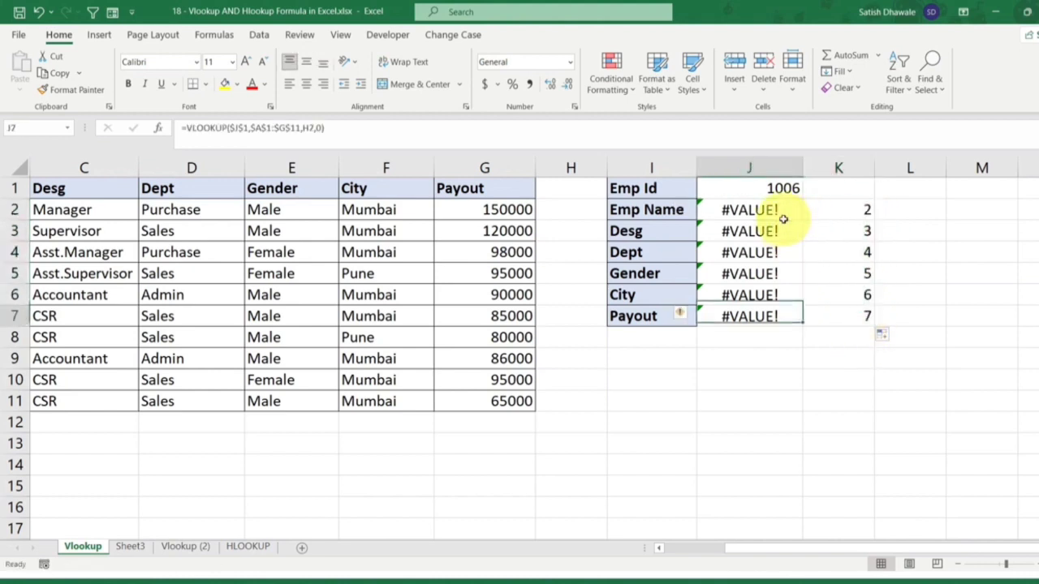
double_click(785, 210)
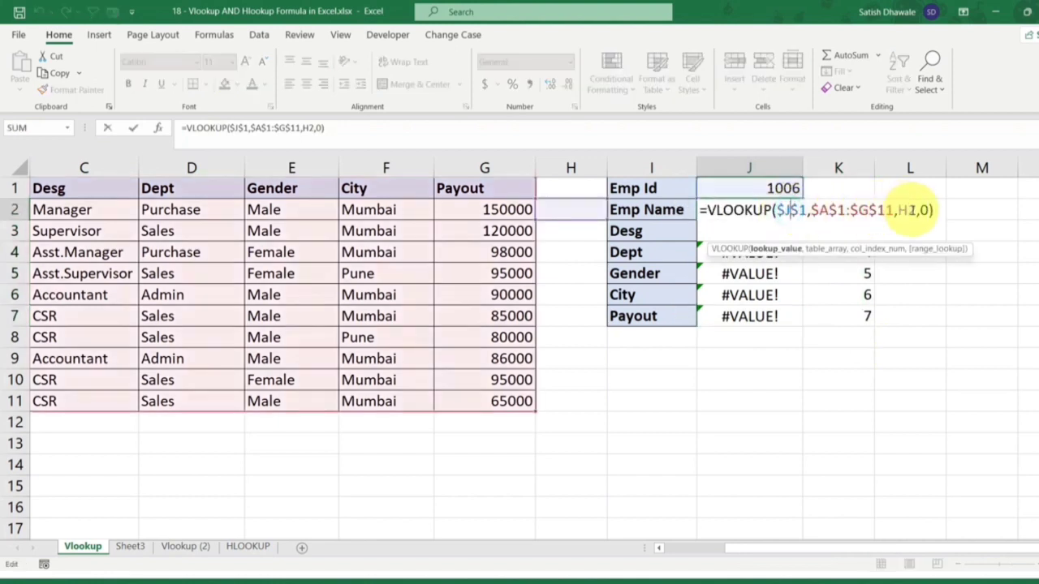
left_click(910, 210)
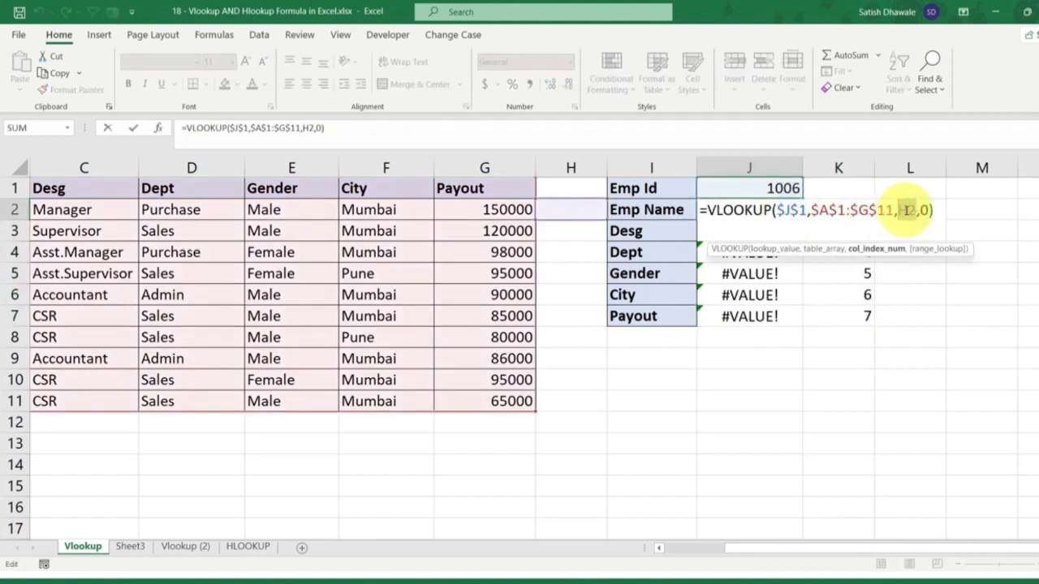
type("row()")
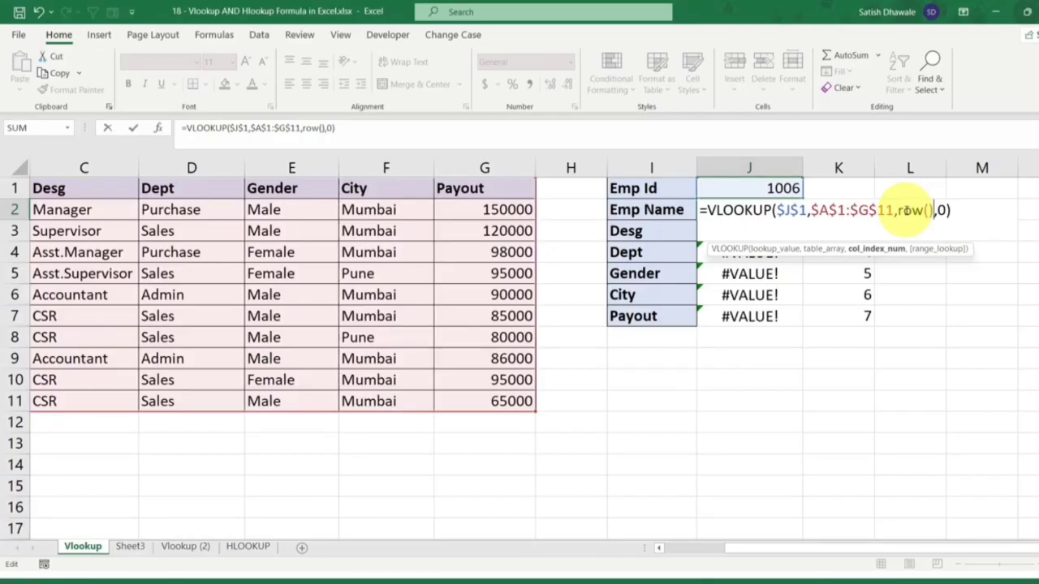
key("Return")
left_click(771, 211)
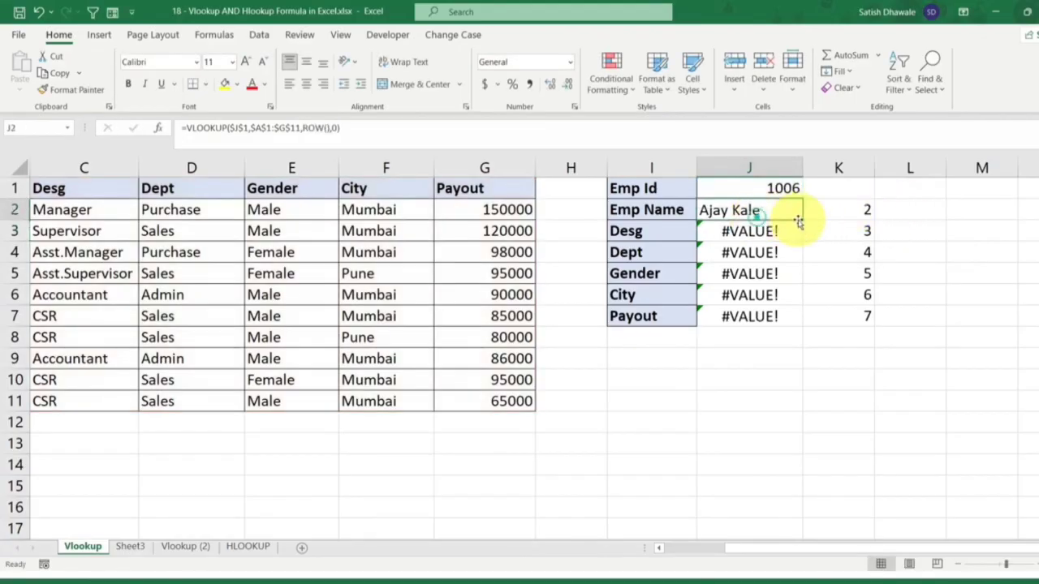
left_click_drag(801, 220, 803, 319)
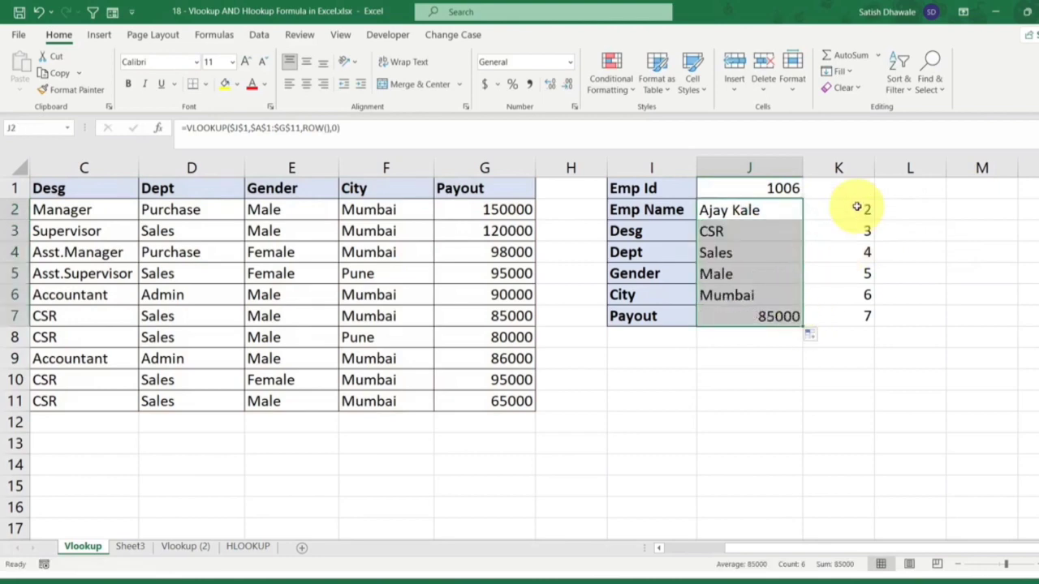
- Clear the helper ROW values from K2:K8 and check the VLOOKUP formula in J2
left_click_drag(865, 210, 865, 343)
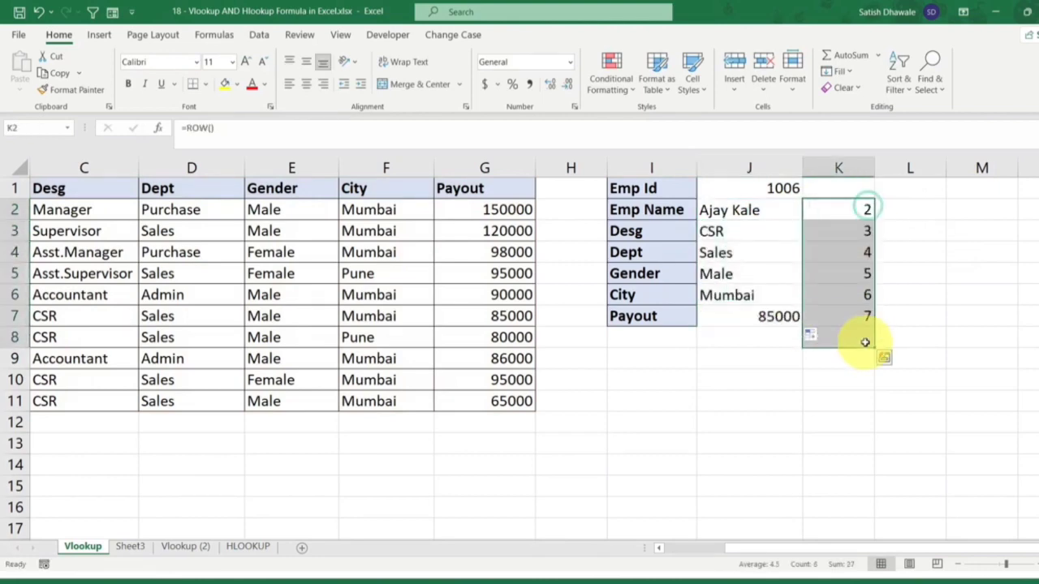
key("Delete")
double_click(763, 213)
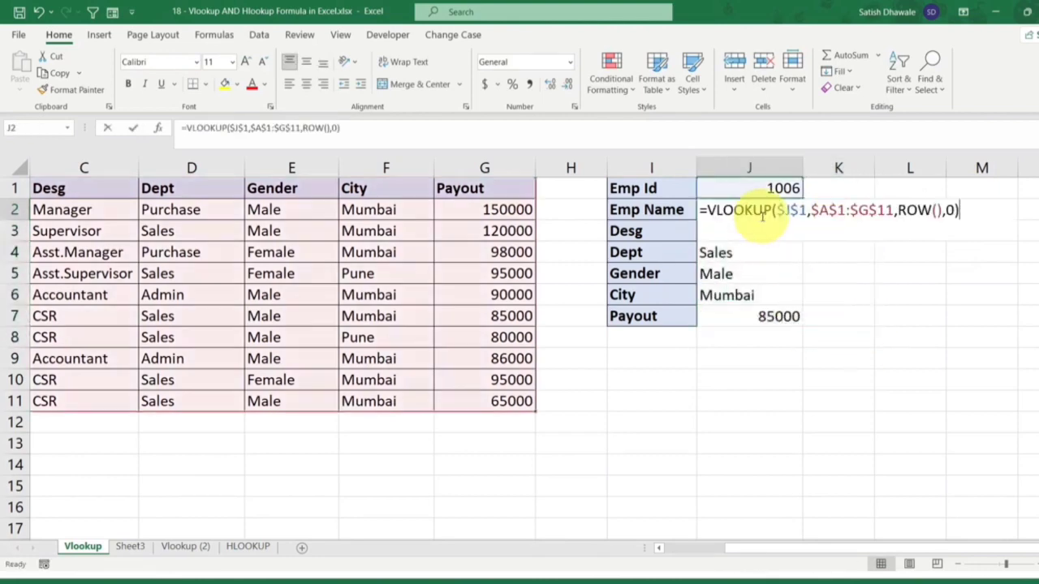
key("Escape")
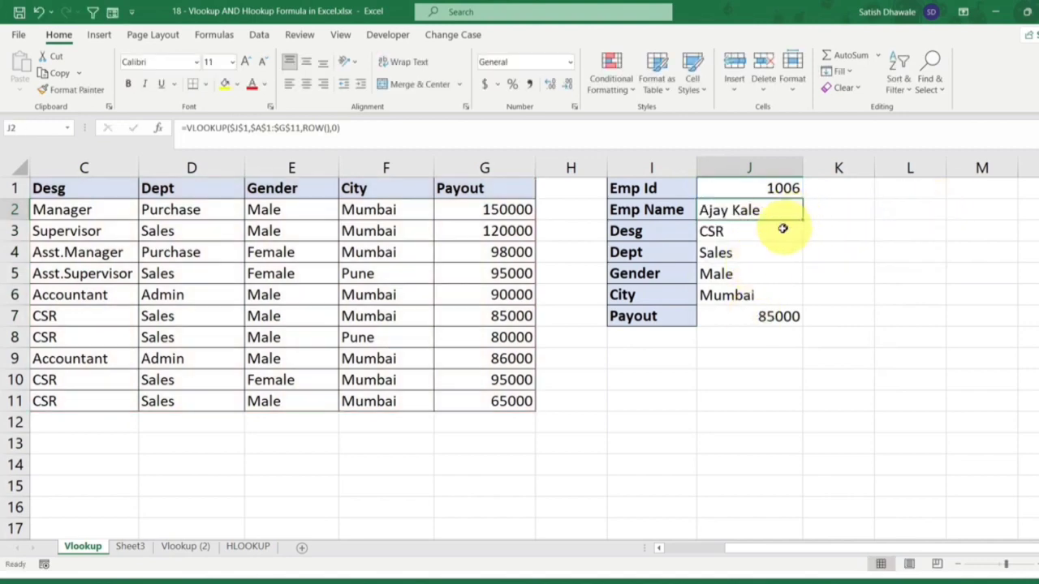
- Check the formulas in J7 and J6, evaluate ROW() inside the J7 formula, and restore it
double_click(775, 317)
key("Escape")
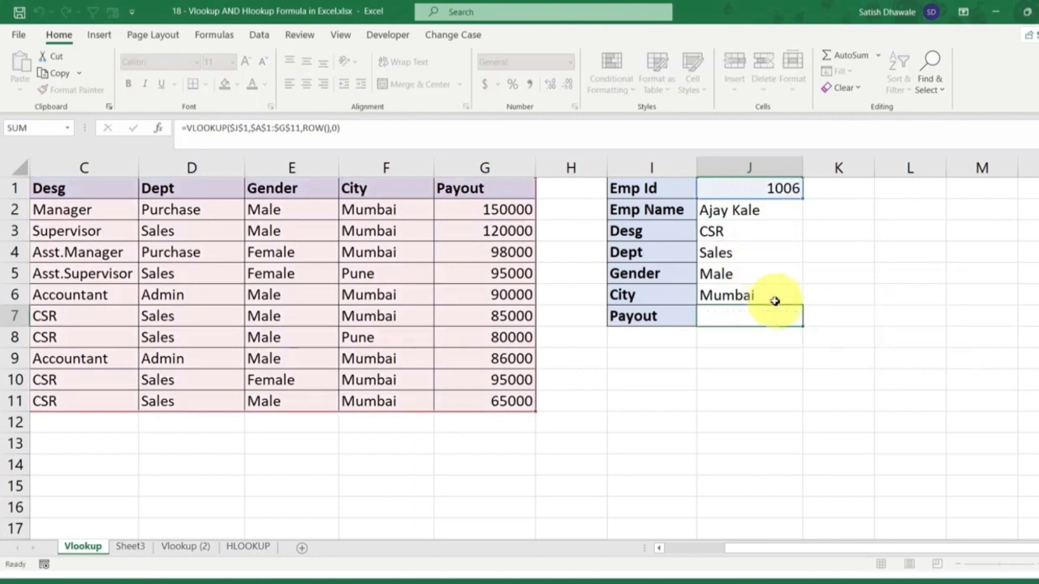
double_click(771, 296)
key("Escape")
double_click(773, 317)
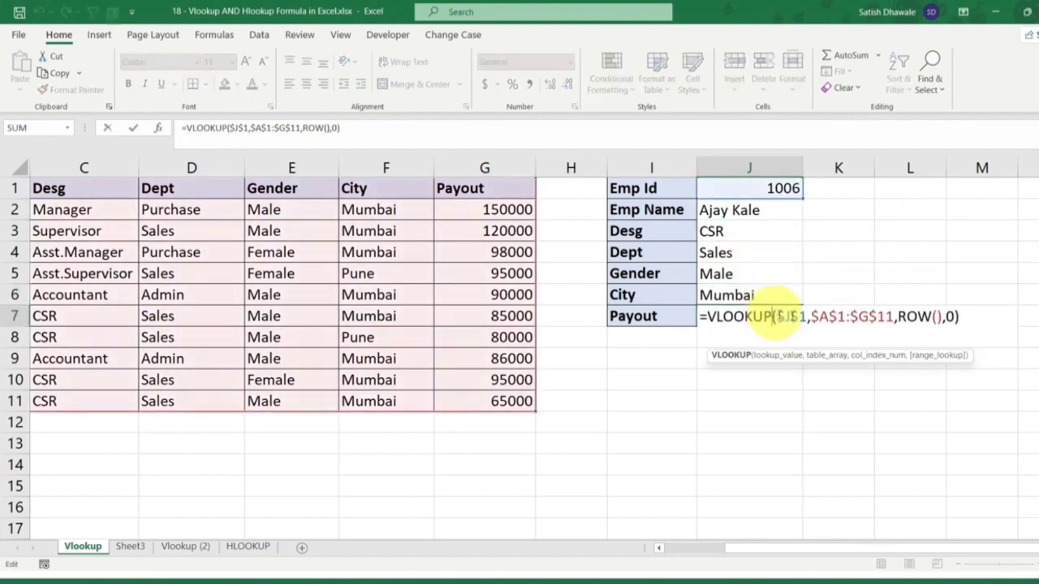
left_click_drag(896, 317, 943, 318)
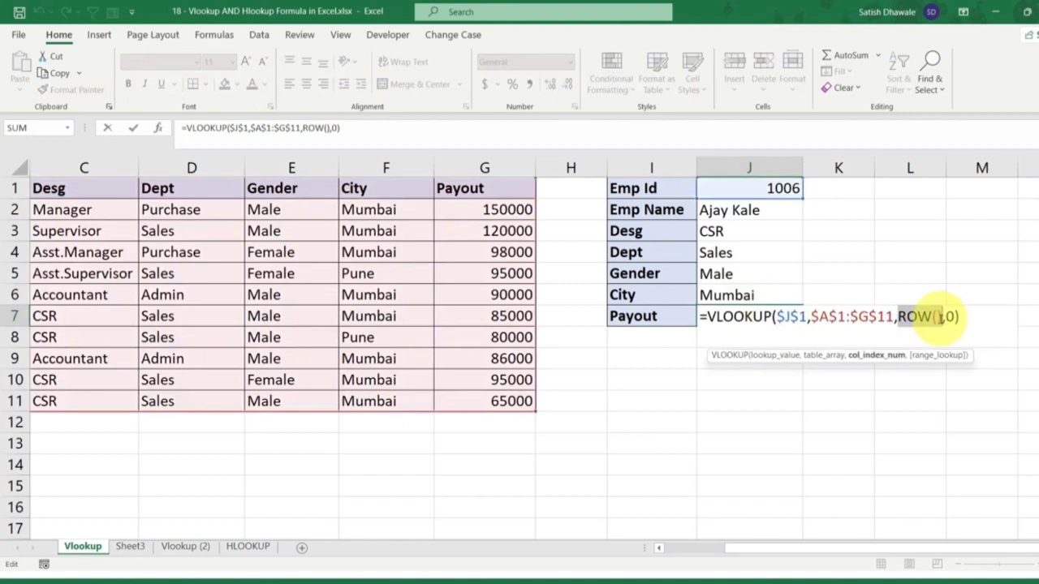
key("F9")
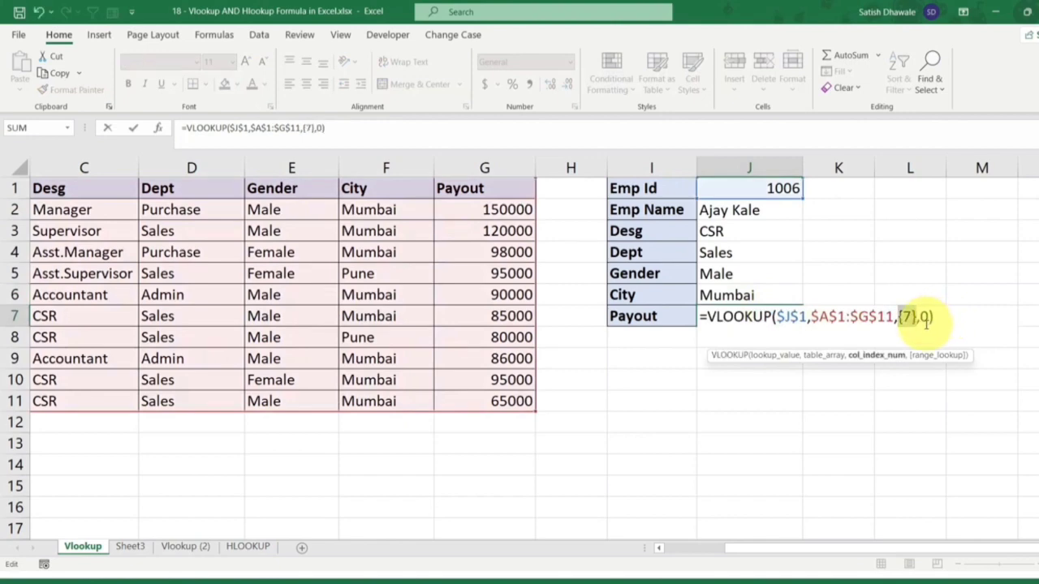
key("ctrl+z")
key("Return")
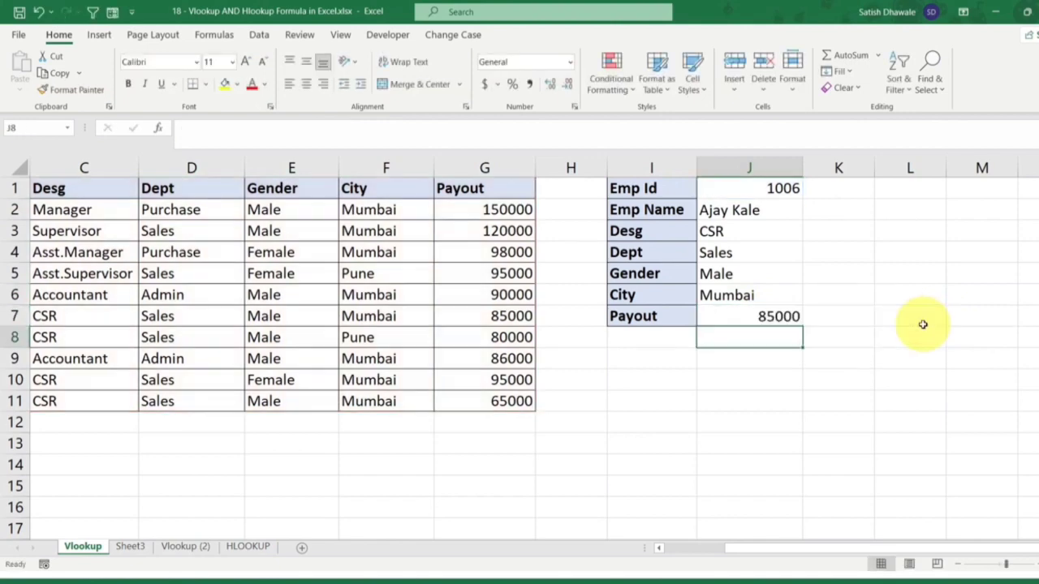
- Review the form values in J1:J7 and the ROW() argument in the J2 formula
left_click_drag(772, 186, 763, 316)
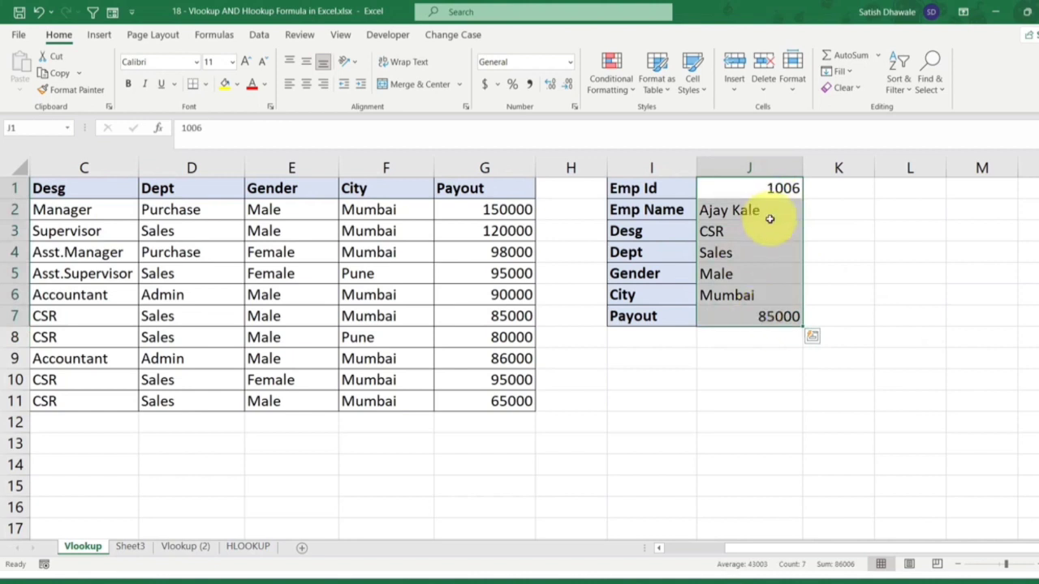
double_click(763, 209)
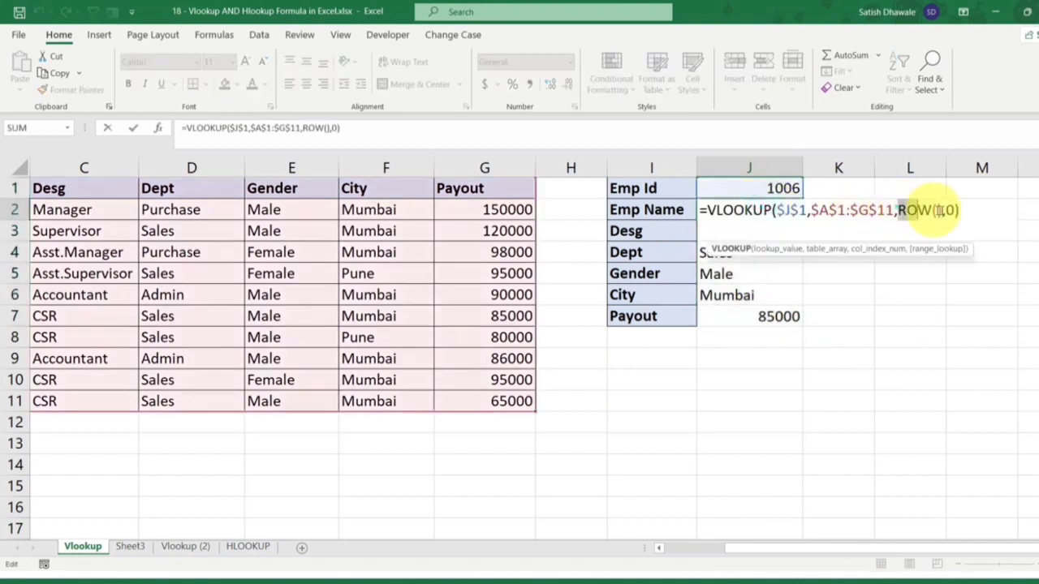
key("ctrl+Return")
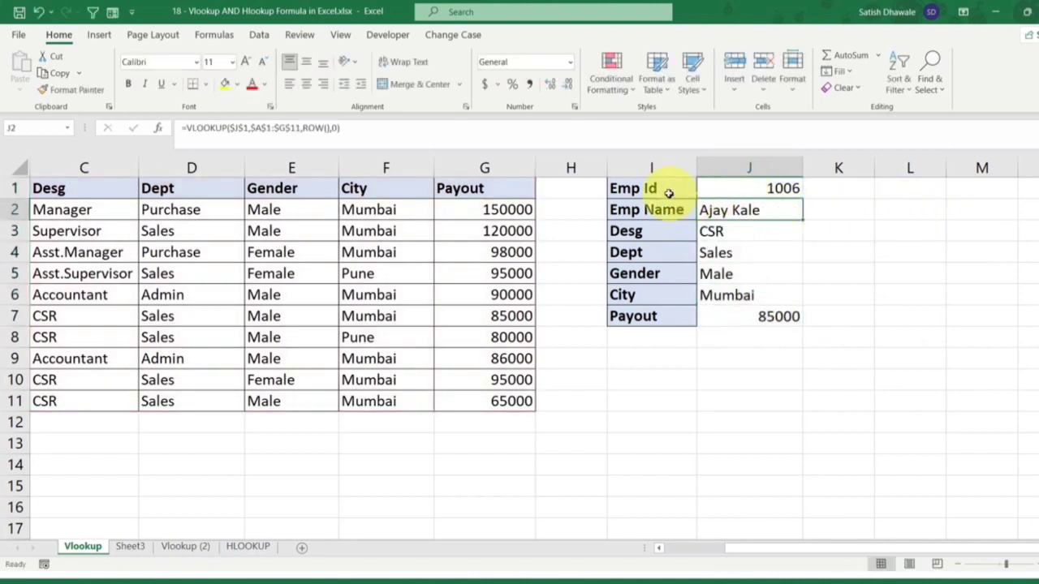
- Copy the form labels from I1:I7 and paste them starting at G15
left_click_drag(668, 195, 656, 316)
key("ctrl+c")
scroll(658, 316, "down", 3)
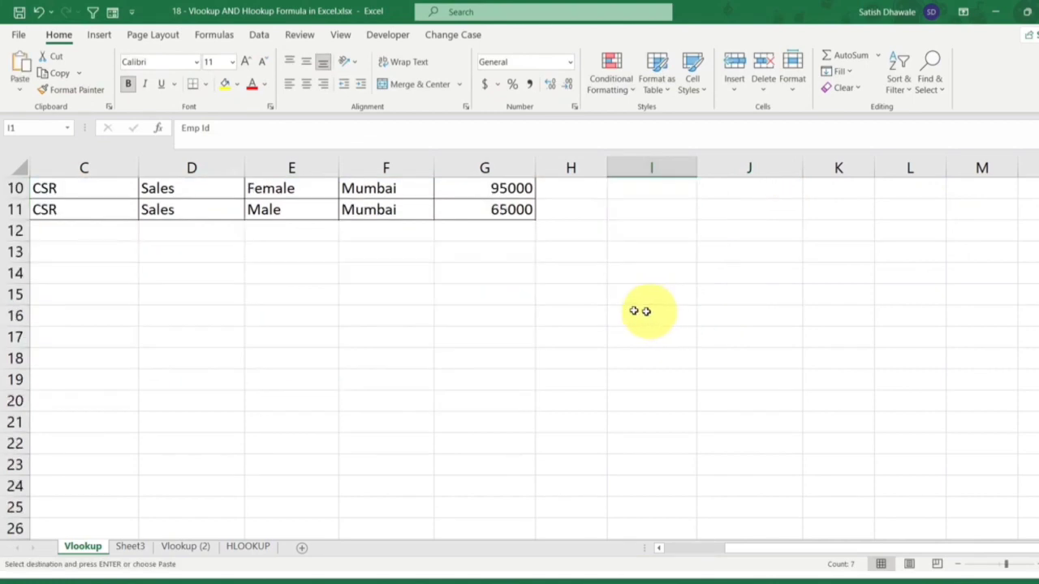
left_click(473, 290)
key("ctrl+v")
scroll(565, 306, "up", 1)
scroll(591, 365, "up", 3)
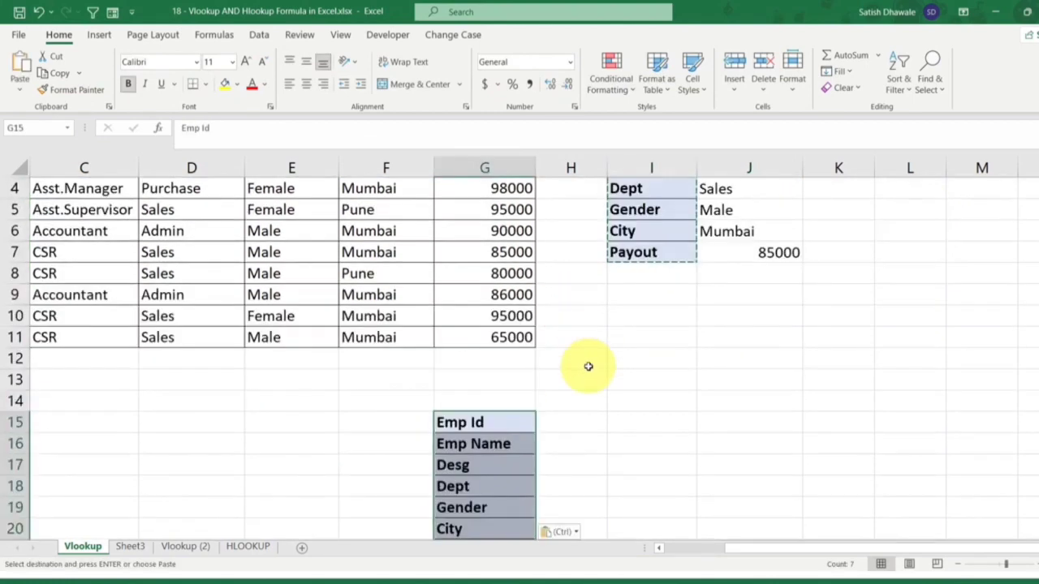
scroll(591, 365, "down", 2)
- Enter the Emp Id from row 8 of the employee table in H15
left_click(568, 356)
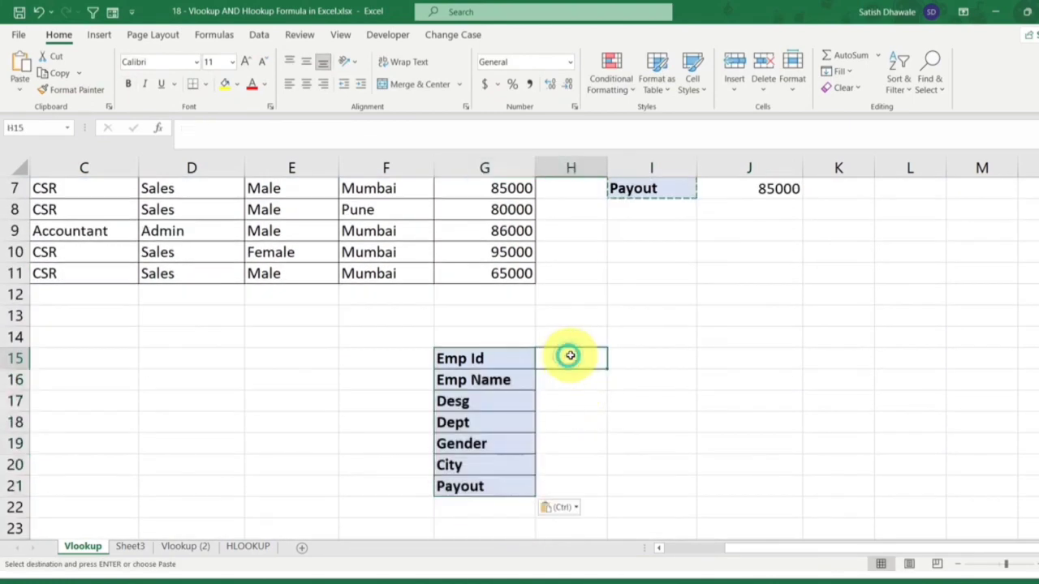
type("1007")
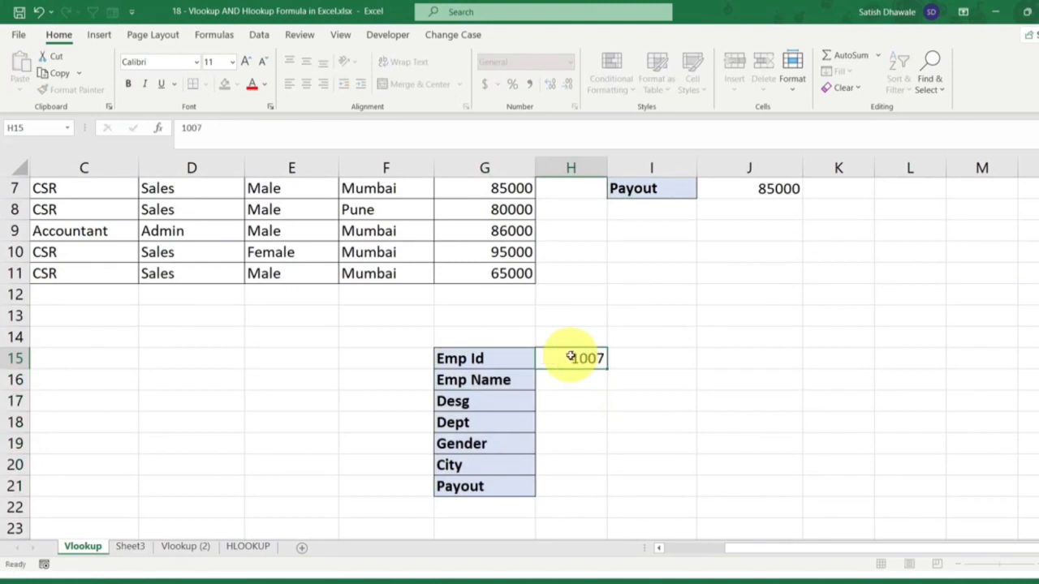
key("Return")
- Start a VLOOKUP formula in H16 with the absolute reference $H$15 as its lookup value
type("=vlook")
key("Tab")
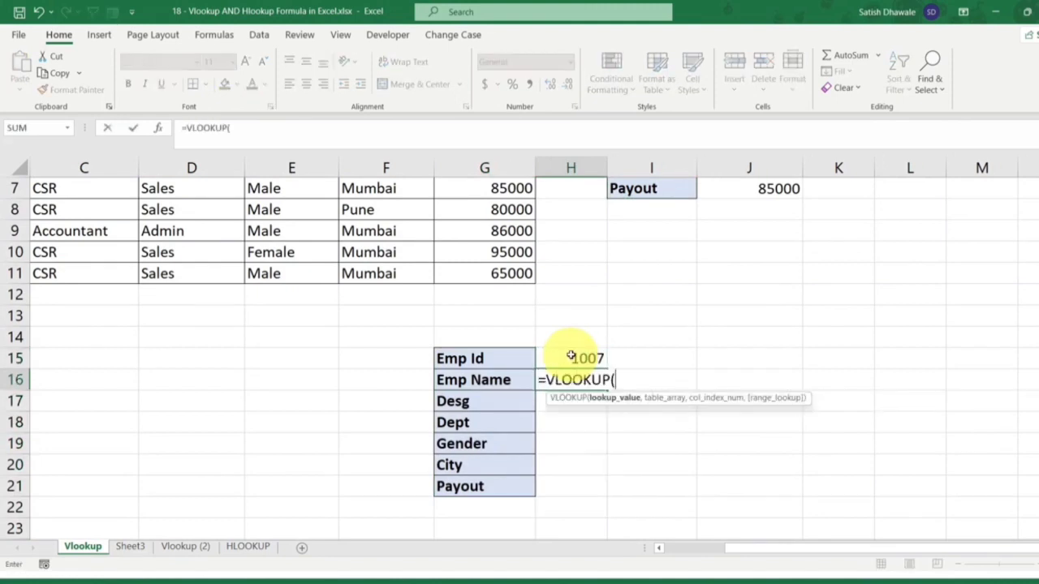
left_click(571, 358)
key("F4")
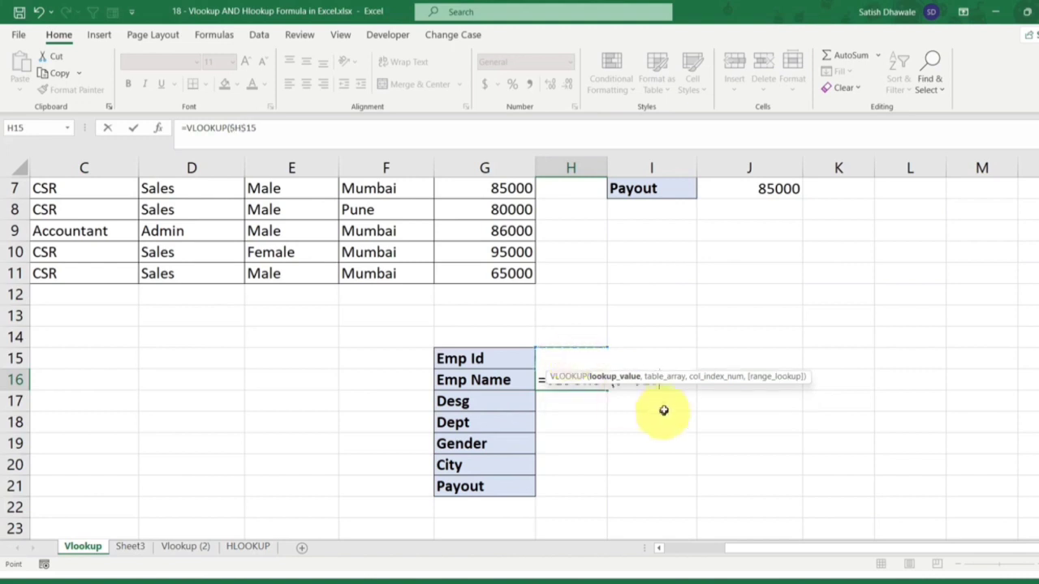
type(",")
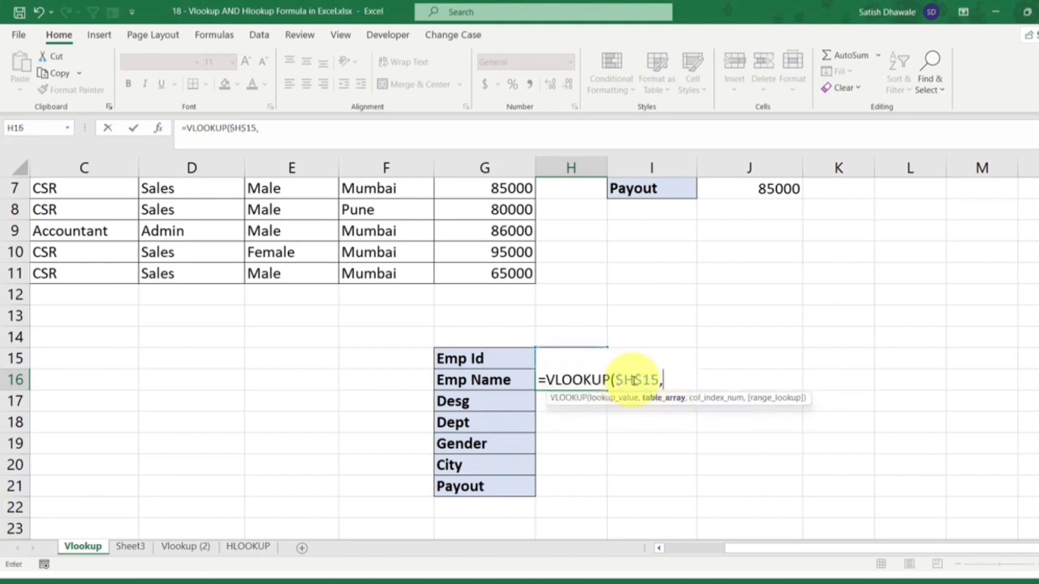
- Add the employee table as the absolute range $A$1:$G$11 for the table array in the H16 formula
scroll(637, 386, "up", 1)
scroll(637, 386, "up", 2)
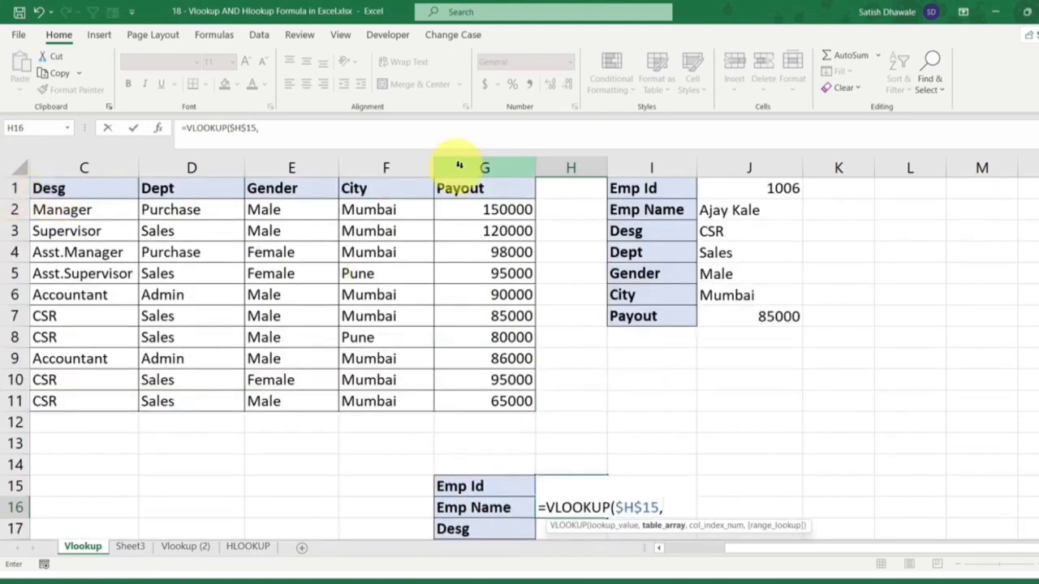
left_click_drag(479, 191, 18, 398)
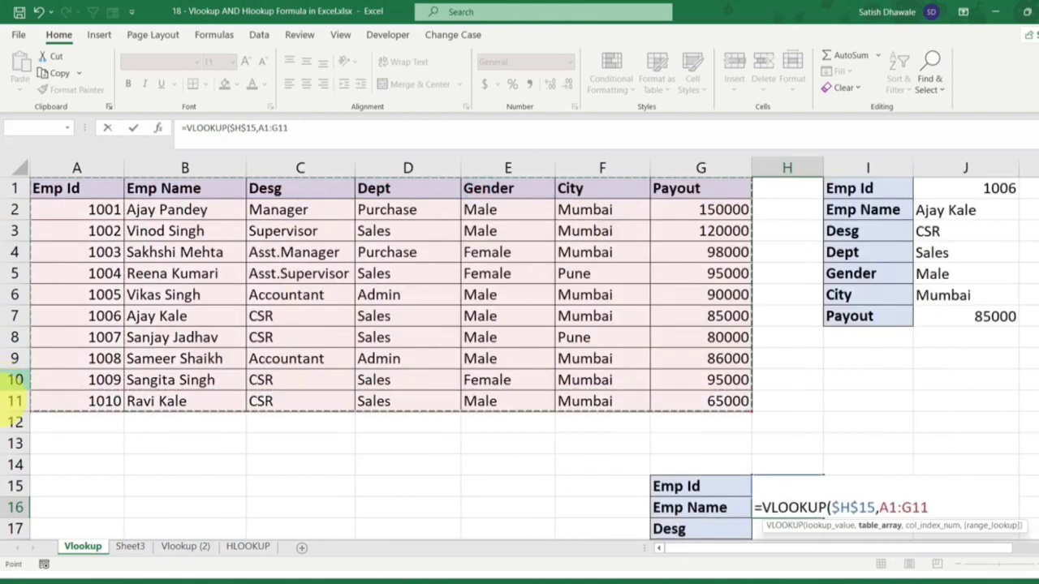
scroll(524, 354, "down", 2)
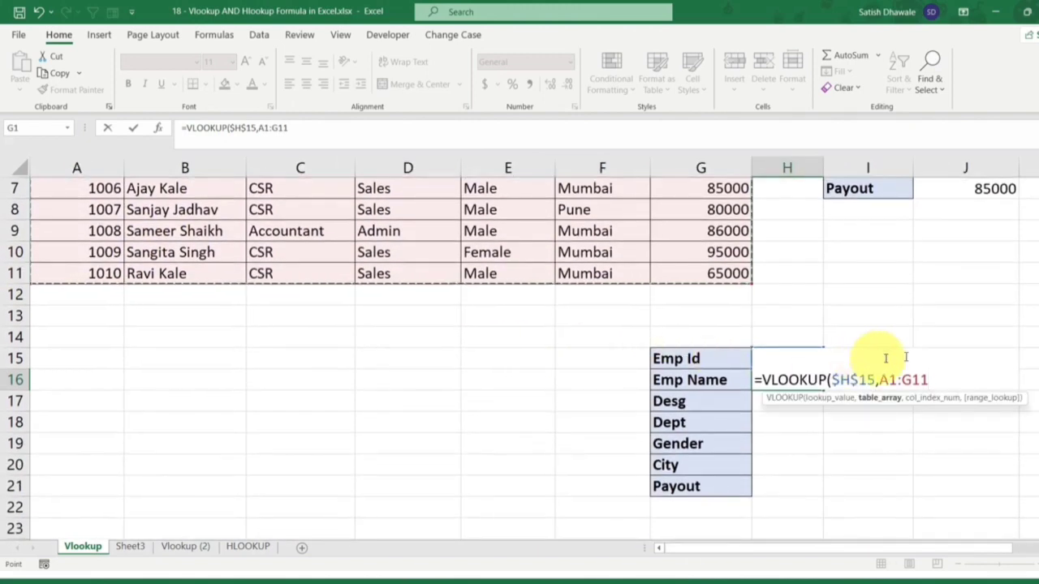
key("F4")
type(",")
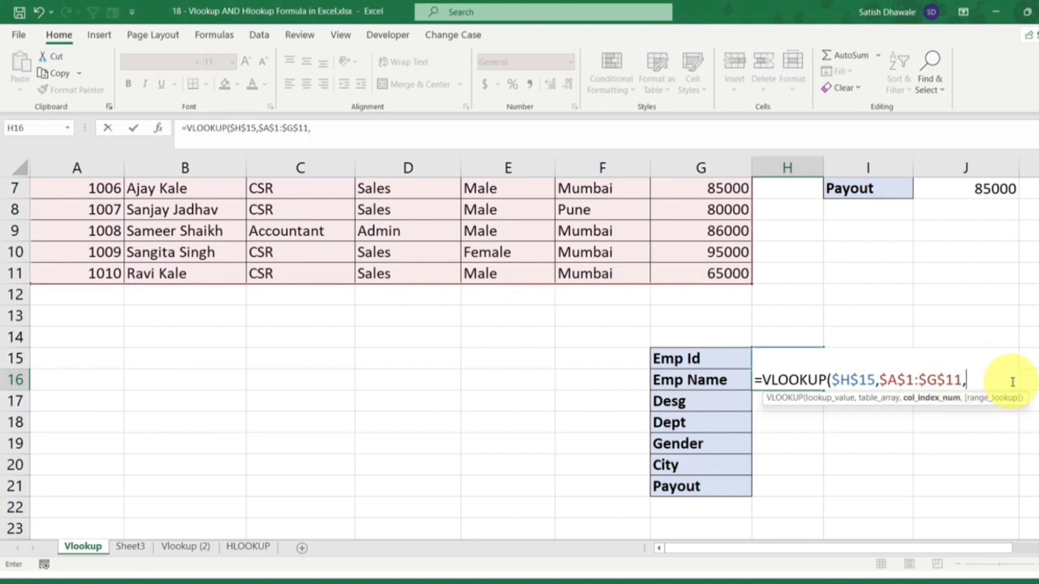
- Complete the H16 formula with ROW() as the column index and 0 for an exact match
type("row(")
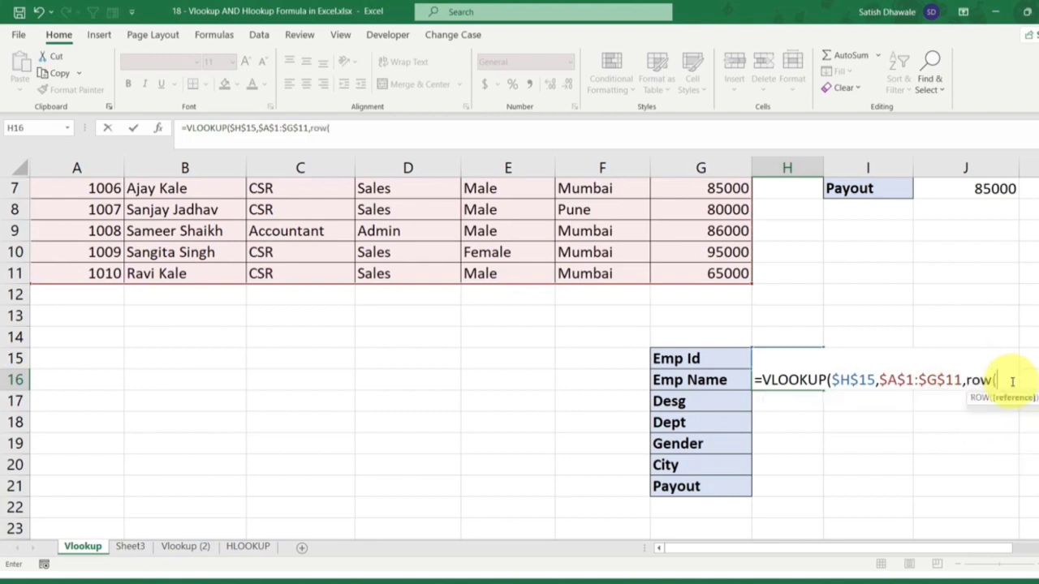
type("),0")
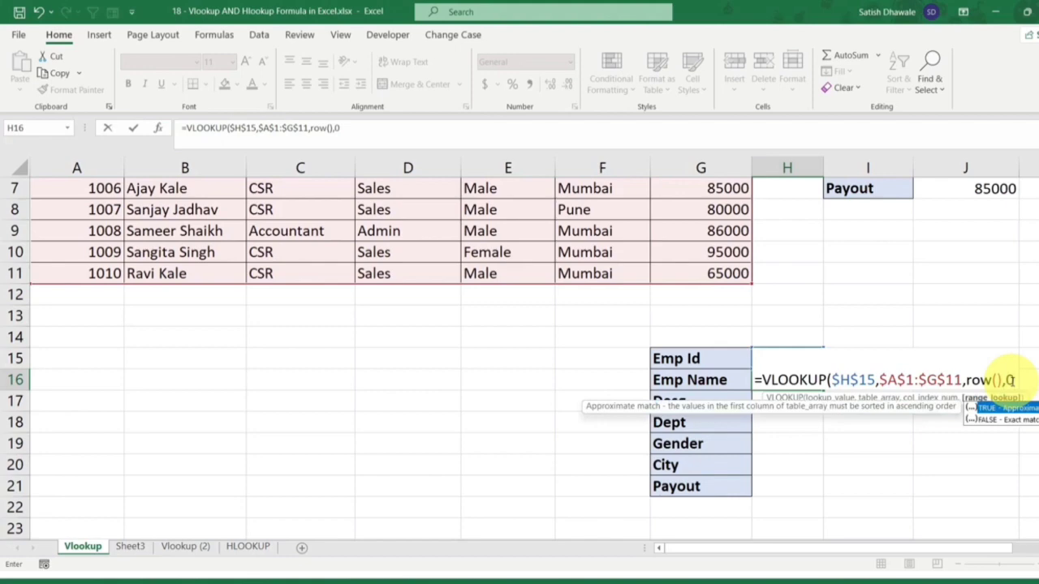
type(")")
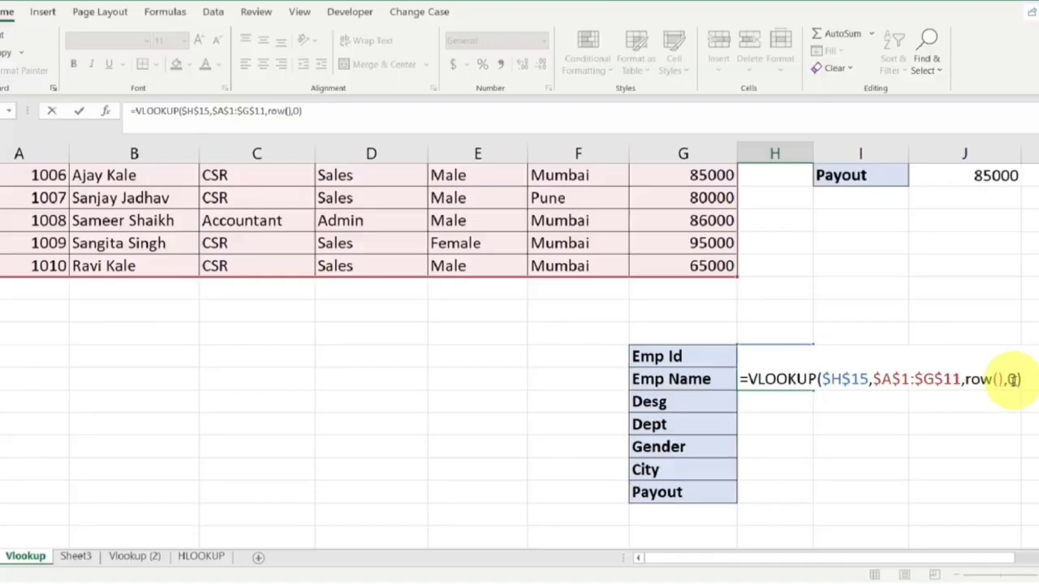
key("Return")
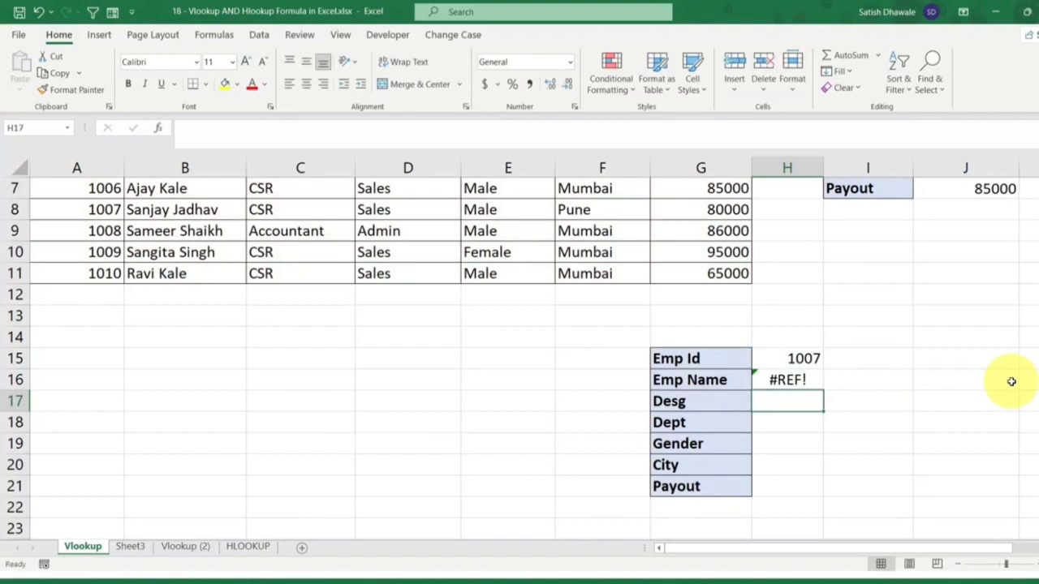
- Evaluate the ROW() argument inside the H16 formula, then restore the original formula
double_click(792, 379)
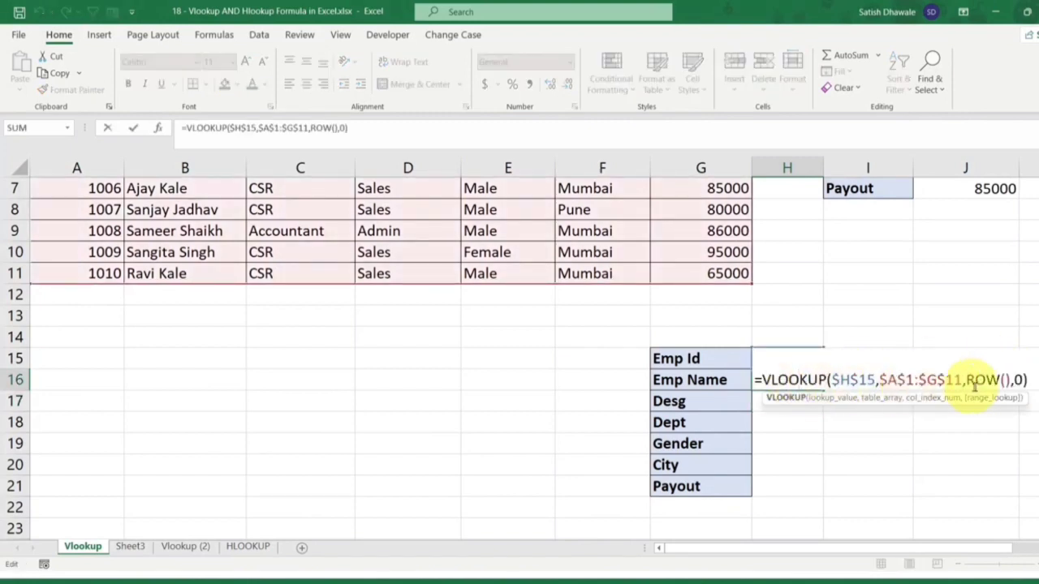
left_click_drag(966, 380, 1016, 379)
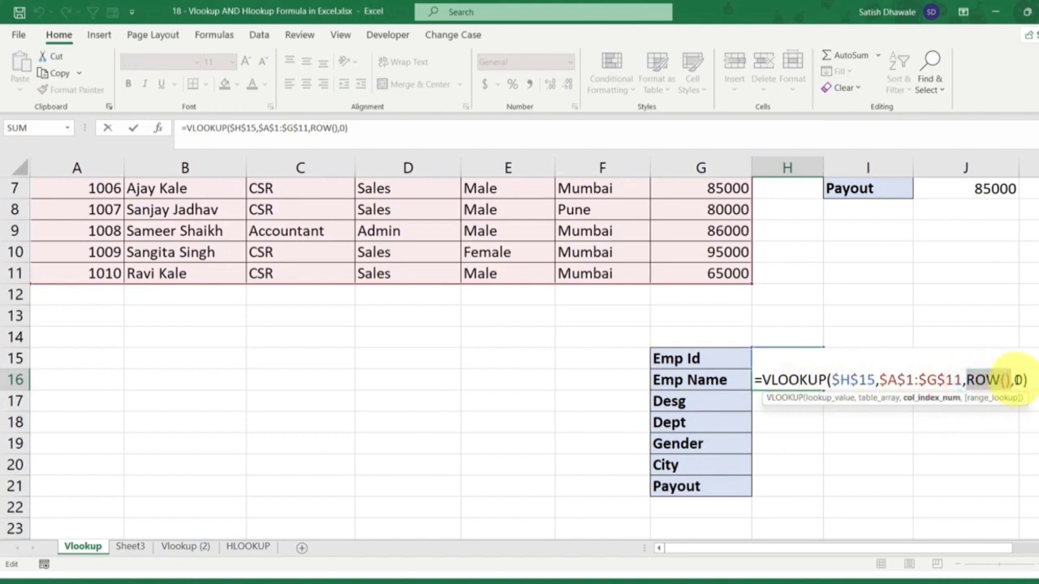
key("F9")
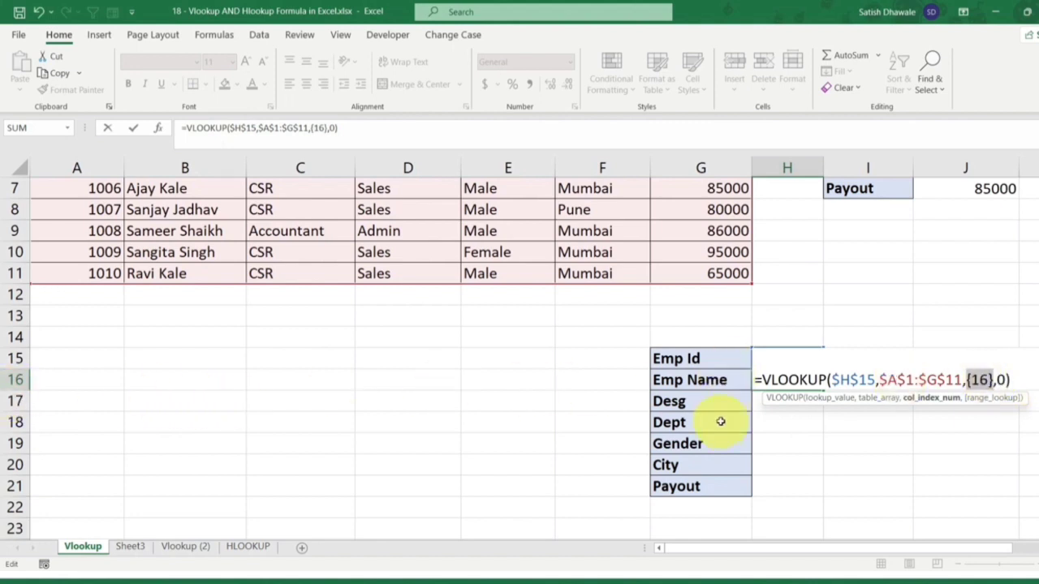
key("ctrl+z")
key("Escape")
- Examine the ROW() argument in the J2 formula and the VLOOKUP formulas in J4 through J7 for comparison
scroll(812, 374, "up", 2)
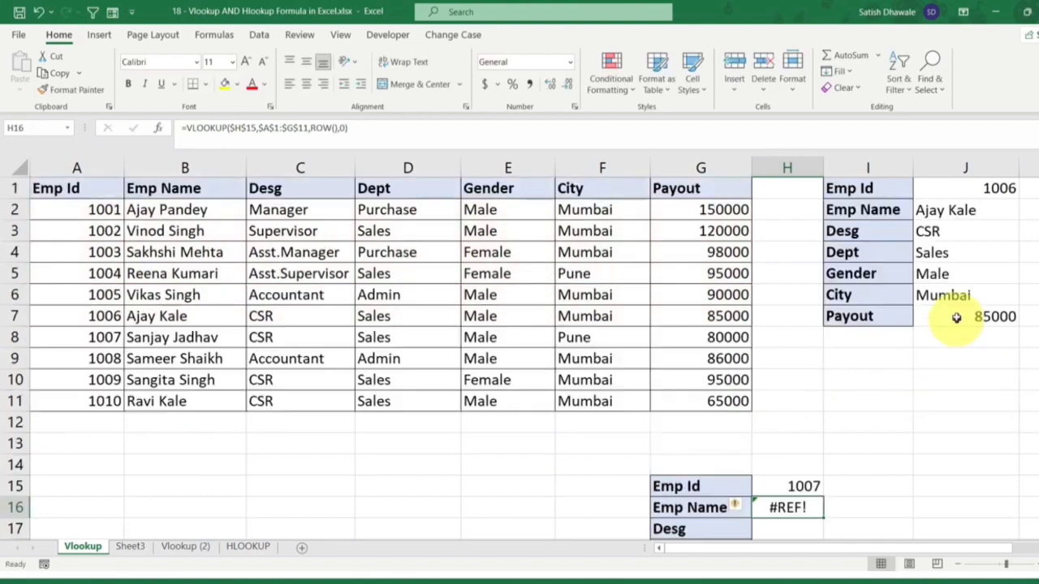
double_click(972, 208)
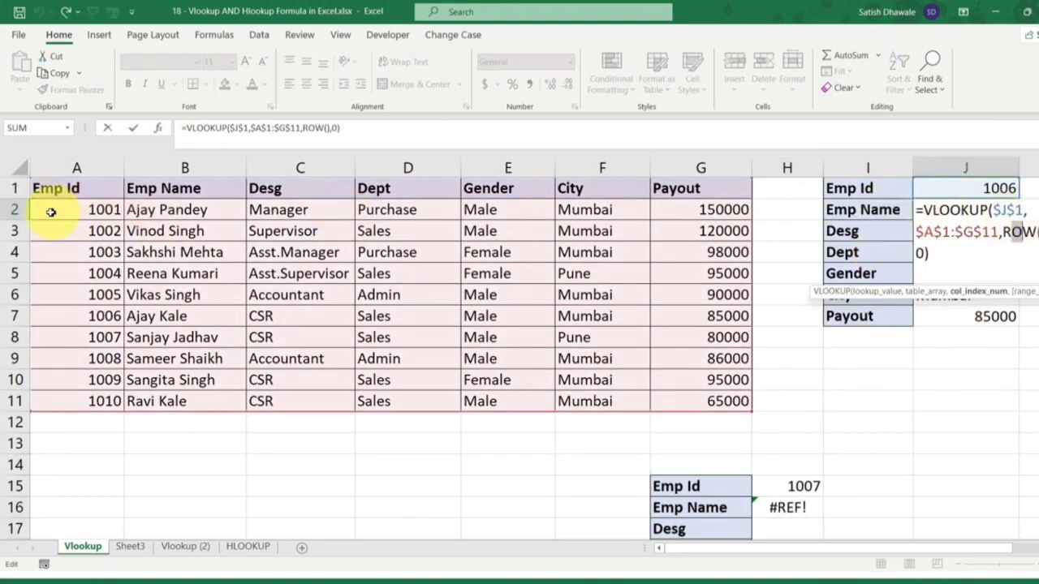
left_click(883, 228)
left_click(884, 248)
left_click(933, 254)
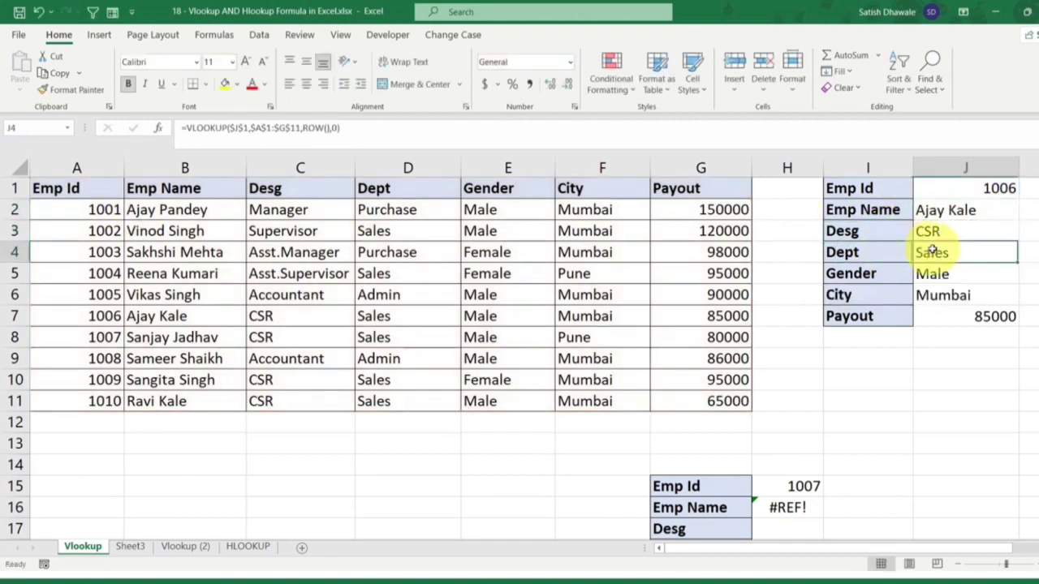
left_click(942, 274)
left_click(944, 296)
left_click(946, 317)
- Change the column index in the H16 VLOOKUP formula to ROW()-14
scroll(926, 332, "down", 2)
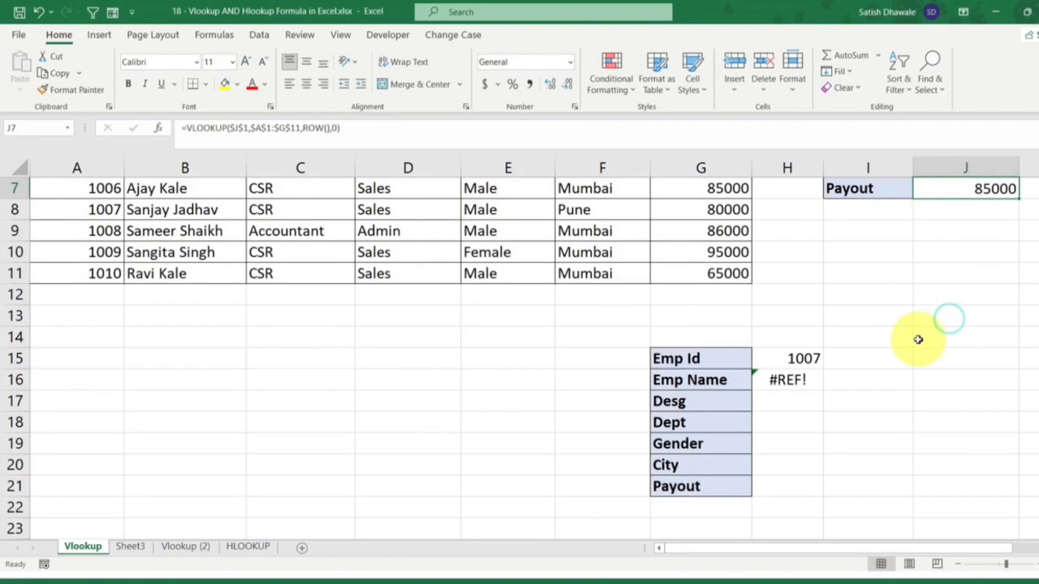
double_click(812, 379)
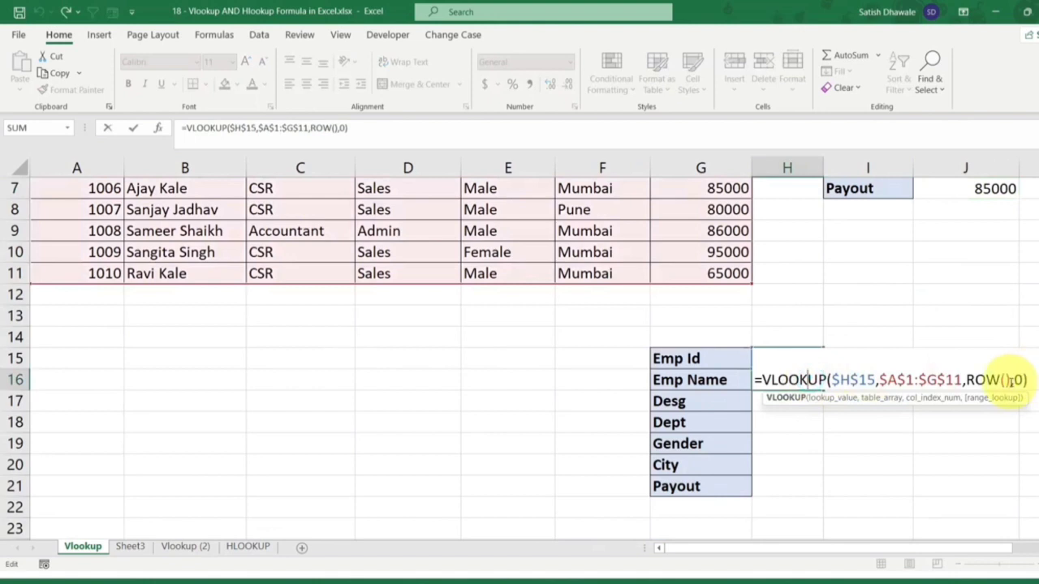
left_click_drag(1010, 382, 965, 381)
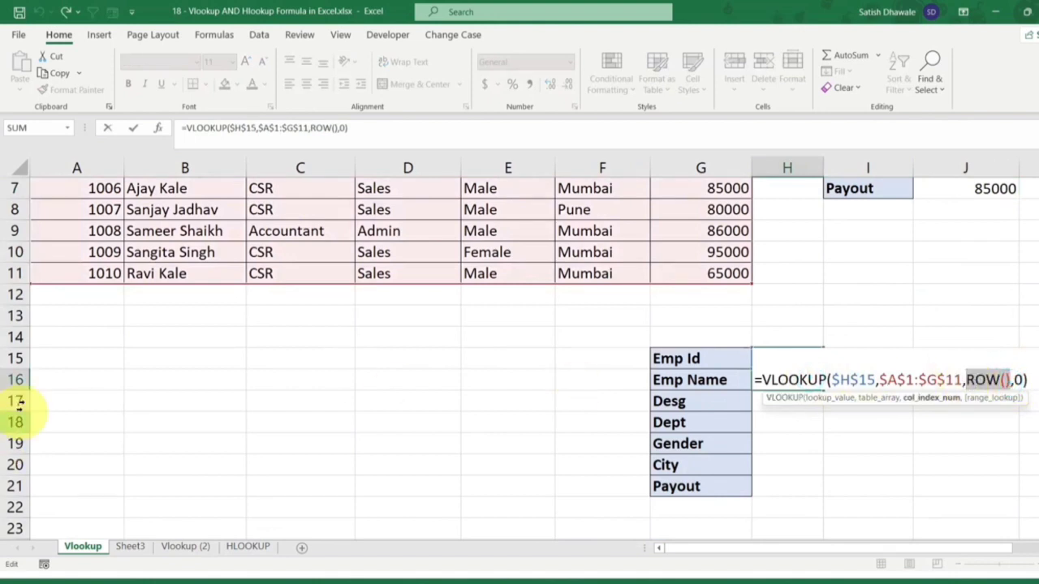
left_click(1009, 382)
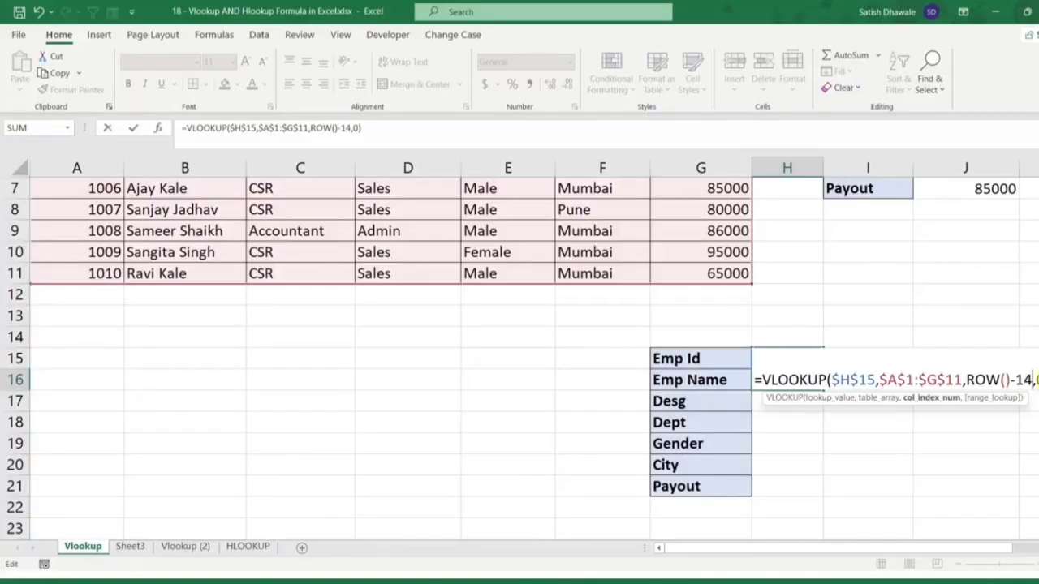
key("Return")
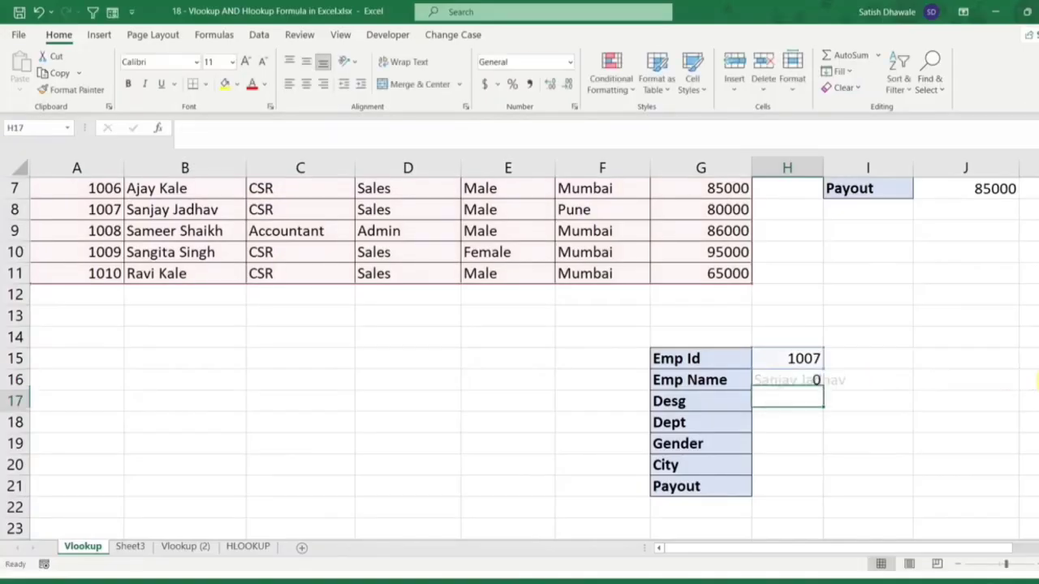
- Widen column H to fit the employee name and fill the H16 formula down through H21
left_click_drag(819, 156, 849, 167)
left_click(835, 376)
left_click_drag(852, 393, 849, 494)
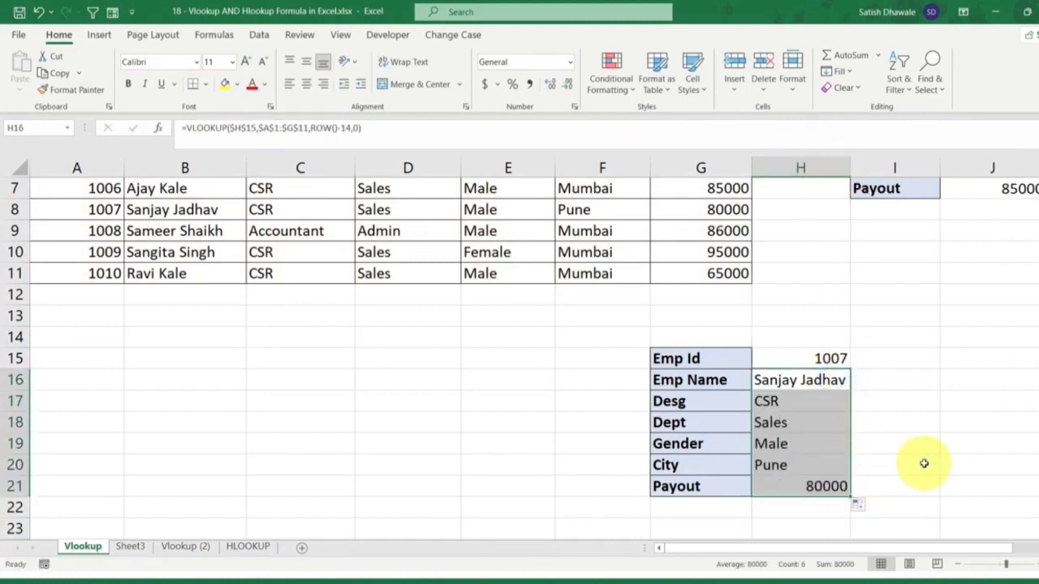
- Evaluate the ROW() part of the Payout formula in H21, then restore the original formula
left_click(819, 484)
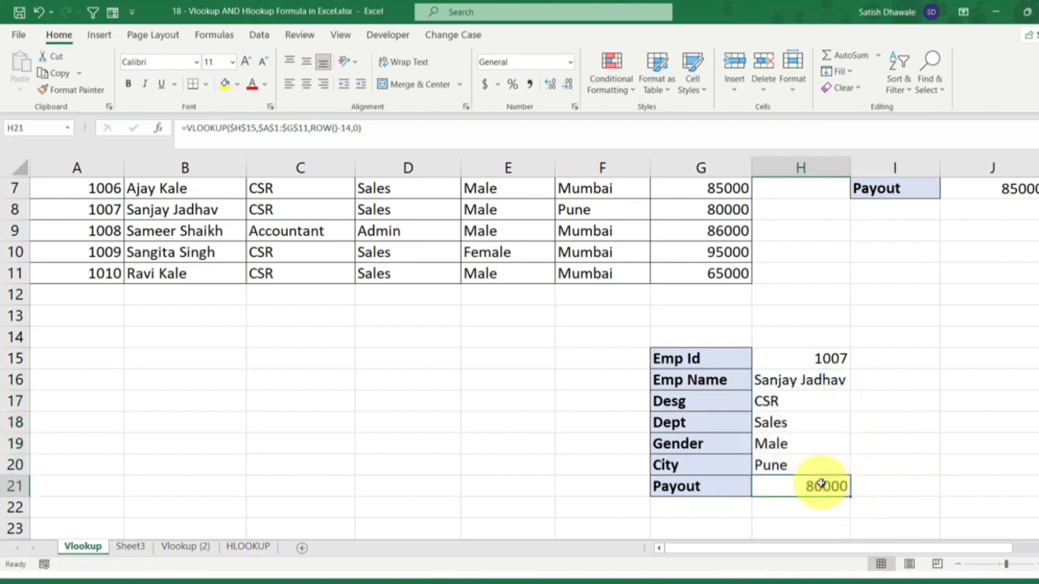
double_click(820, 485)
mouse_move(980, 488)
left_mouse_down()
mouse_move(1012, 488)
mouse_move(971, 488)
left_mouse_up()
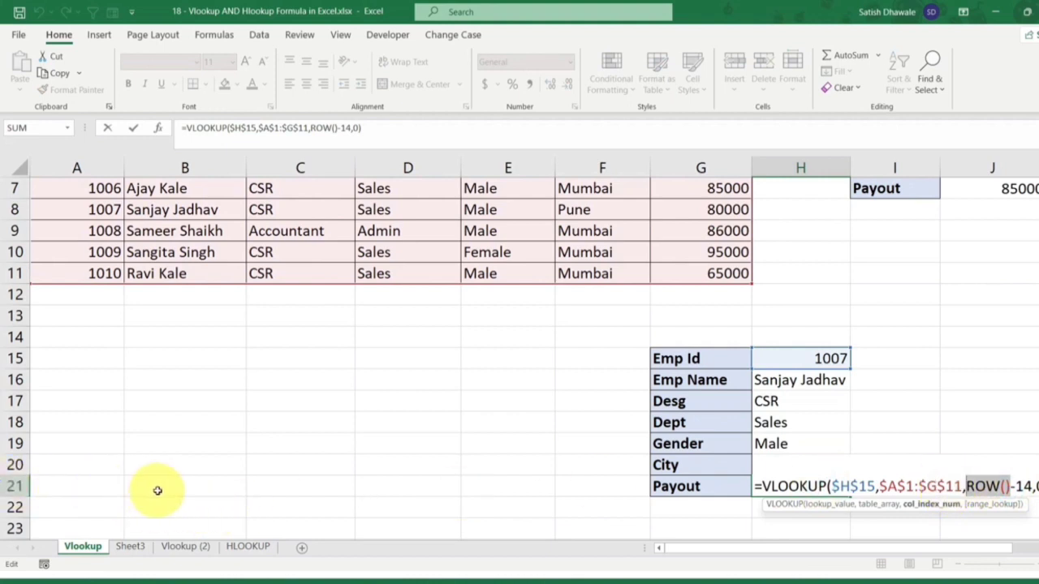
key("F9")
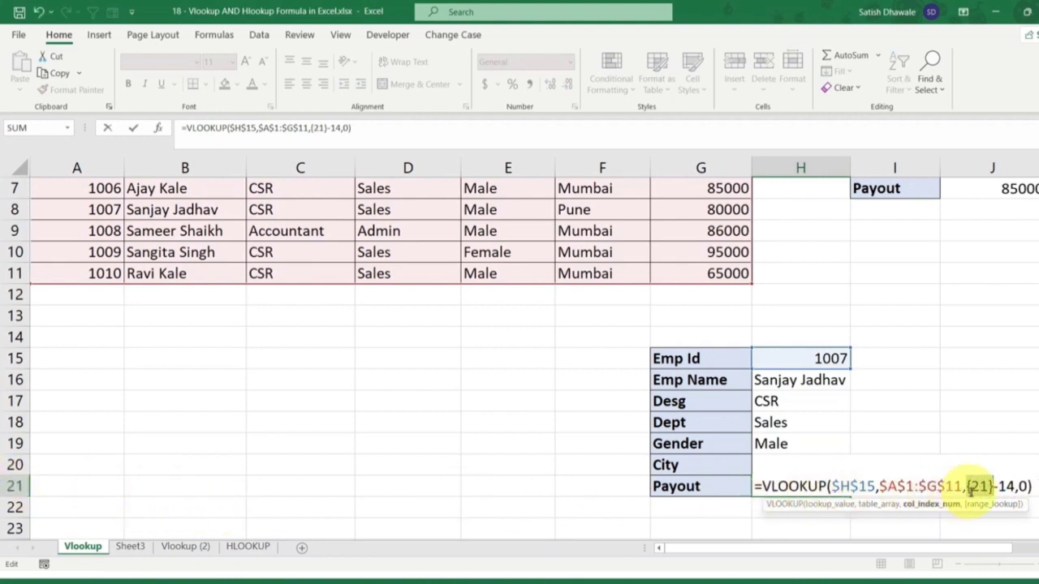
key("ctrl+z")
left_click(1025, 486)
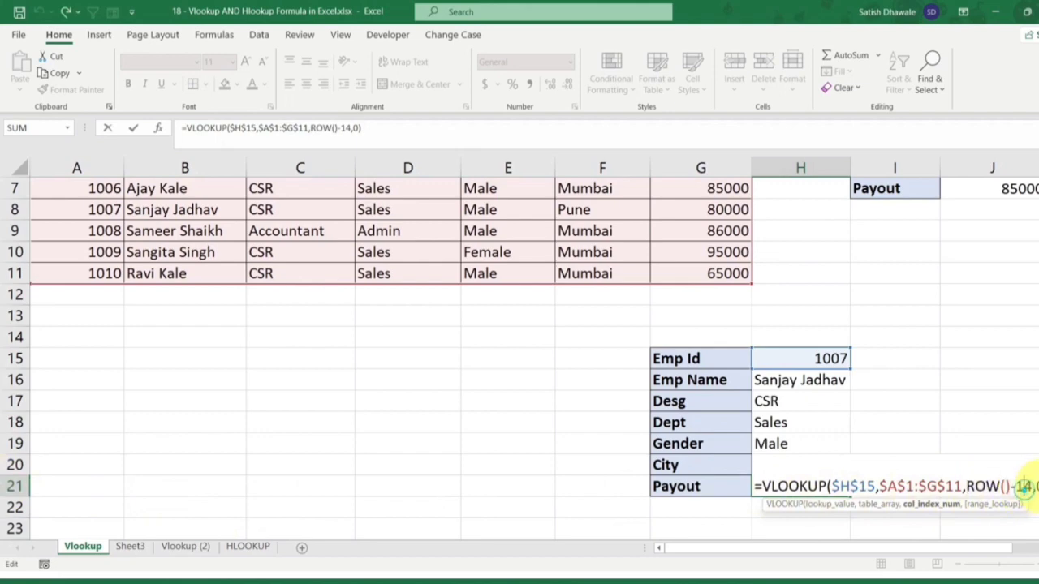
key("Return")
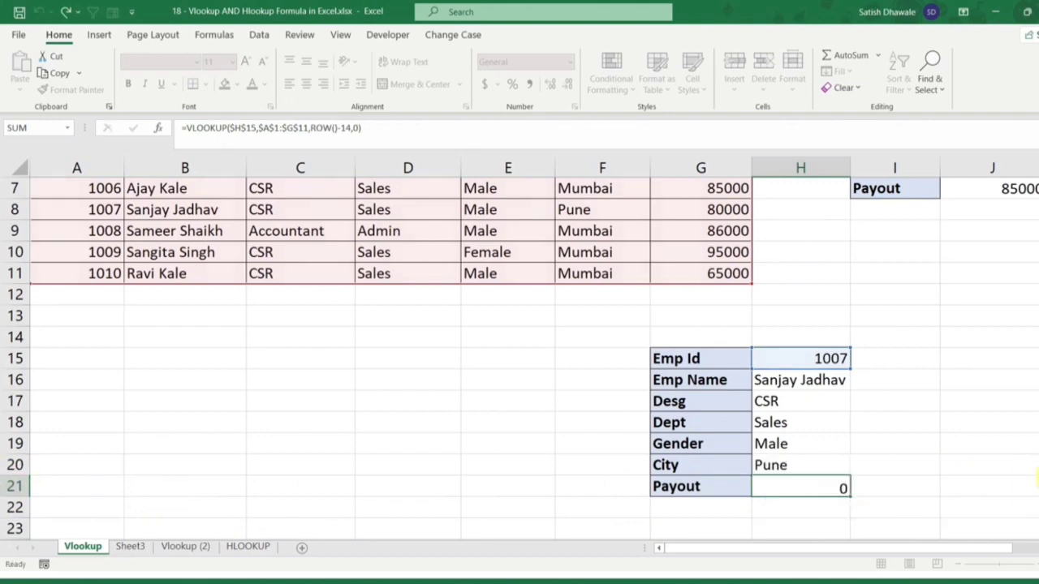
- Compare the Payout row positions in both lookup forms with the Payout column of the employee table
left_click_drag(694, 486, 835, 491)
scroll(835, 492, "up", 2)
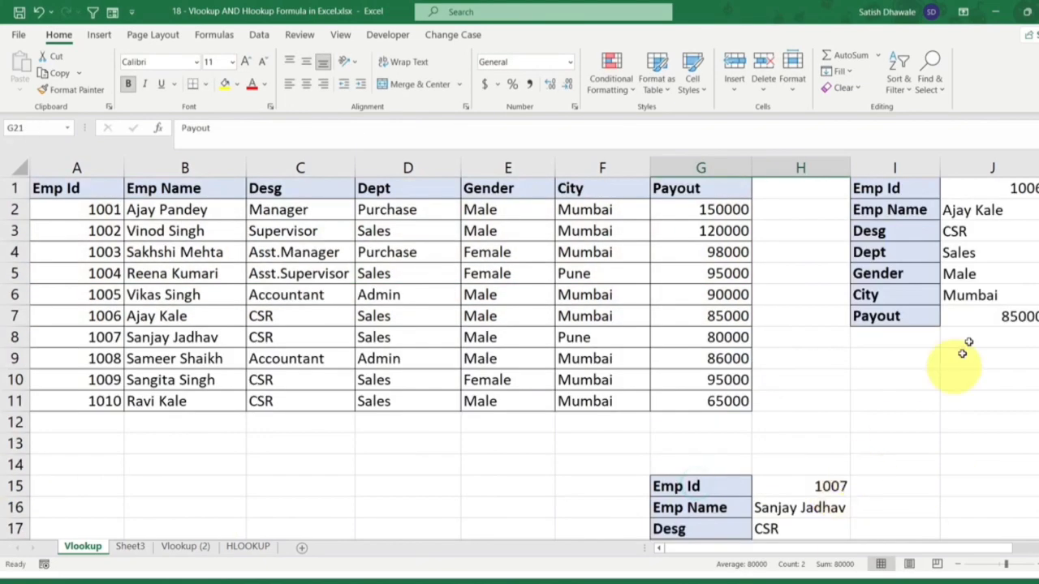
left_click(585, 315)
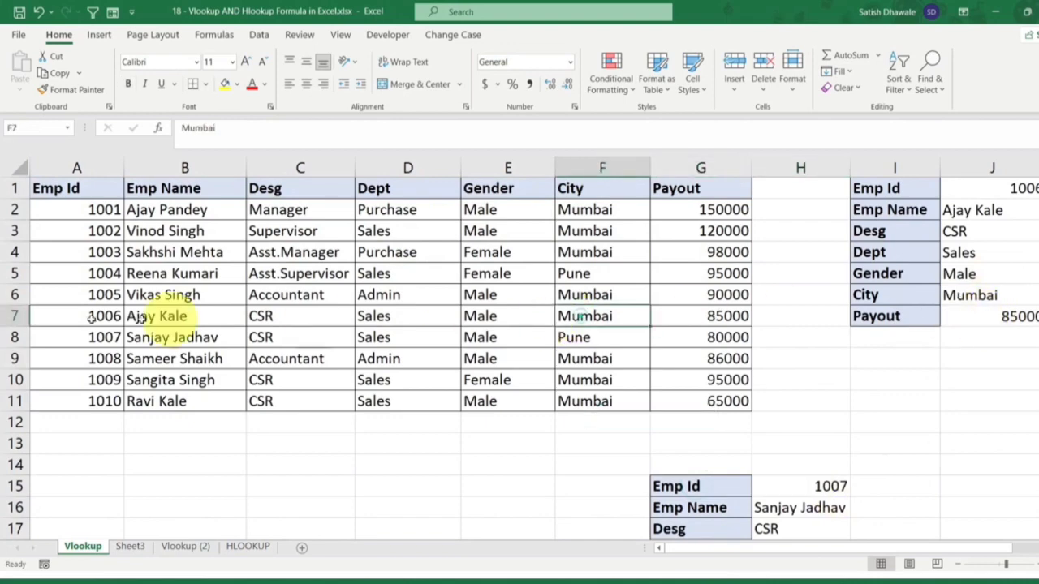
left_click(14, 315)
left_click(1021, 318)
scroll(860, 357, "down", 5)
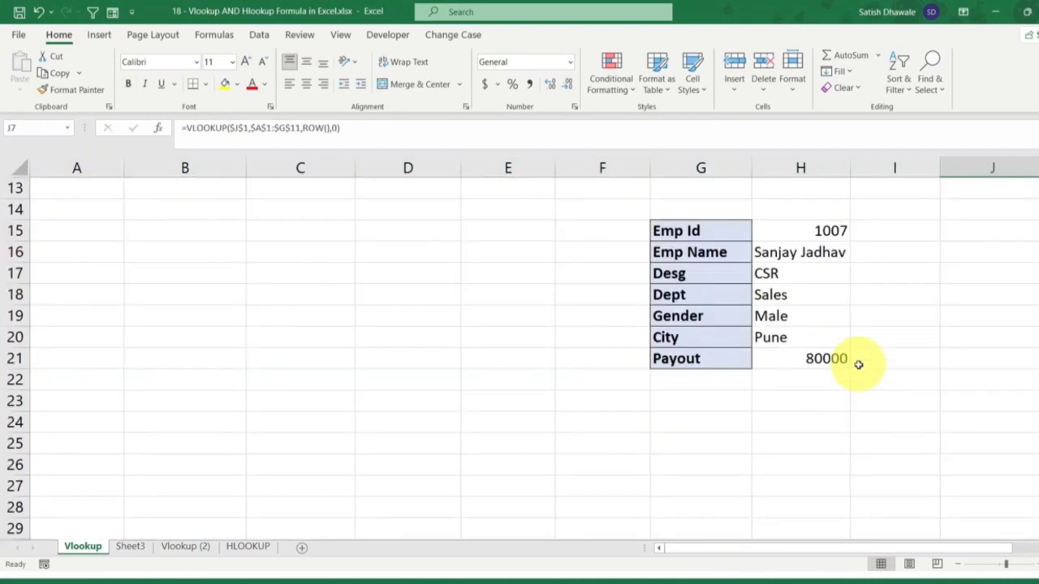
scroll(812, 357, "up", 2)
left_click_drag(816, 295, 816, 422)
left_click(807, 422)
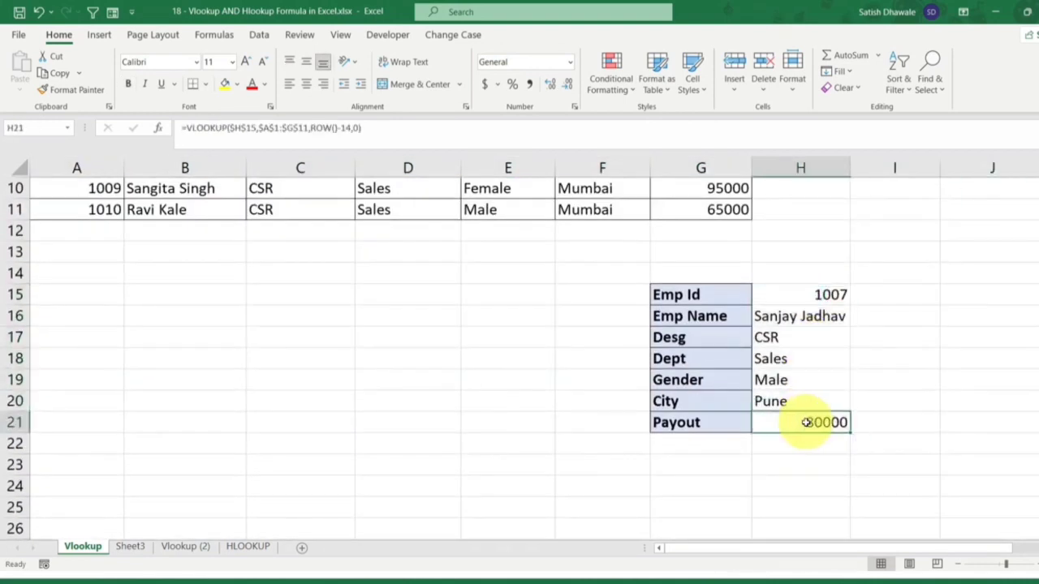
scroll(445, 198, "up", 3)
left_click_drag(673, 188, 707, 341)
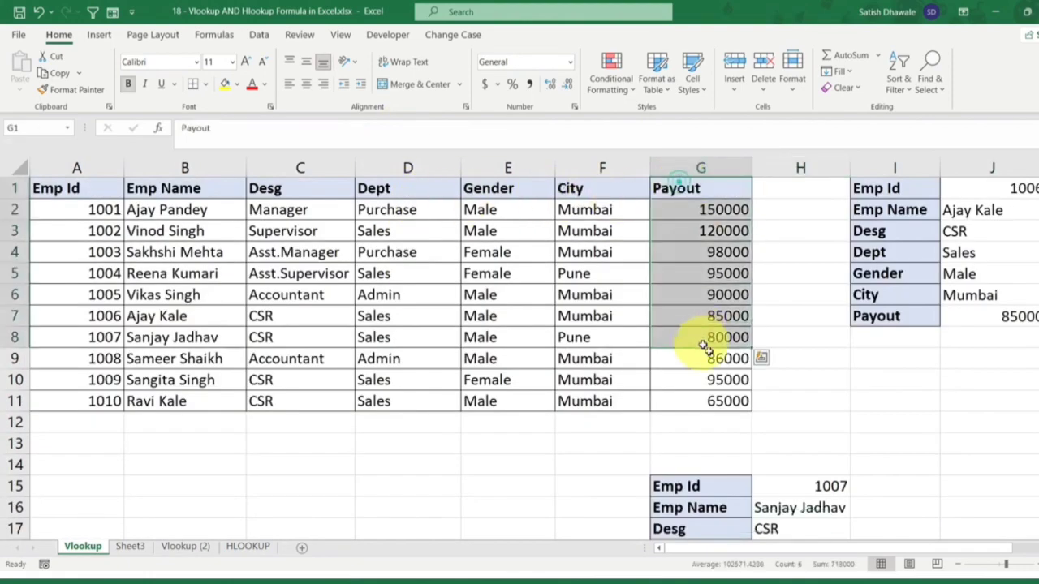
scroll(730, 365, "down", 4)
- Examine the ROW()-14 argument in the H16 formula and leave the formula as it is
double_click(828, 252)
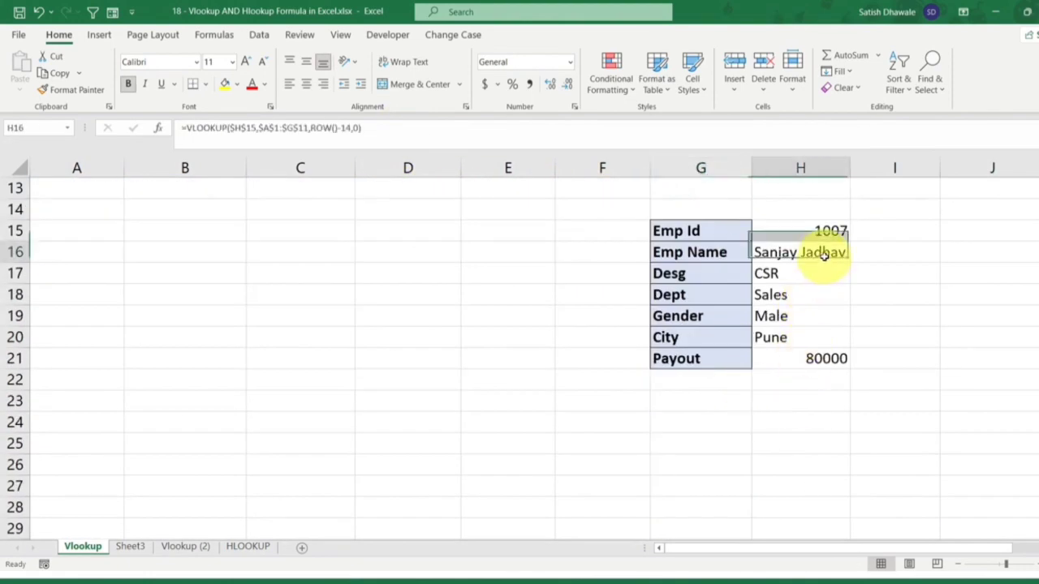
left_click_drag(967, 253, 1037, 257)
key("Escape")
scroll(586, 347, "up", 4)
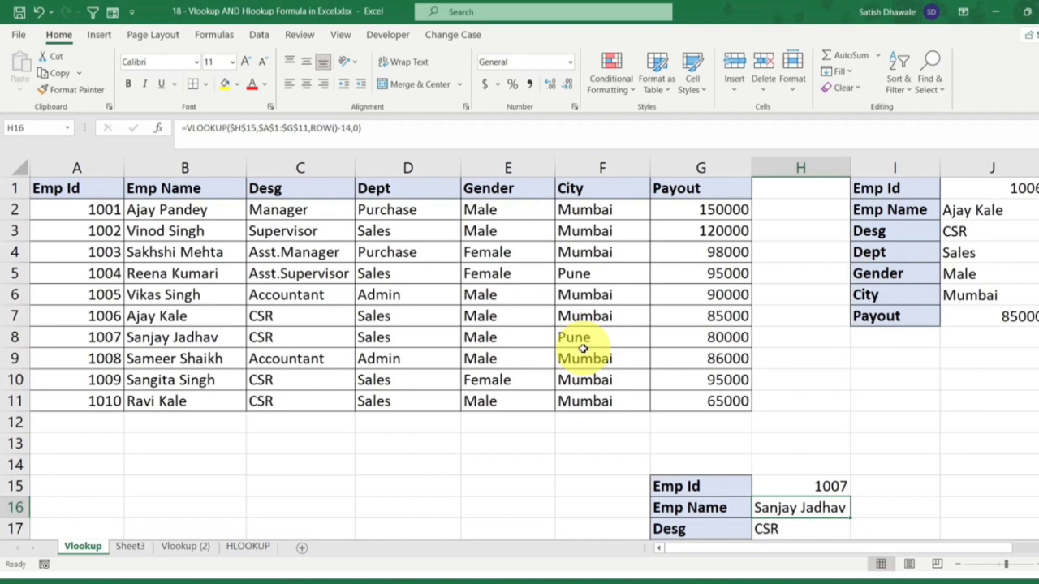
- Compare the Incentive column on the Vlookup (2) sheet with the Emp Id form in J1:J7 on the Vlookup sheet
left_click(193, 548)
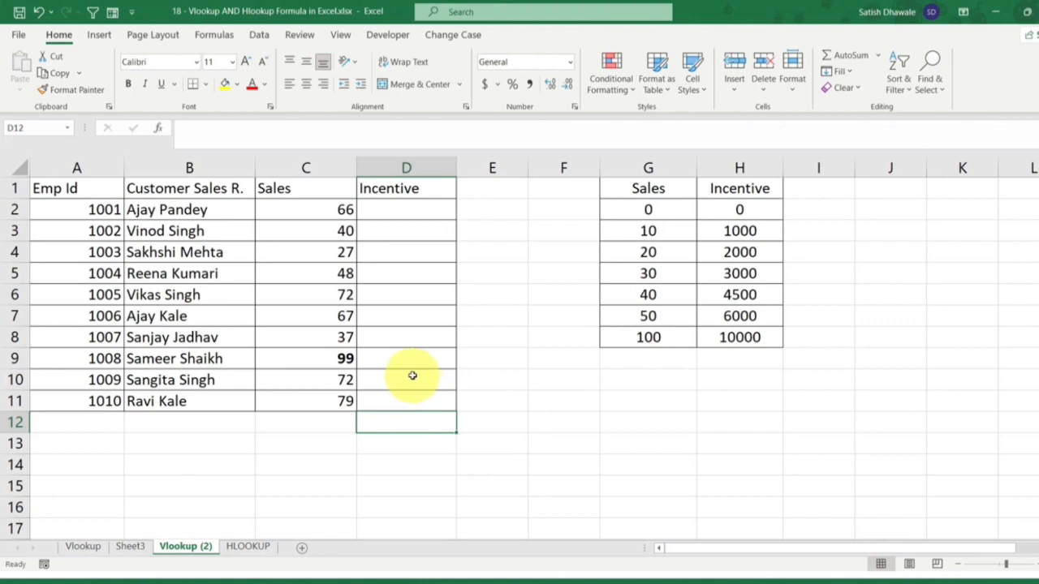
left_click(410, 209)
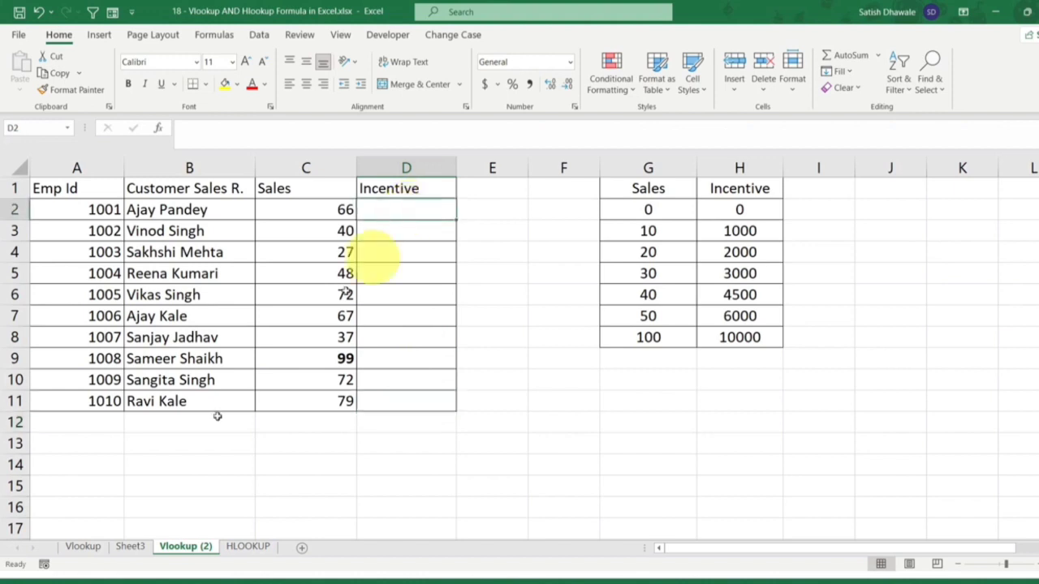
left_click(82, 547)
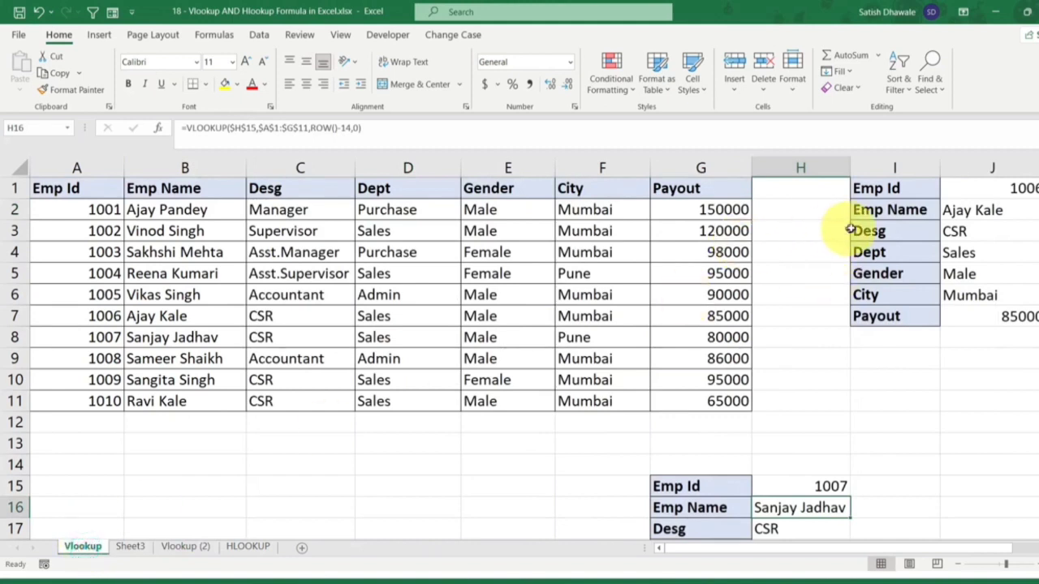
left_click(1025, 188)
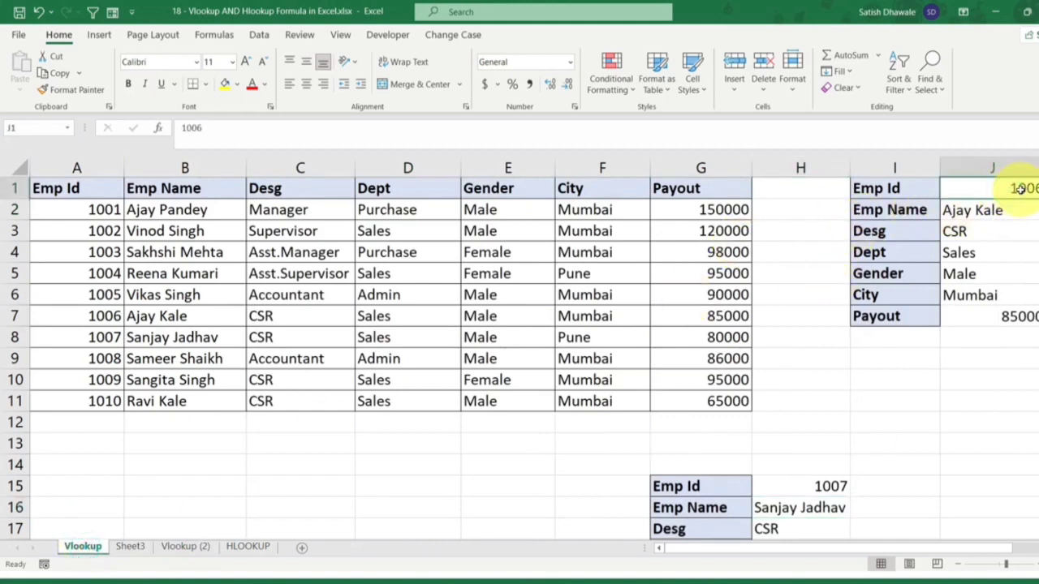
left_click_drag(993, 210, 987, 317)
- Switch to the Vlookup (2) sheet and examine its Customer Sales R., Sales and Incentive columns
left_click(186, 547)
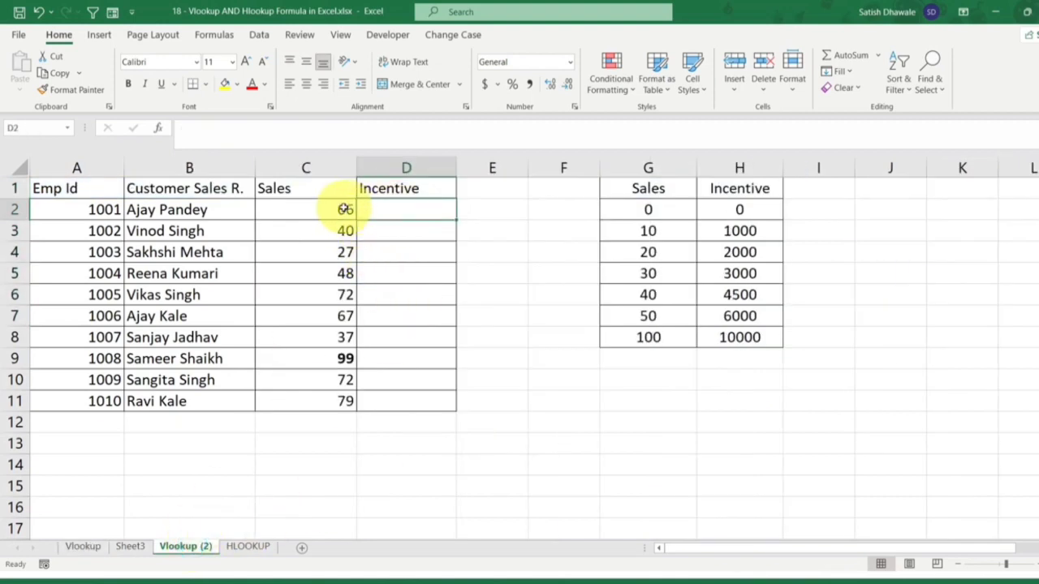
left_click_drag(189, 189, 195, 395)
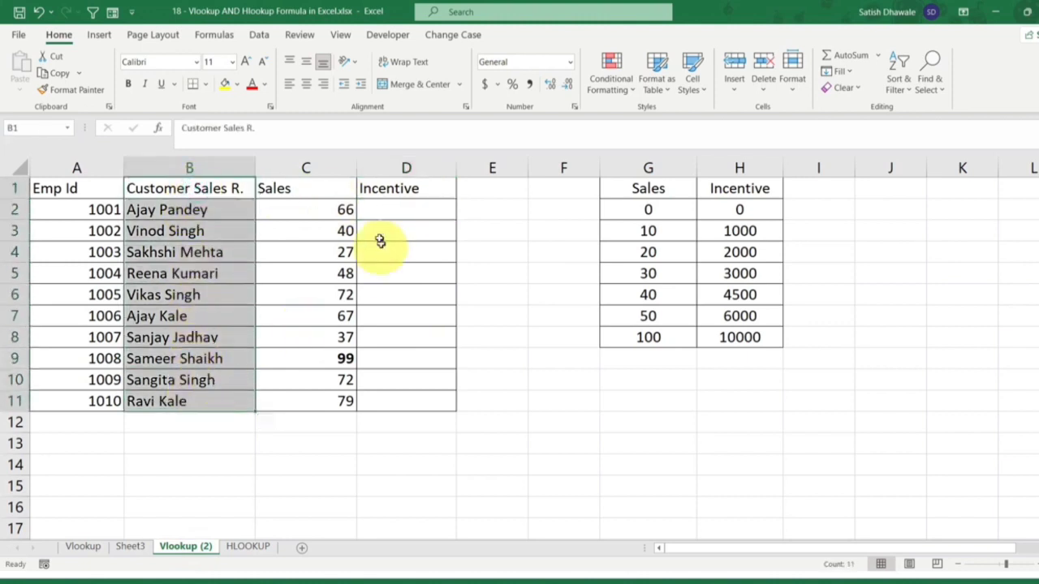
left_click_drag(333, 190, 319, 400)
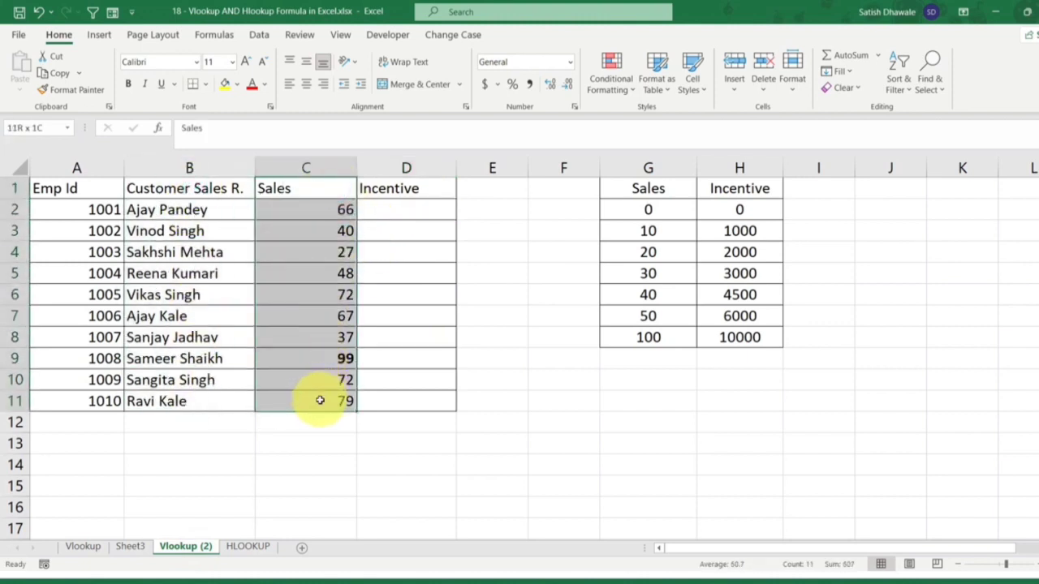
left_click_drag(406, 210, 400, 398)
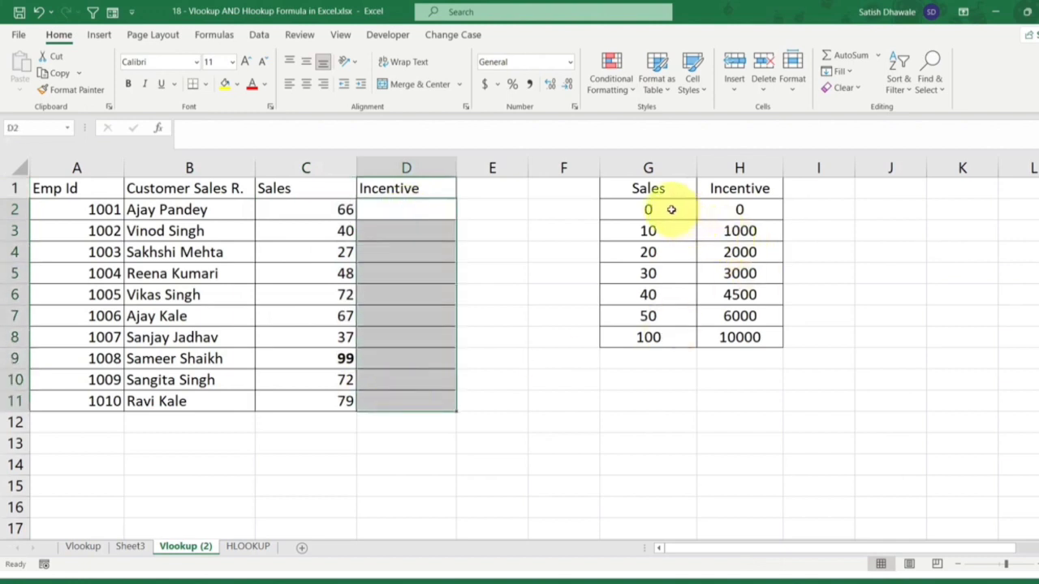
- Examine the sales ranges and matching incentive amounts in the slab table in G1:H8, up to the 40 to 50 range
left_click_drag(666, 191, 739, 211)
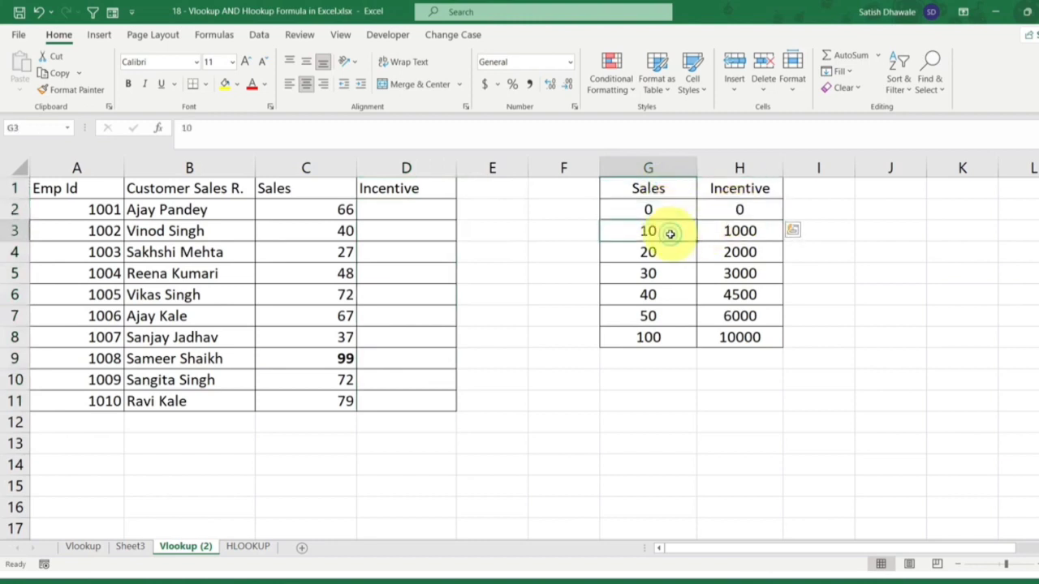
left_click_drag(669, 208, 664, 230)
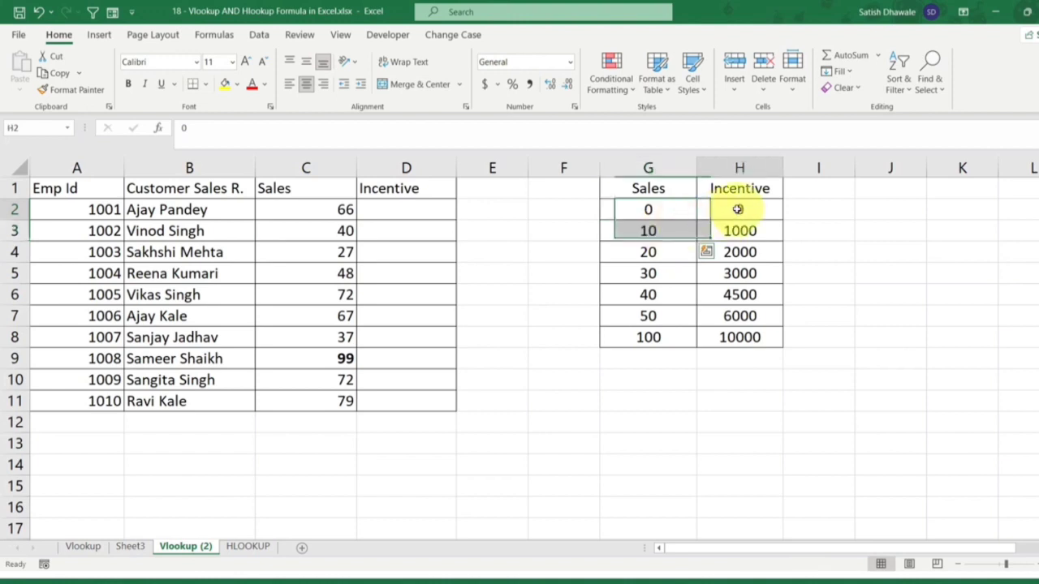
left_click(738, 209)
left_click(668, 231)
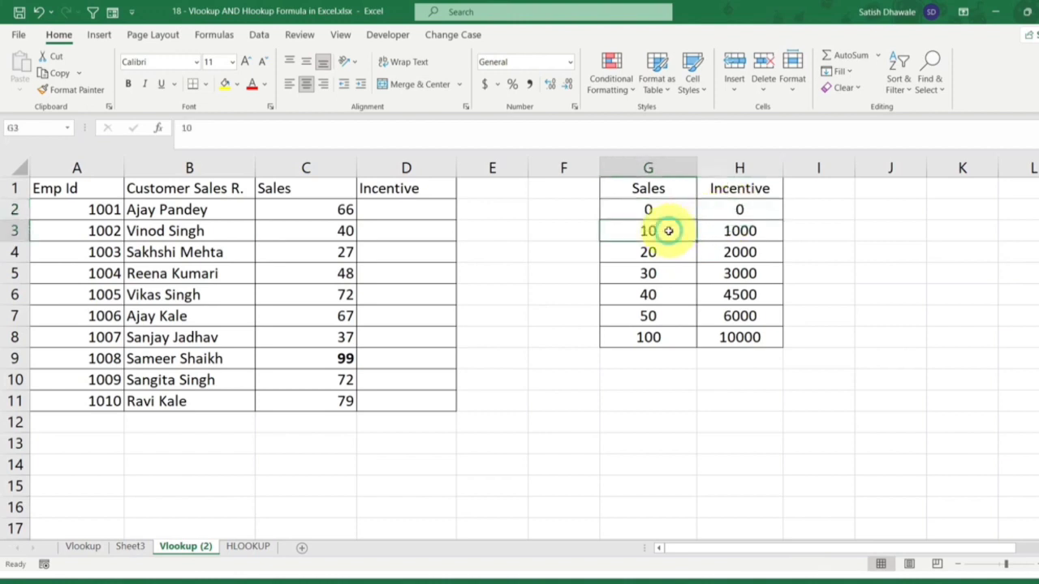
left_click_drag(668, 231, 664, 252)
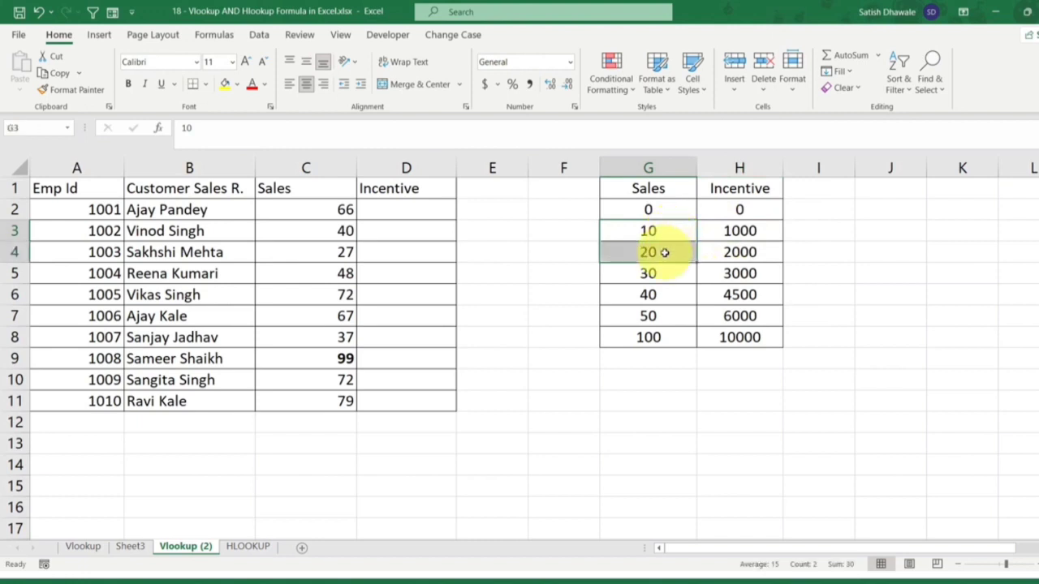
left_click(734, 231)
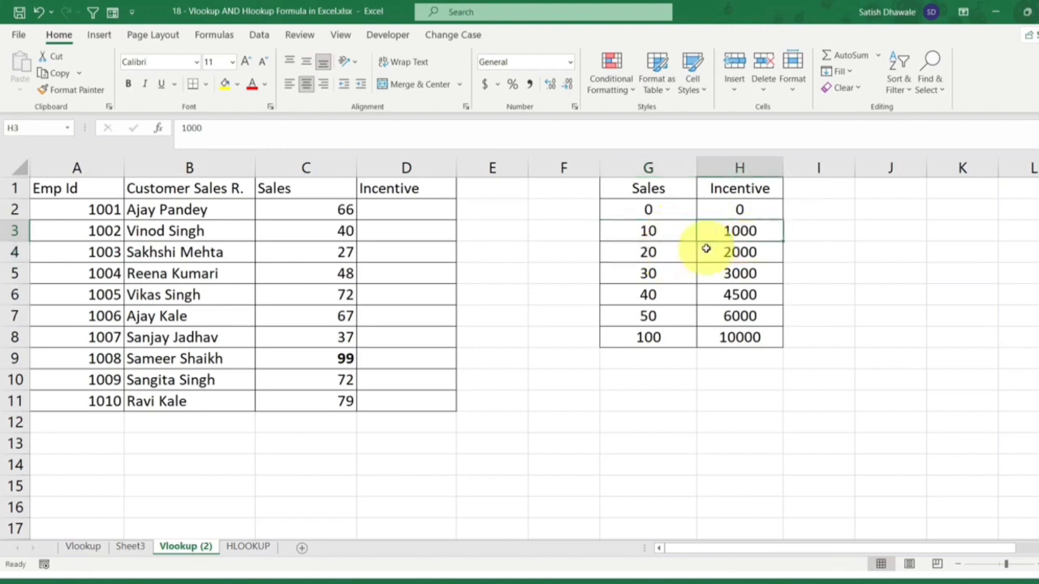
left_click_drag(666, 253, 670, 301)
left_click(738, 255)
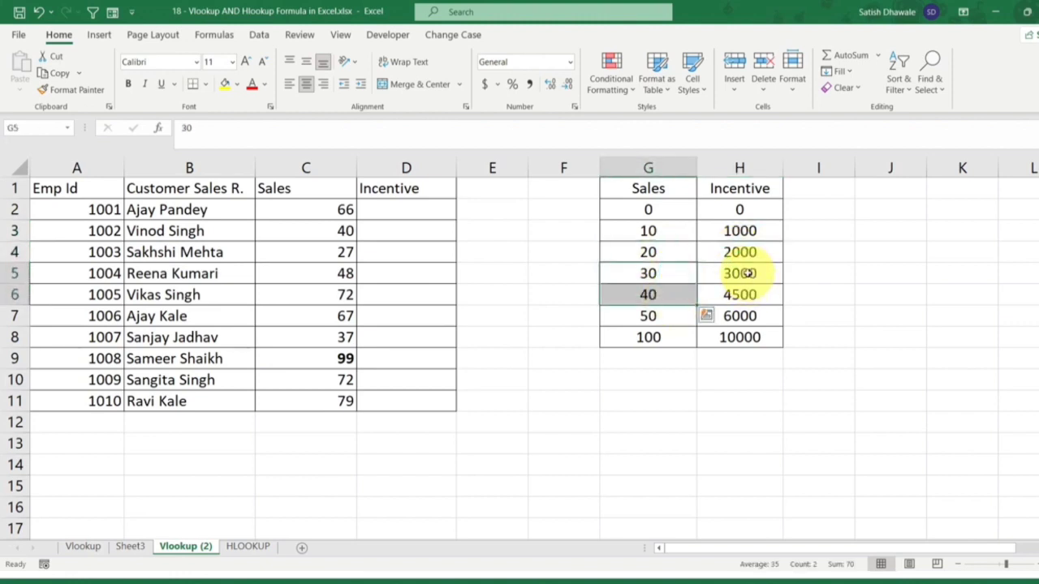
left_click(745, 273)
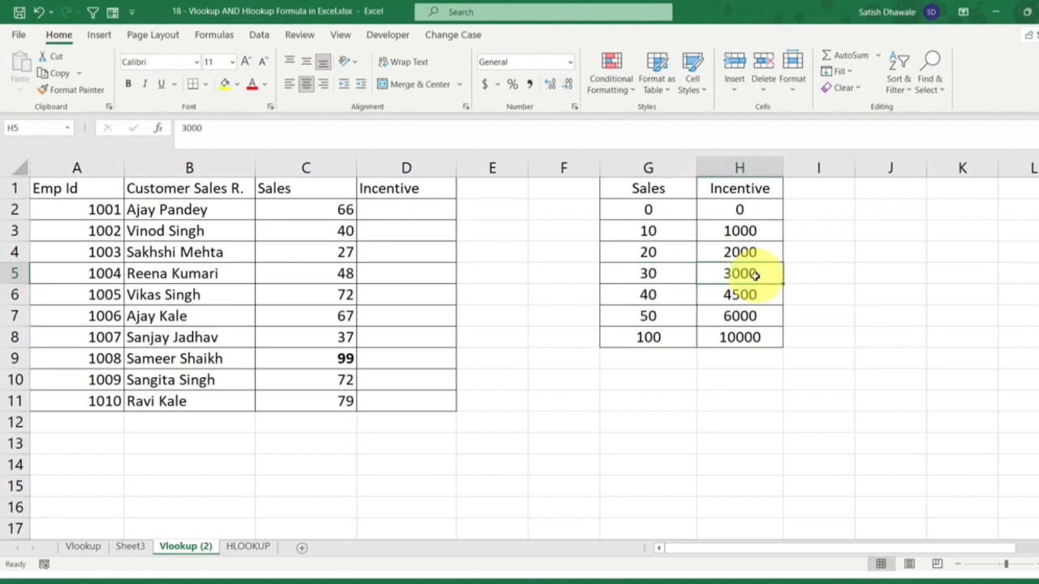
left_click_drag(666, 297, 665, 318)
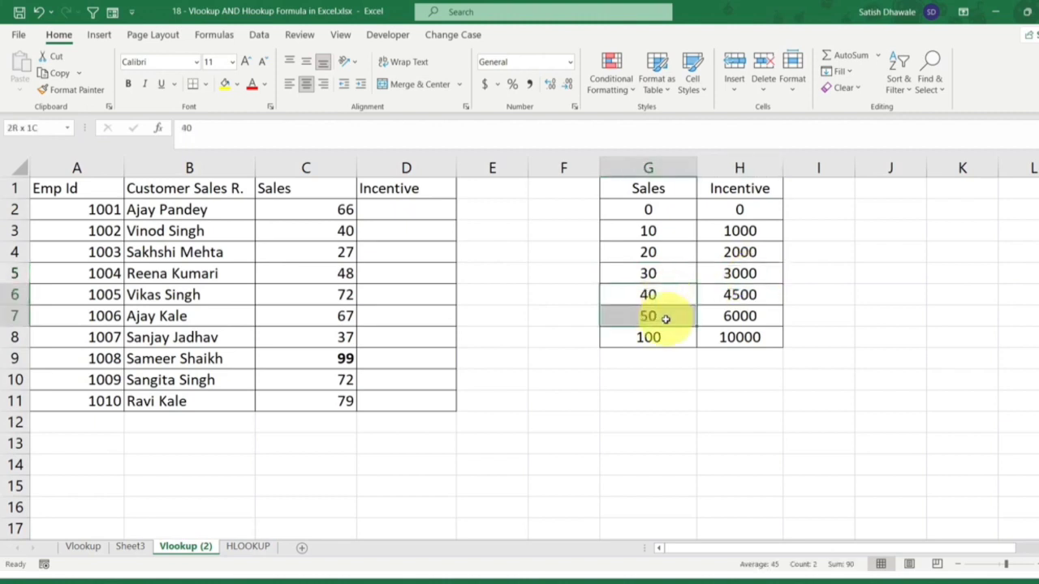
left_click(768, 288)
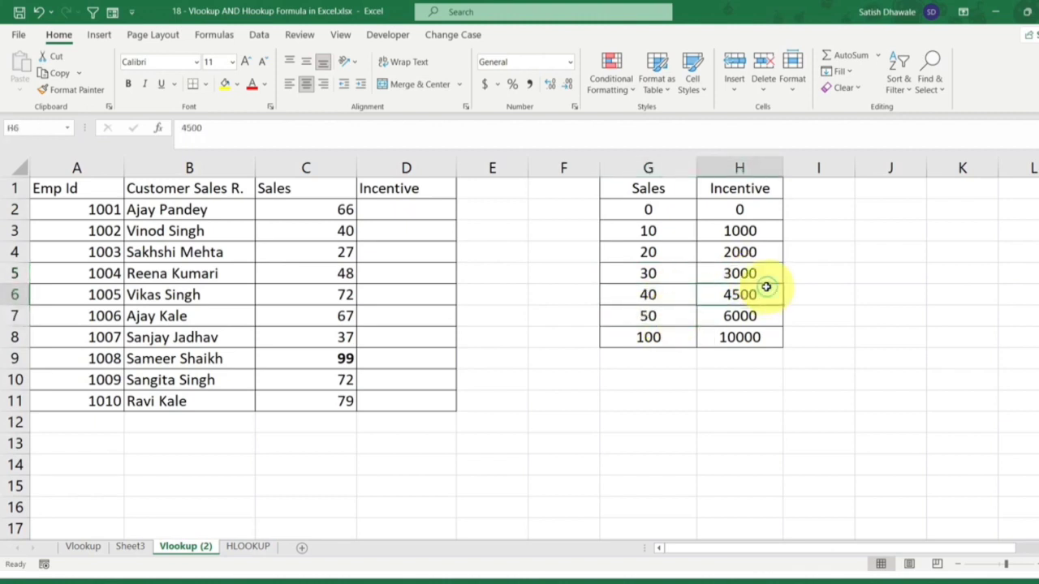
- Examine the 50 to 100 sales range in the slab table and the incentive amounts in H7 and H8
left_click_drag(672, 319, 671, 334)
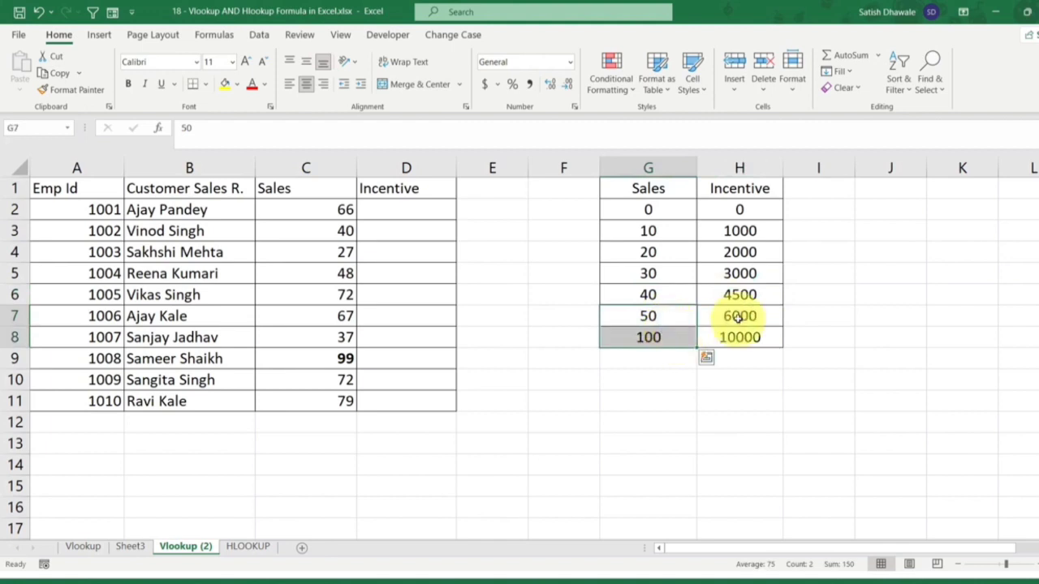
left_click(745, 316)
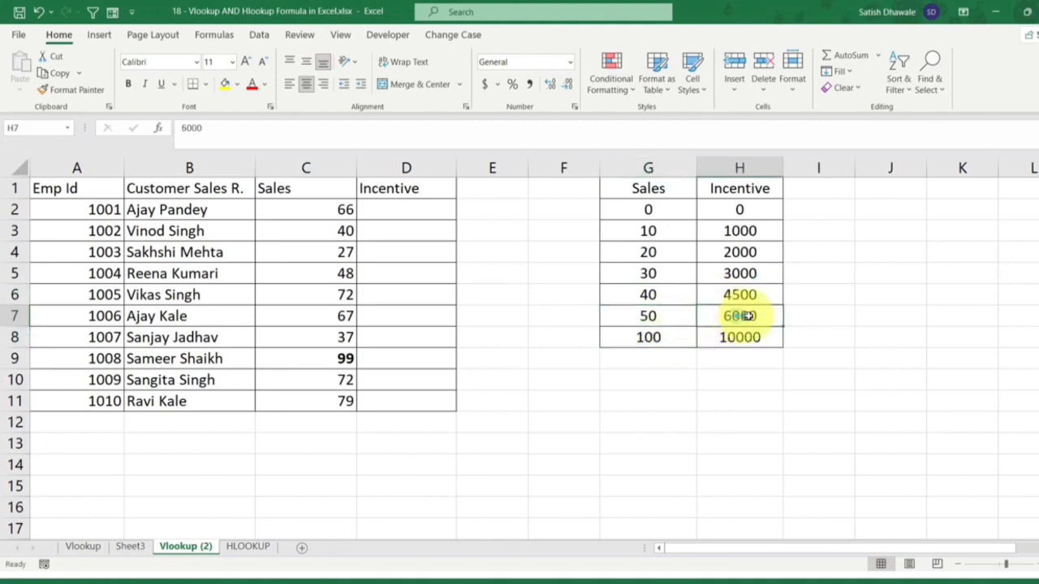
left_click(684, 336)
left_click(740, 338)
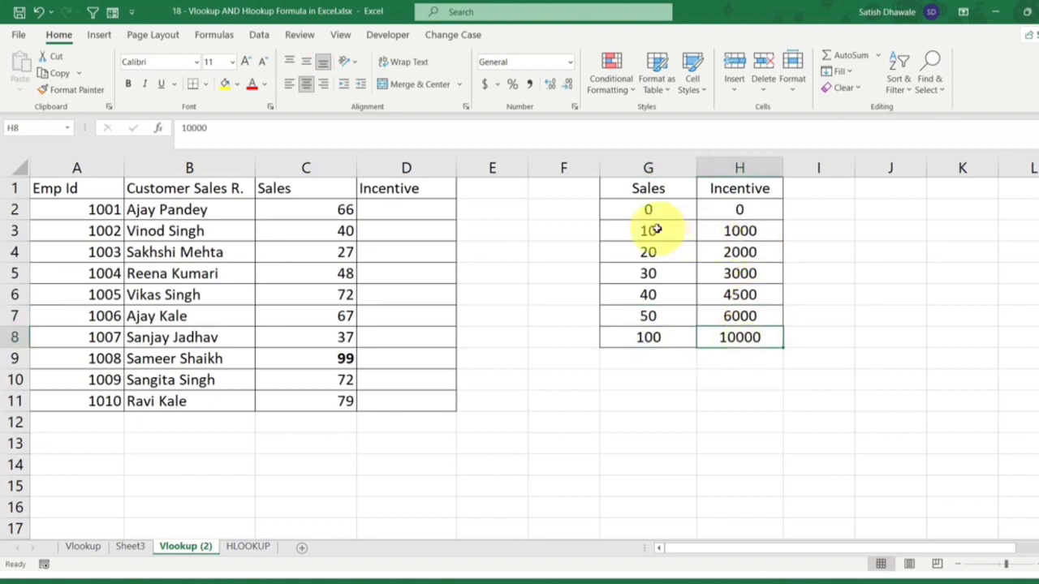
left_click_drag(652, 210, 652, 337)
left_click(652, 336)
left_click(755, 337)
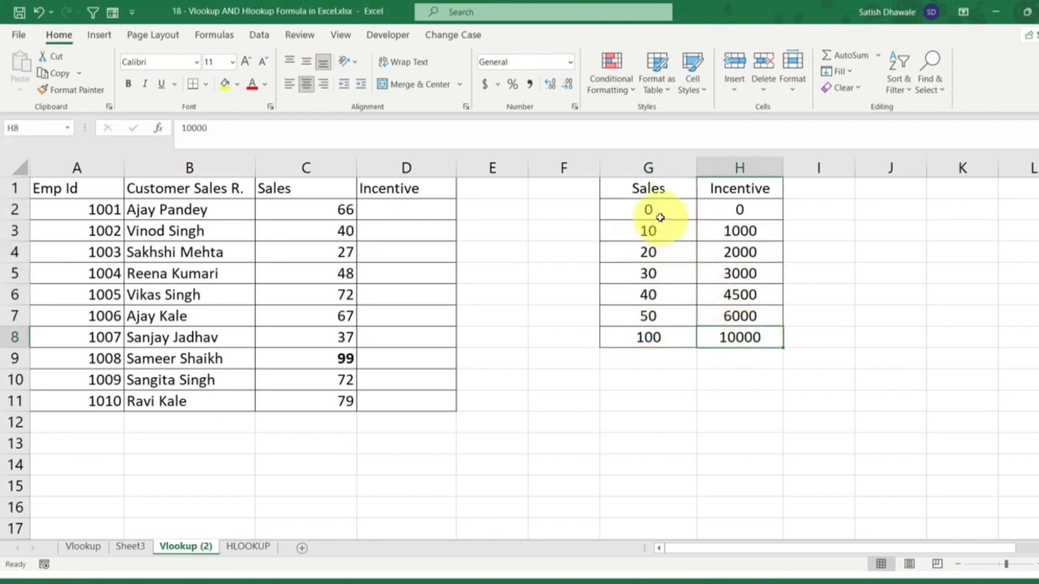
left_click_drag(653, 209, 655, 337)
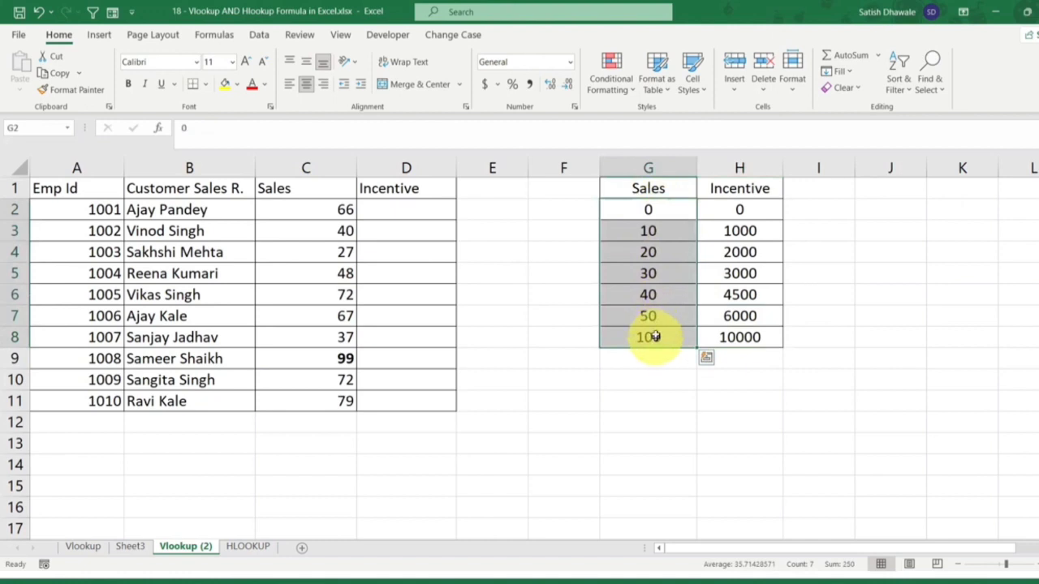
- Examine the order of the slab Sales values in G2:G8 and the whole slab range G2:H8
left_click(669, 210)
left_click(664, 233)
left_click(662, 252)
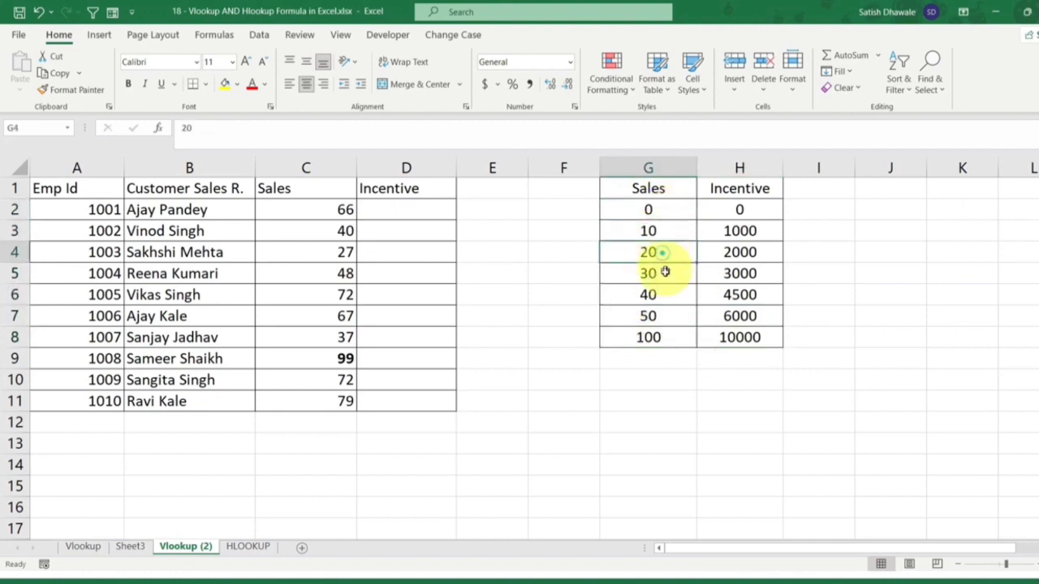
left_click(664, 273)
left_click(666, 294)
left_click(666, 316)
left_click(664, 331)
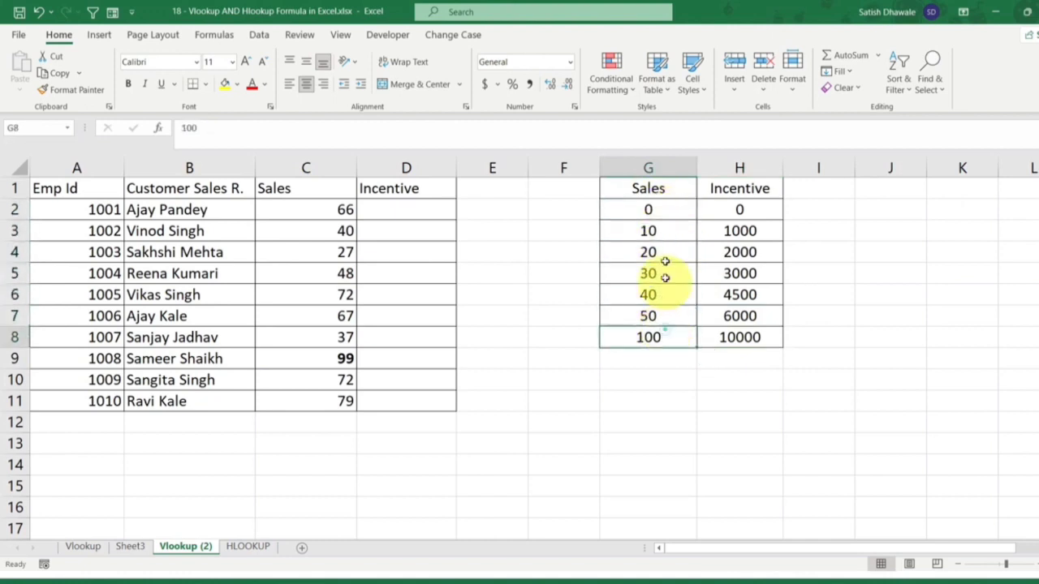
left_click_drag(668, 216, 649, 333)
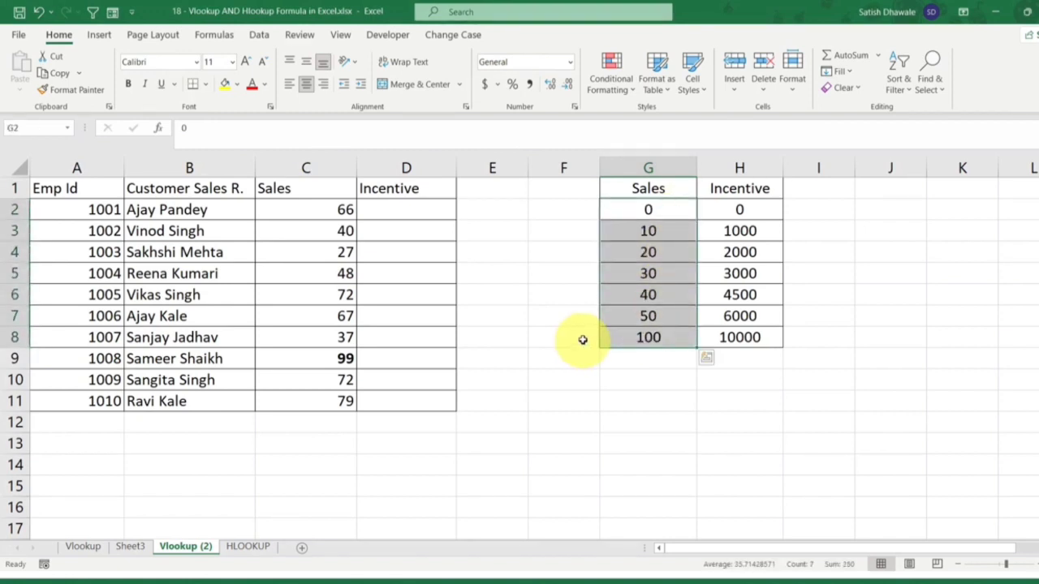
left_click_drag(647, 210, 706, 337)
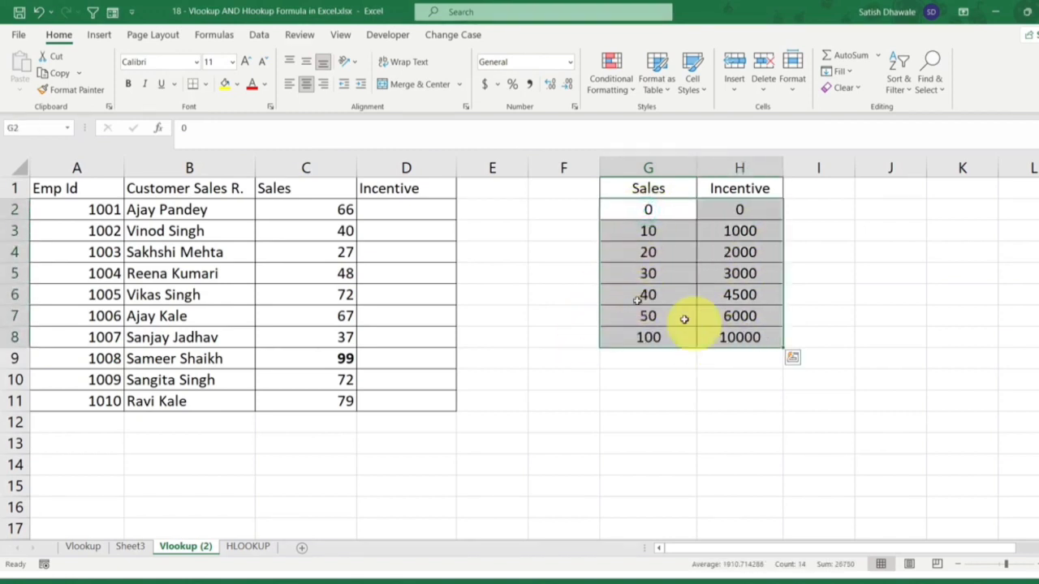
- Compare the Emp Ids in A2:A11 on the Vlookup sheet with the slab Sales values in G2:G8 on Vlookup (2)
left_click(83, 548)
left_click_drag(84, 209, 88, 399)
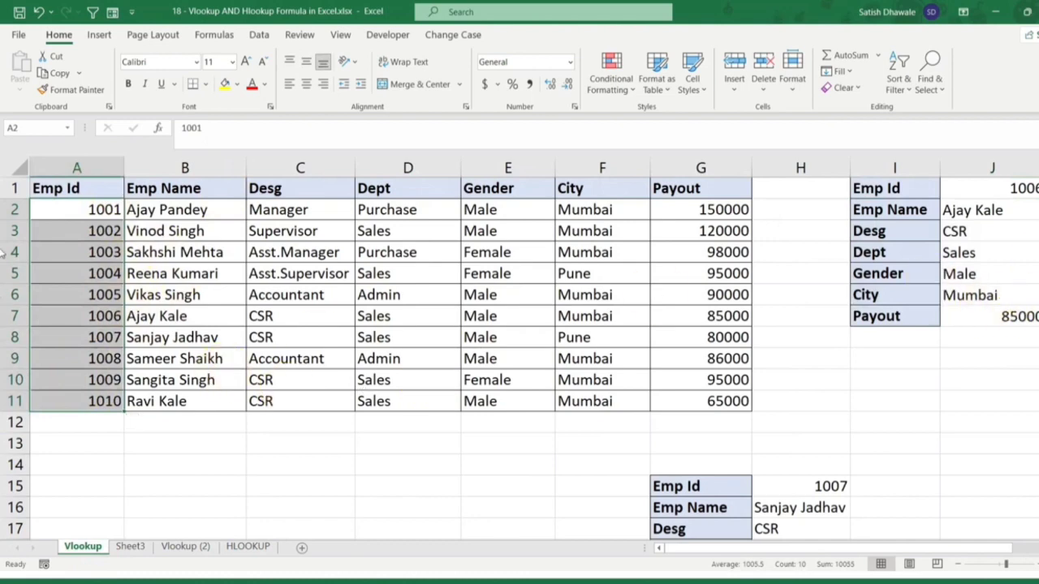
left_click(204, 545)
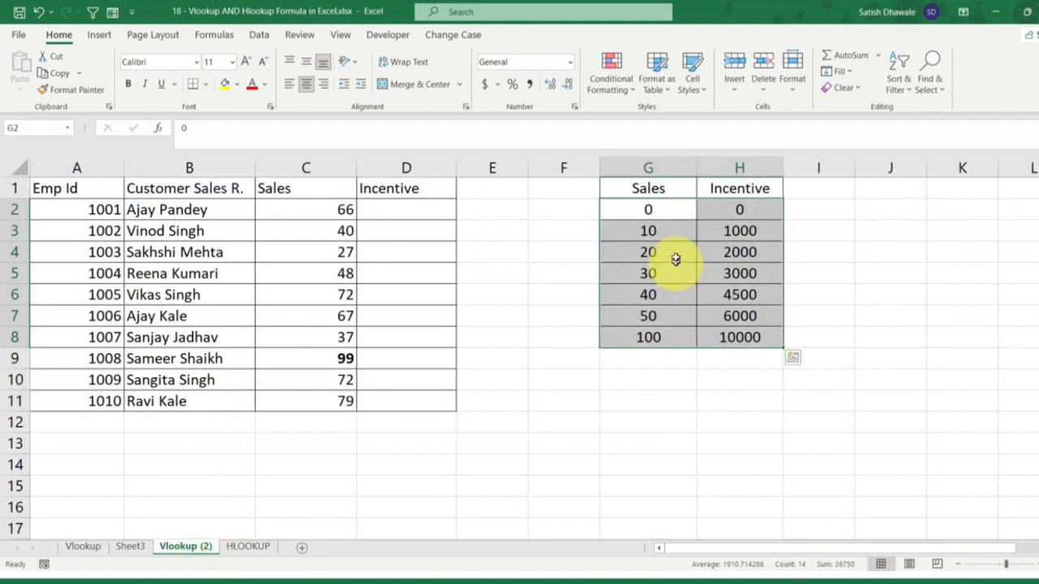
left_click_drag(673, 208, 649, 336)
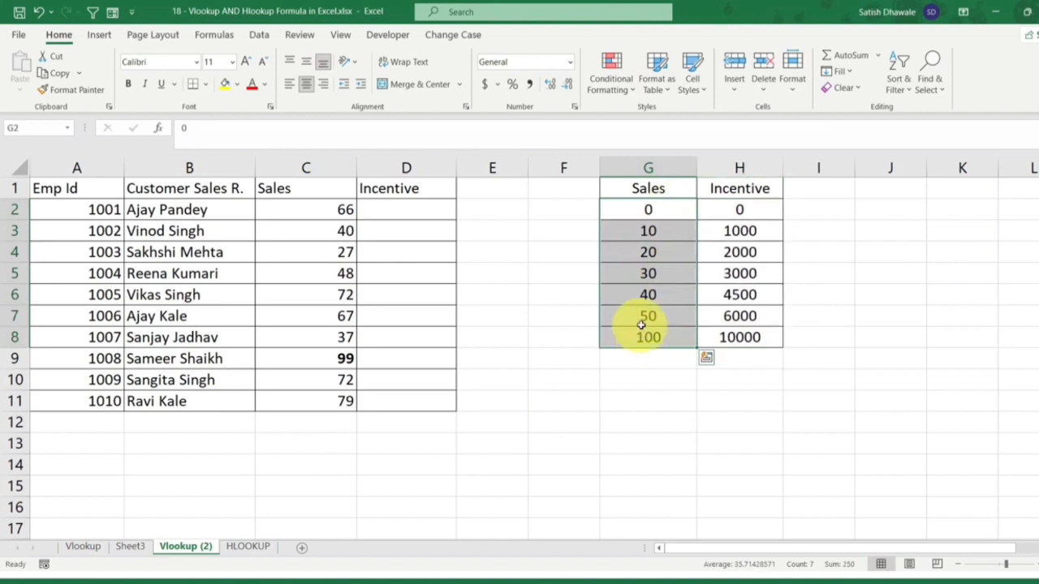
- Compare the first employee's sales in C2 with the slab Sales values to find which range in G2:G8 covers it
left_click_drag(390, 197, 392, 401)
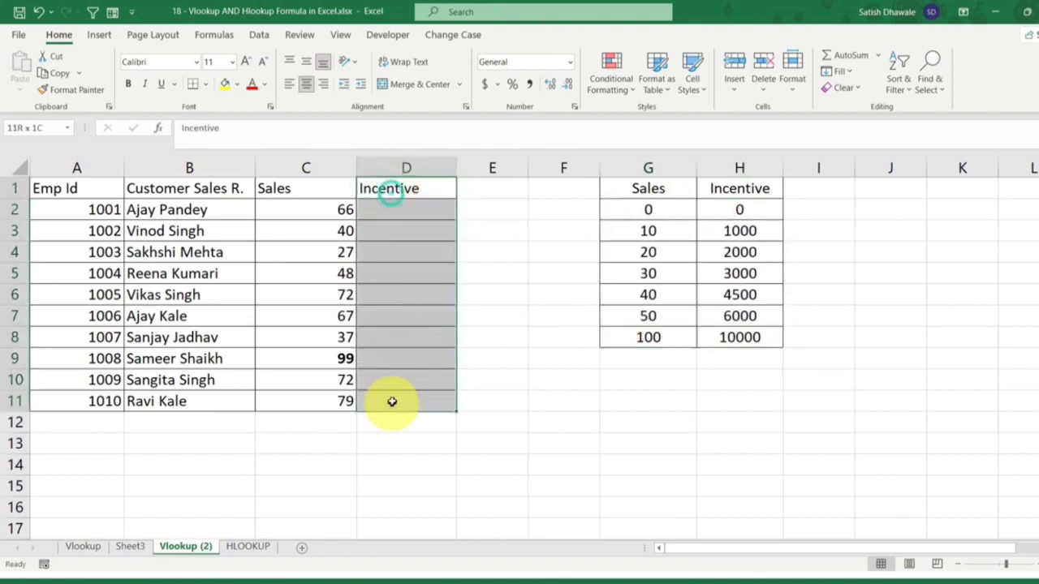
left_click_drag(327, 229, 325, 399)
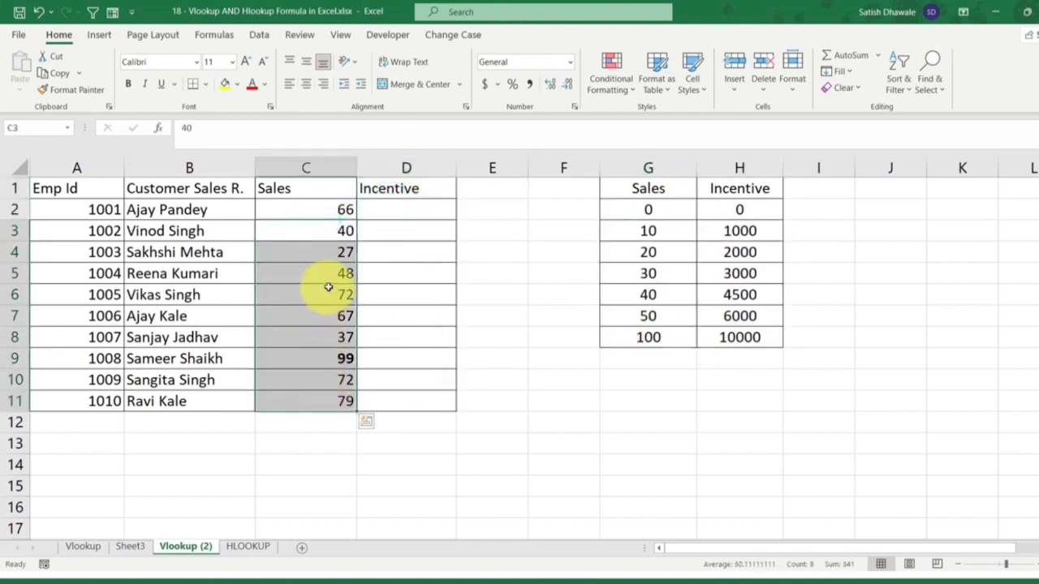
left_click(334, 210)
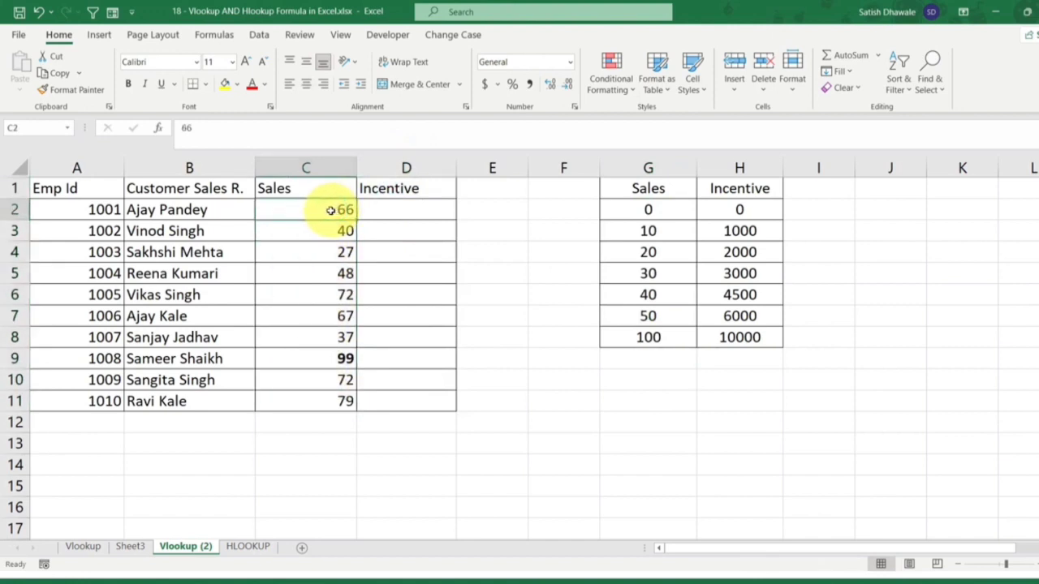
left_click_drag(664, 211, 642, 323)
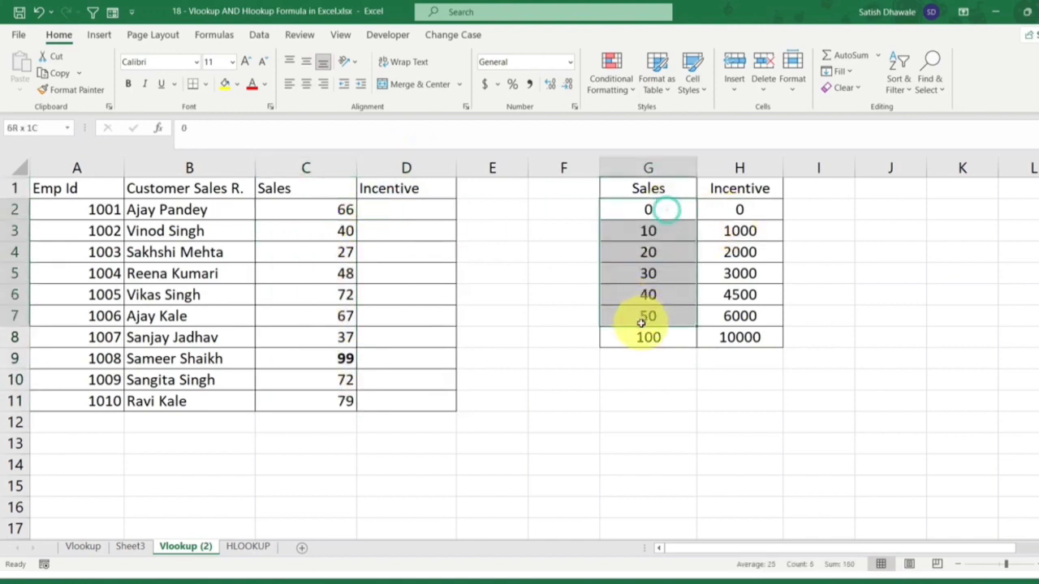
left_click(341, 214)
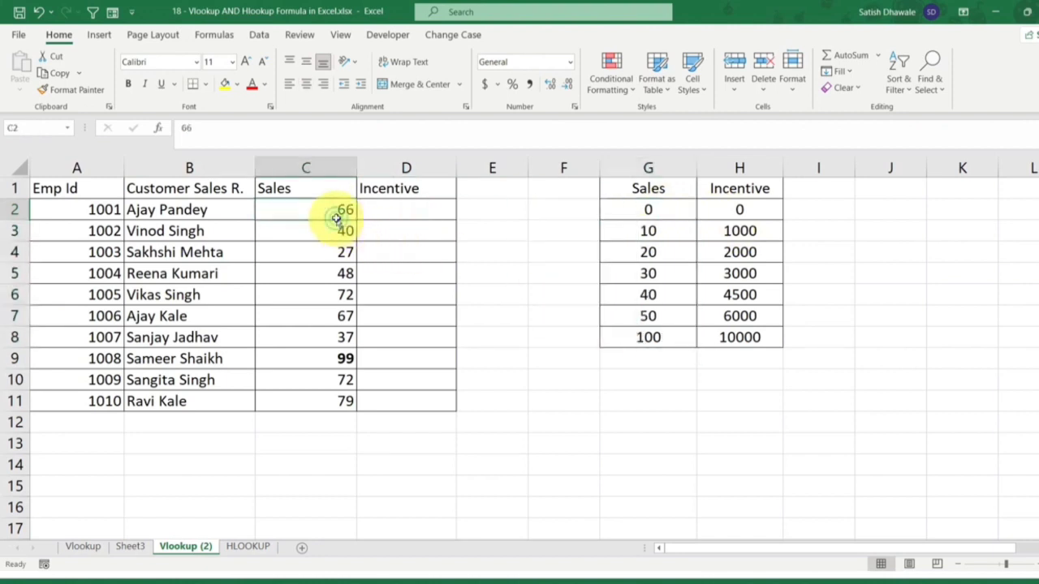
left_click_drag(642, 211, 637, 338)
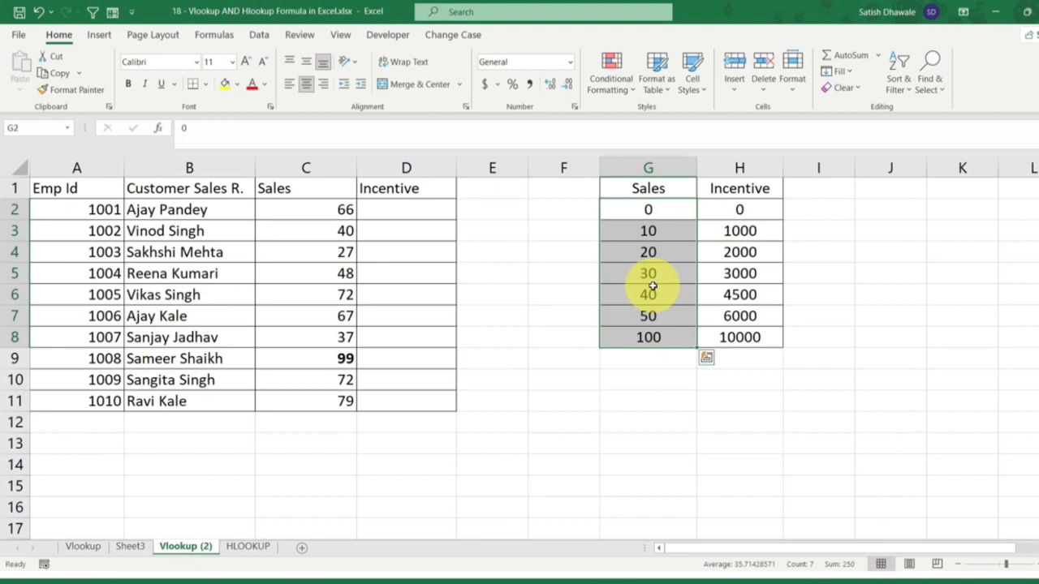
left_click_drag(654, 313, 690, 374)
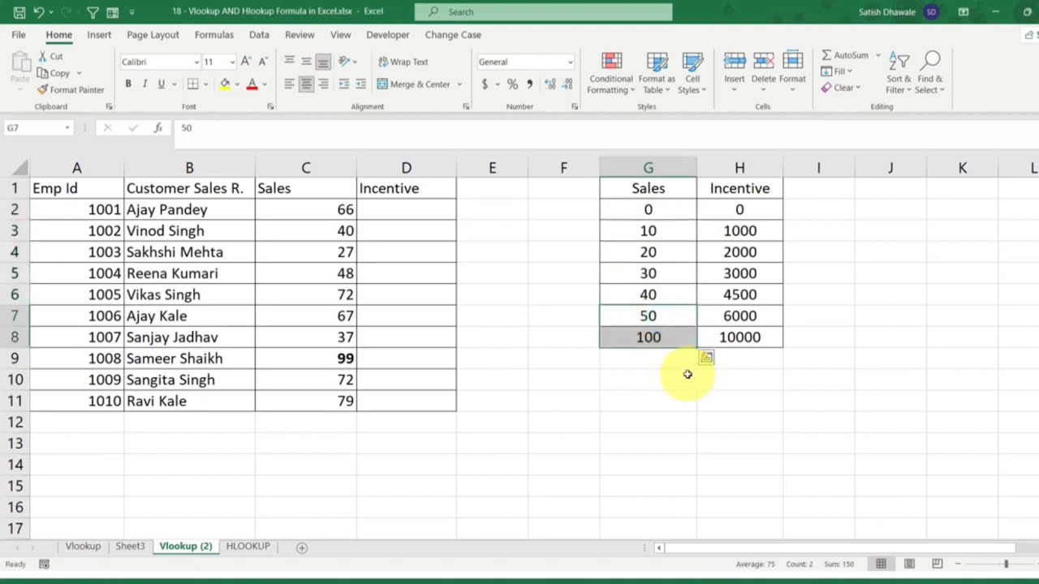
- Compare the sales in C4 with the 20 to 30 slab range and its incentive in H4
left_click(336, 234)
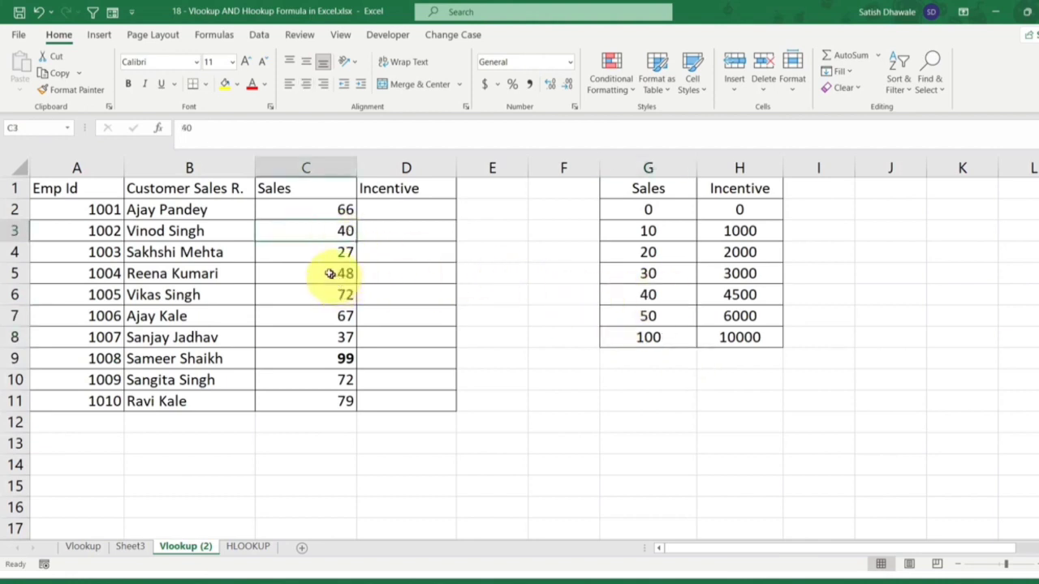
left_click(325, 253)
left_click_drag(649, 209, 633, 348)
left_click_drag(672, 253, 665, 274)
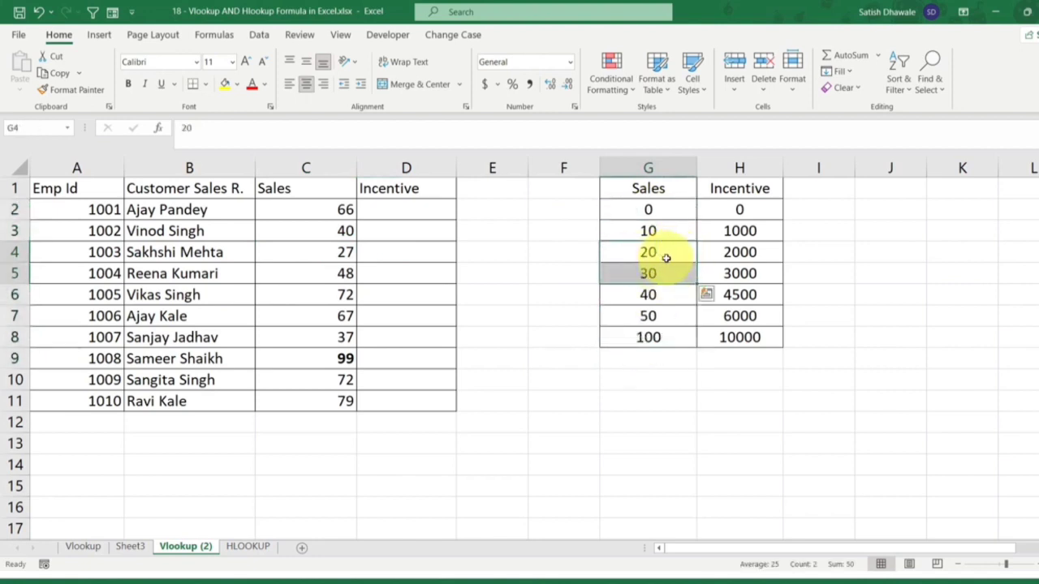
left_click(739, 253)
left_click_drag(647, 252, 646, 276)
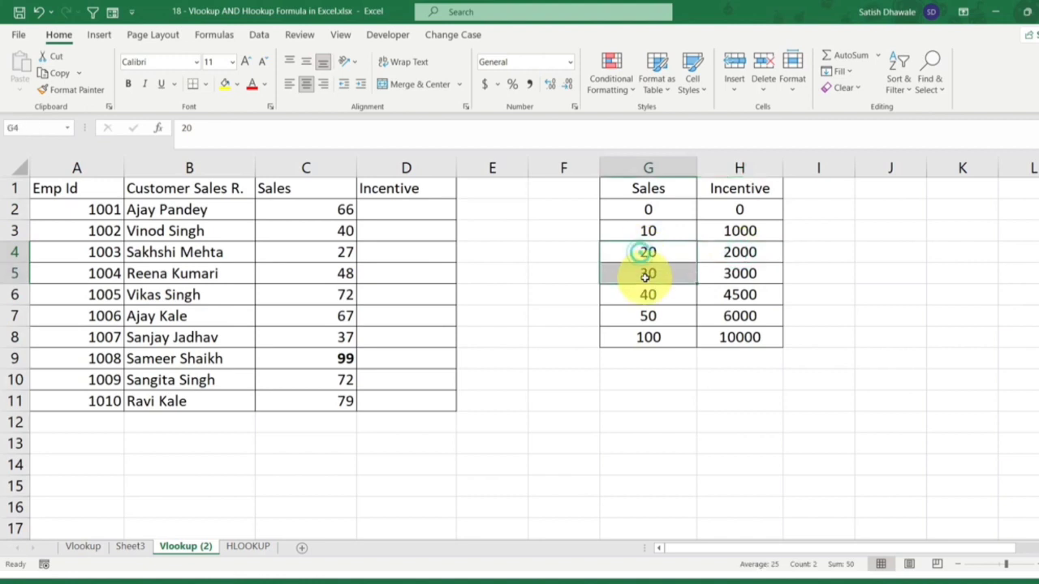
left_click(731, 253)
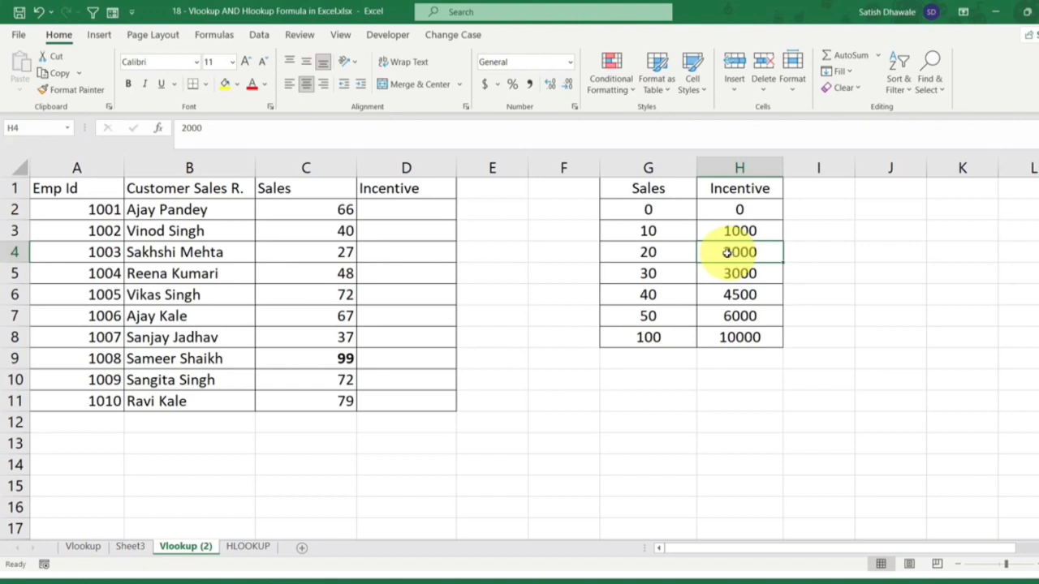
left_click_drag(667, 210, 665, 337)
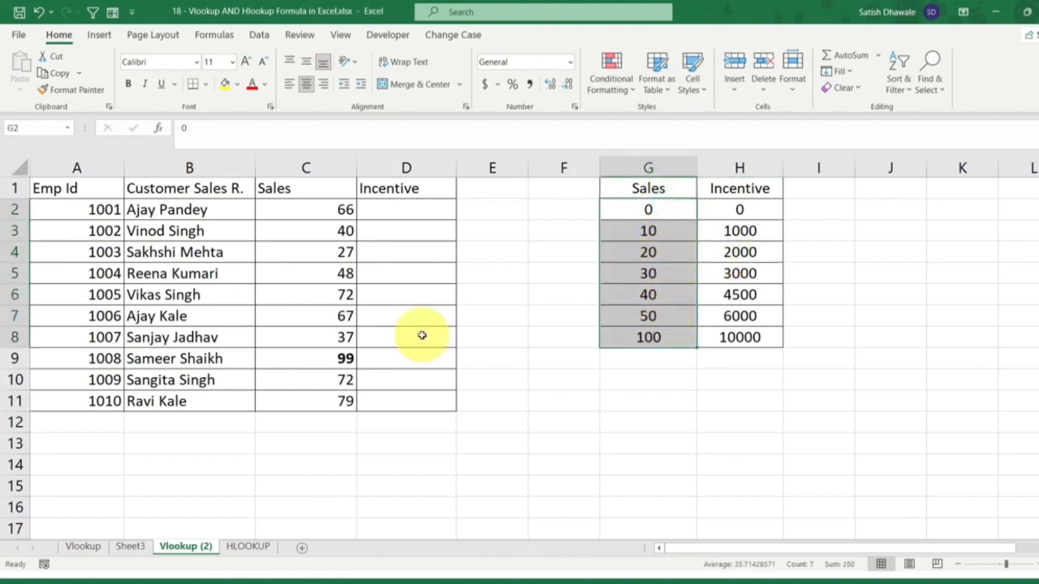
- Start a VLOOKUP formula in D2 with C2 as lookup value, $G$1:$H$8 as table array and 2 as column index
left_click(411, 212)
type("=vl")
key("Tab")
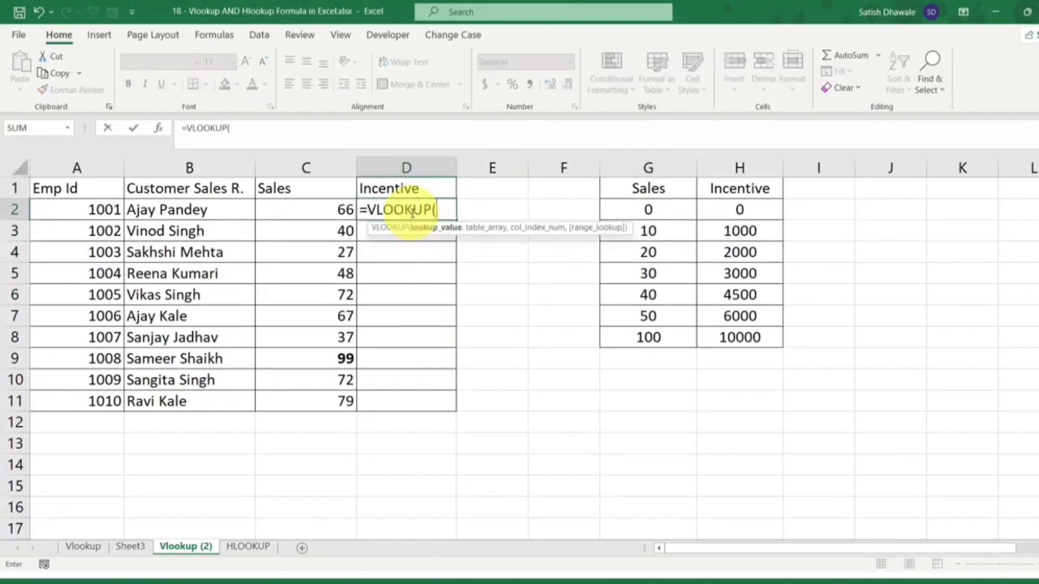
left_click(334, 209)
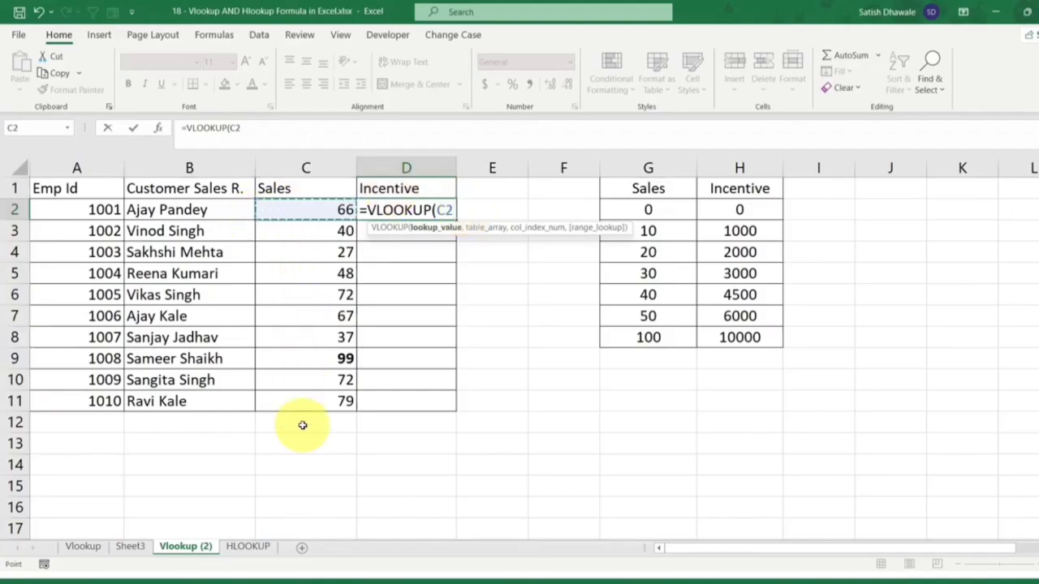
type(",")
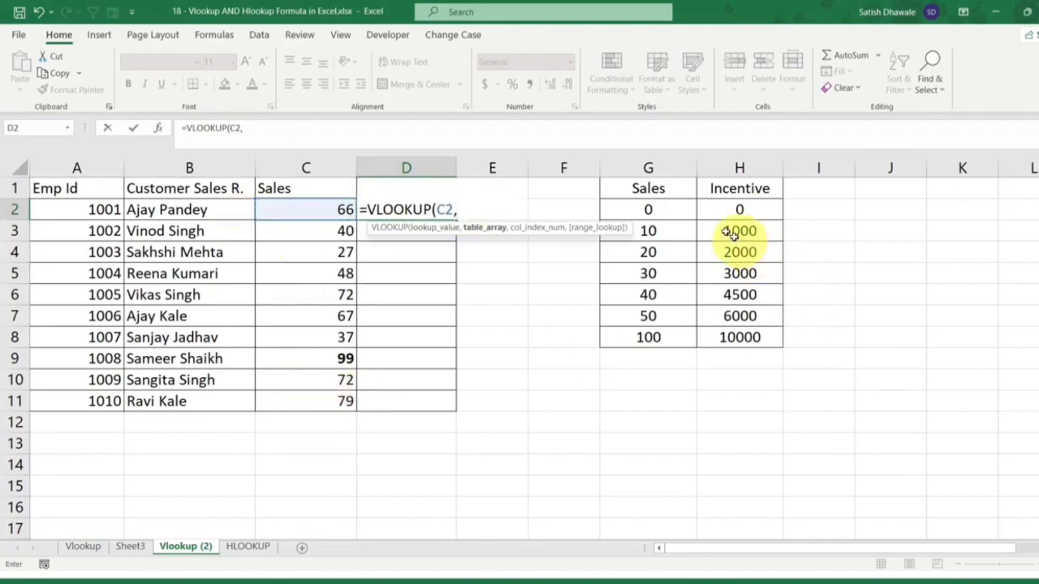
left_click_drag(668, 189, 734, 328)
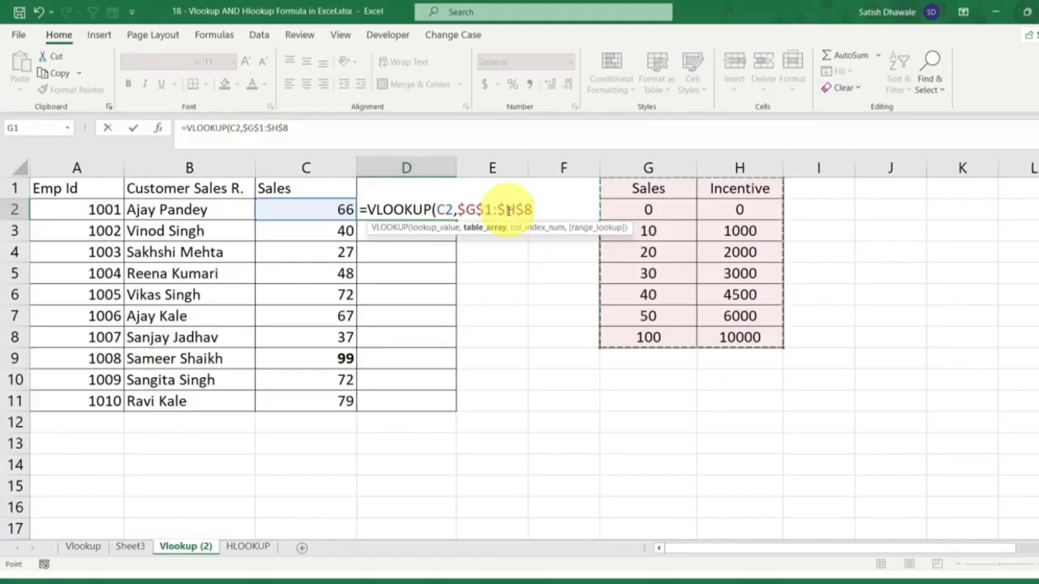
type(",2,")
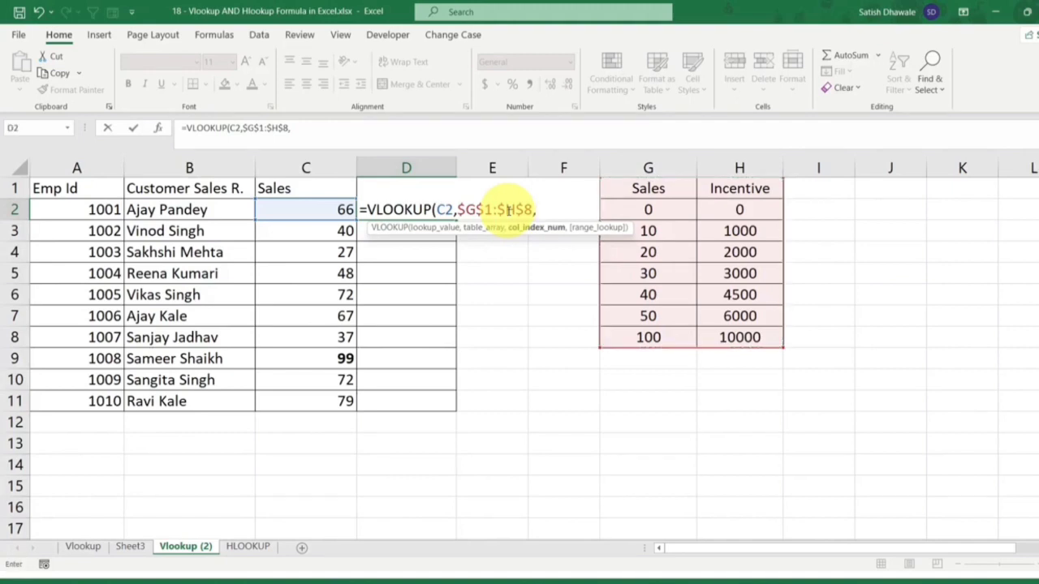
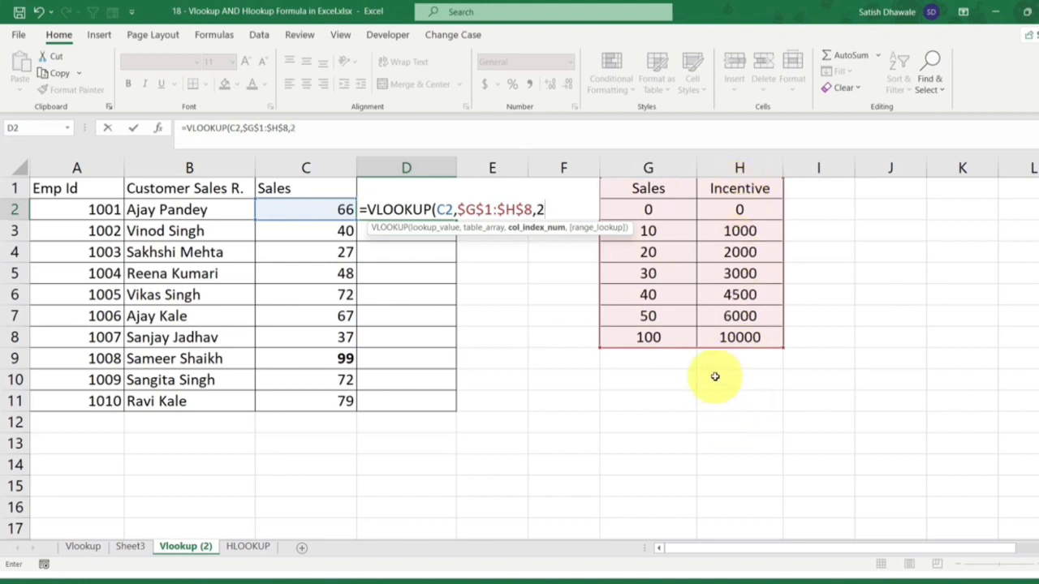
- Examine the TRUE and FALSE match options of the range_lookup argument, leaving the D2 formula ending at column index 2
type(",")
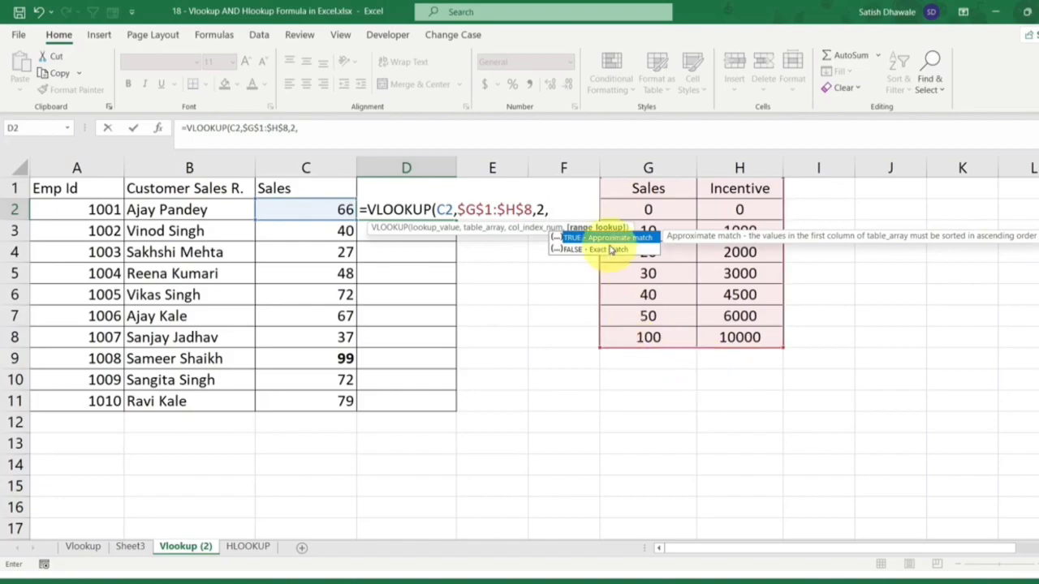
key("Escape")
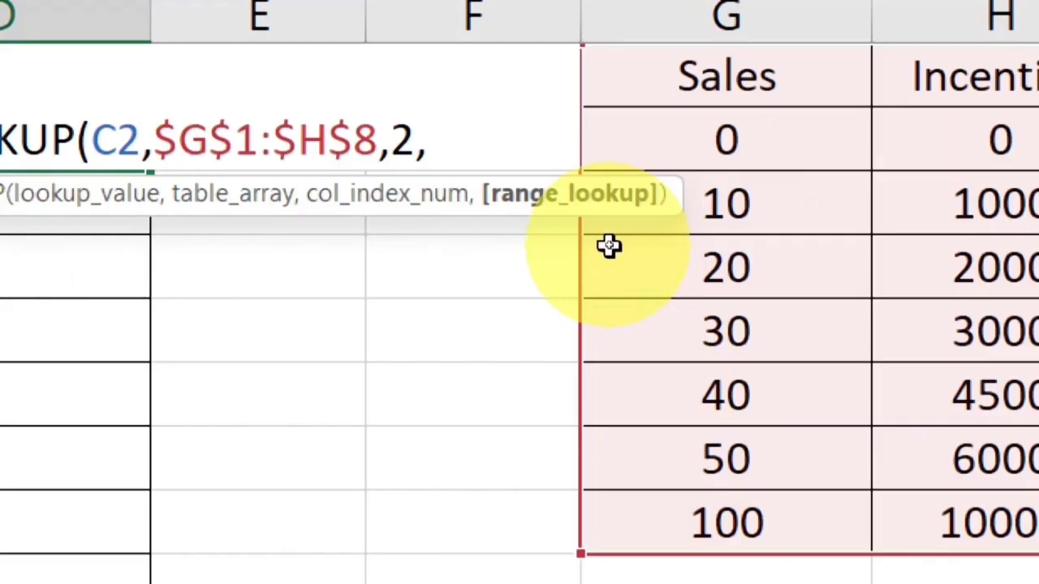
key("BackSpace")
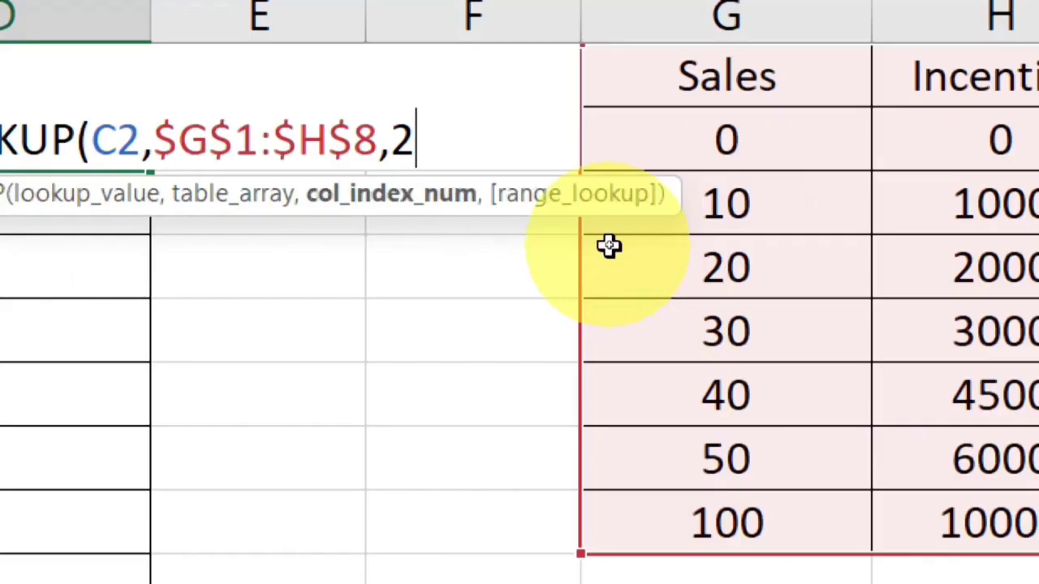
type(",")
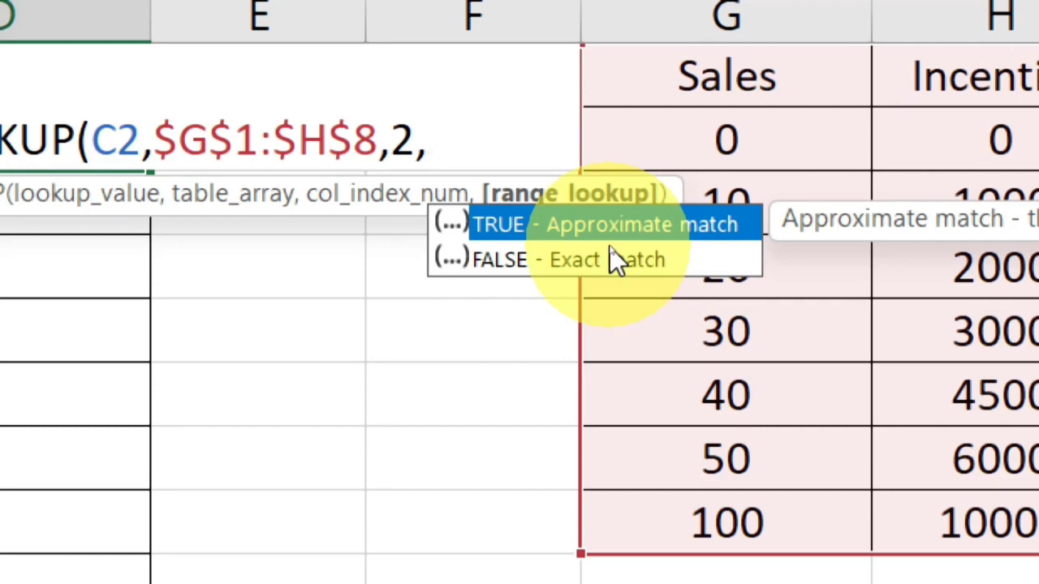
key("BackSpace")
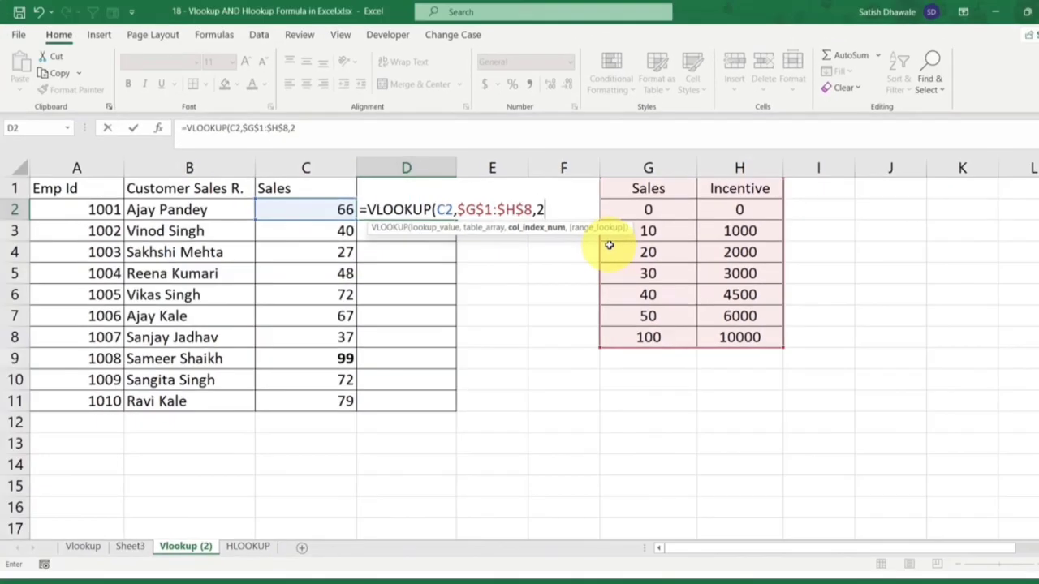
- Try an exact match in the D2 VLOOKUP formula by adding 0 as its range_lookup argument
key("Return")
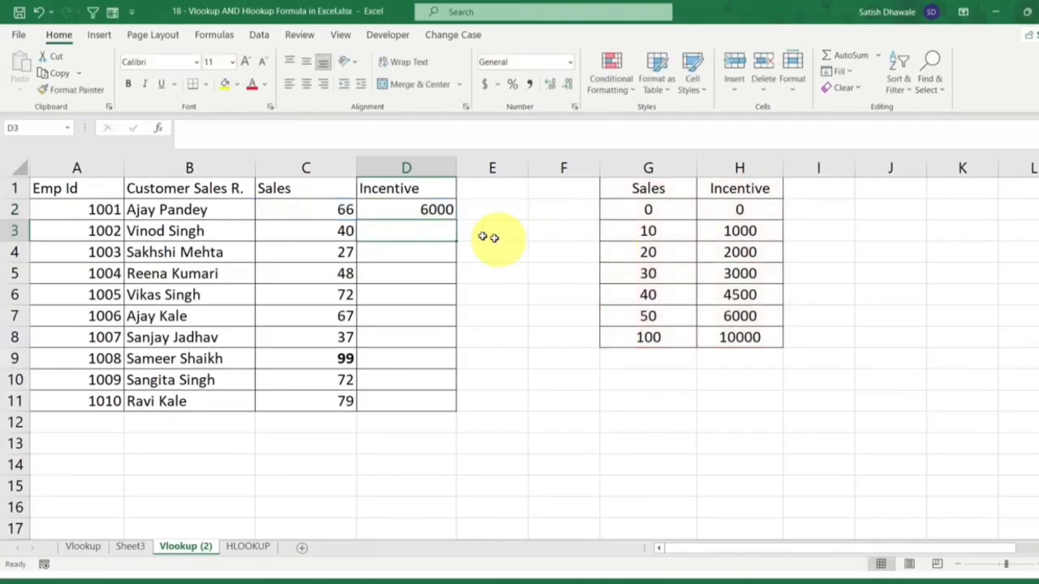
left_click(438, 209)
double_click(439, 210)
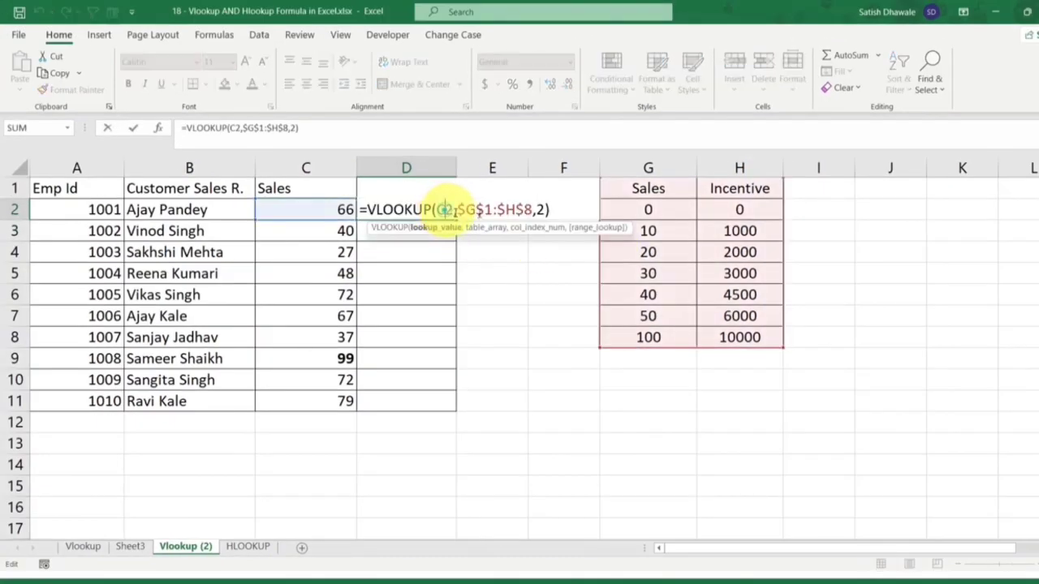
type(",0")
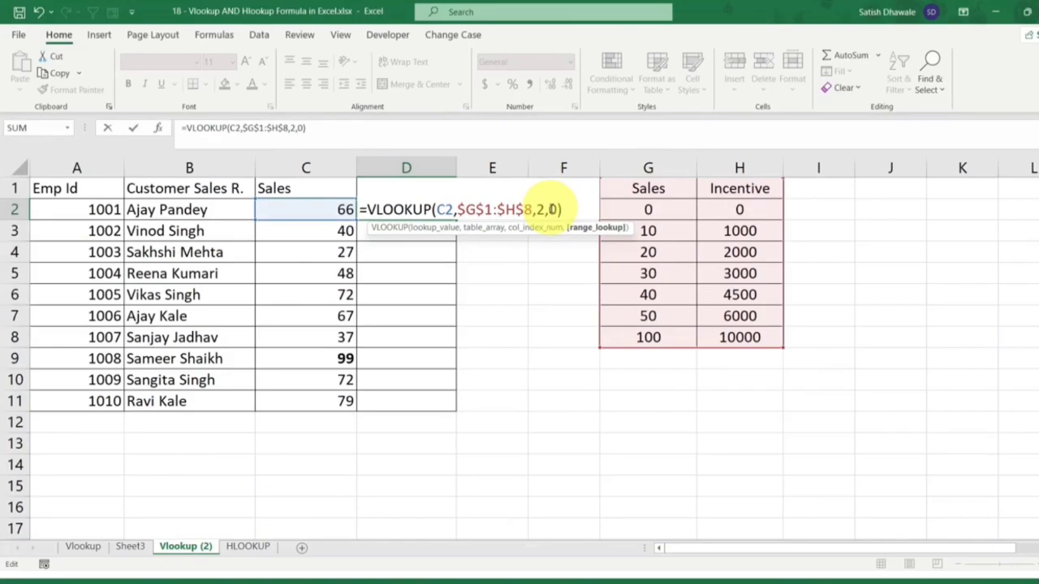
key("Return")
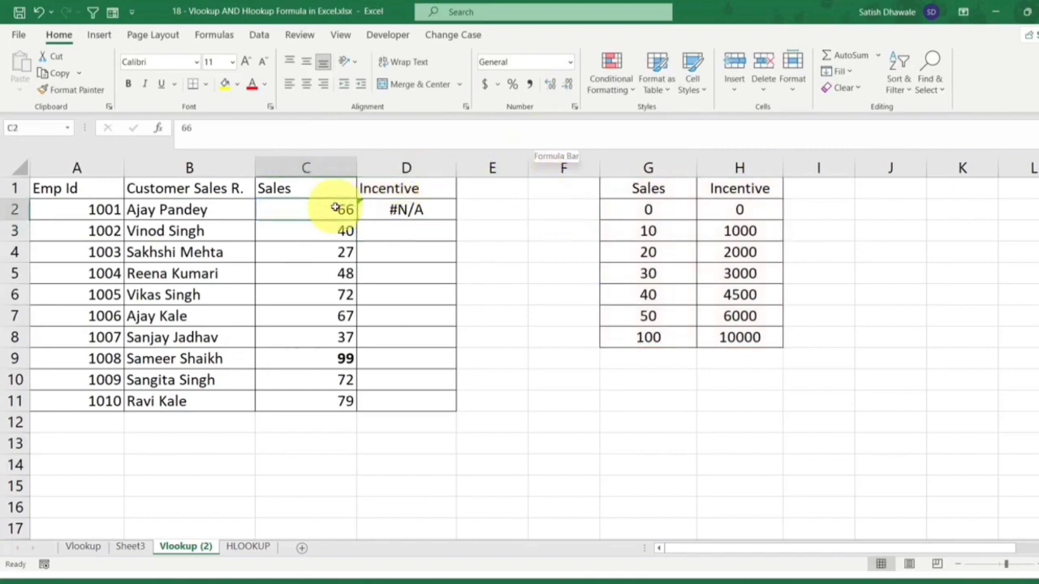
left_click_drag(659, 212, 653, 349)
- Set the range_lookup argument of the D2 VLOOKUP formula to 1 and fill the formula down to D11
double_click(430, 211)
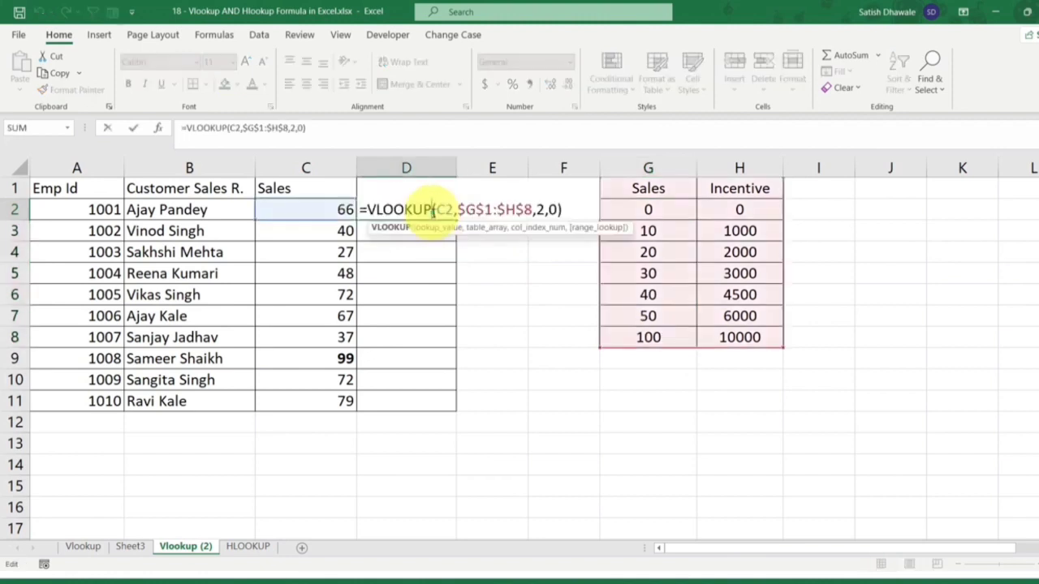
left_click(549, 209)
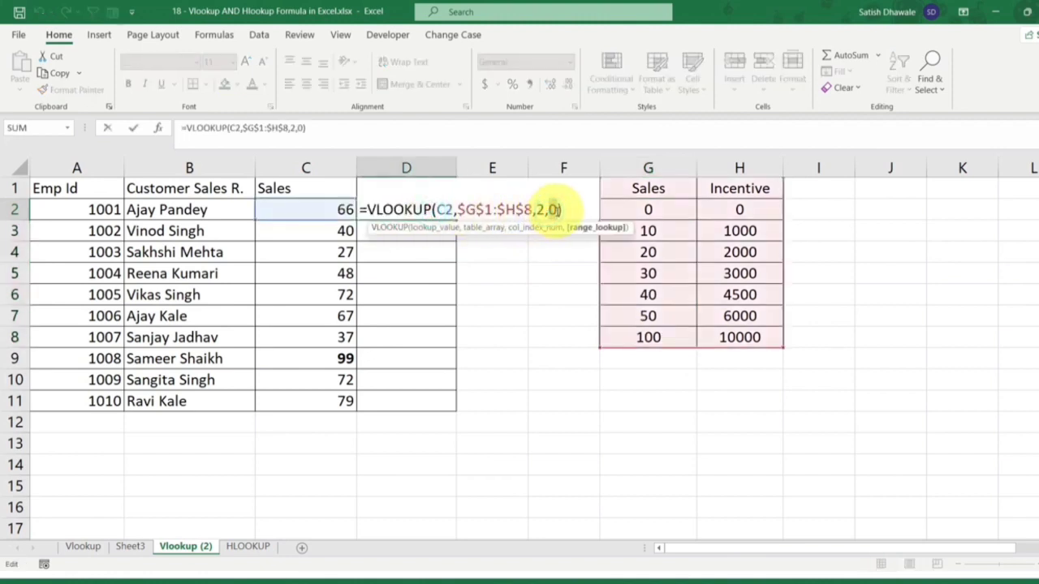
key("BackSpace")
type("1")
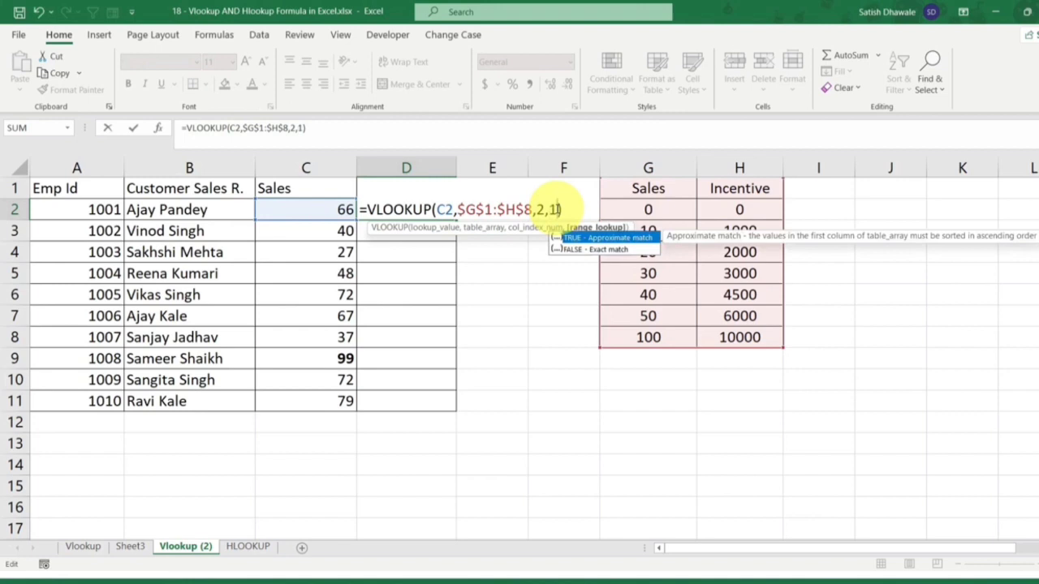
key("Return")
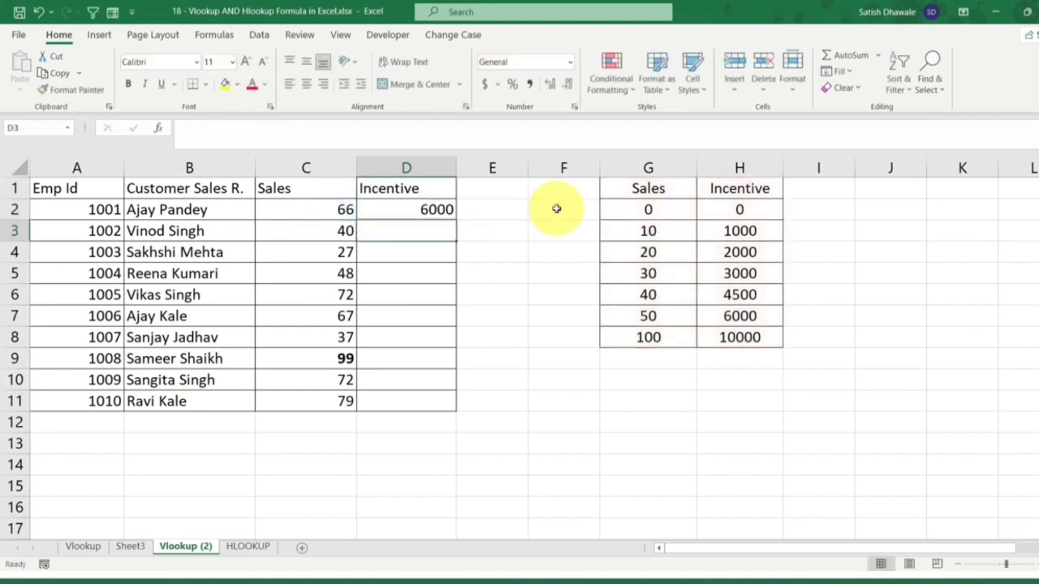
left_click(439, 210)
left_click_drag(457, 221, 456, 403)
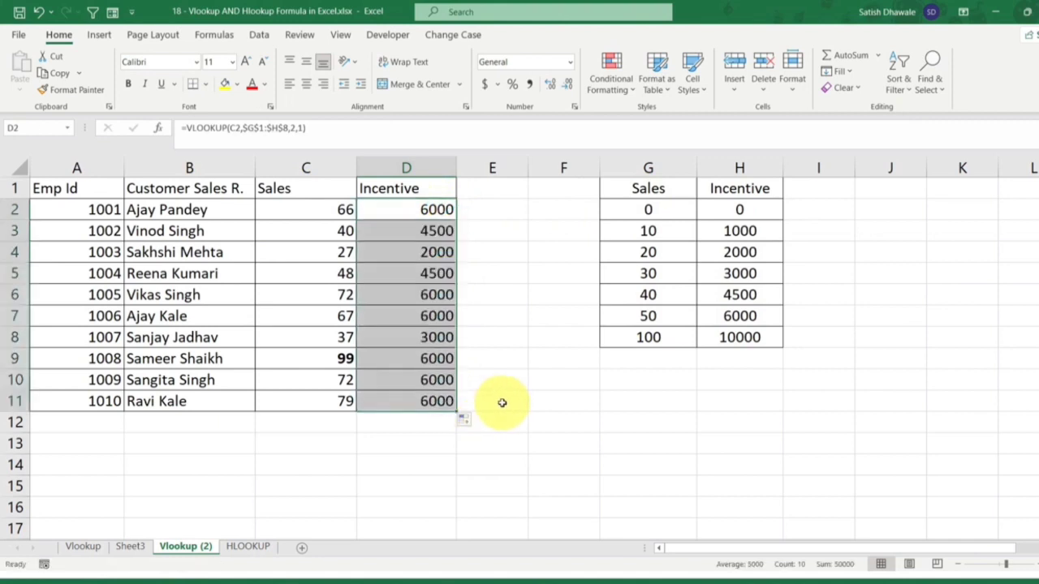
- Compare the sales and incentives in rows 4 to 6 with the matching ranges of the slab table in G1:H8
left_click(337, 252)
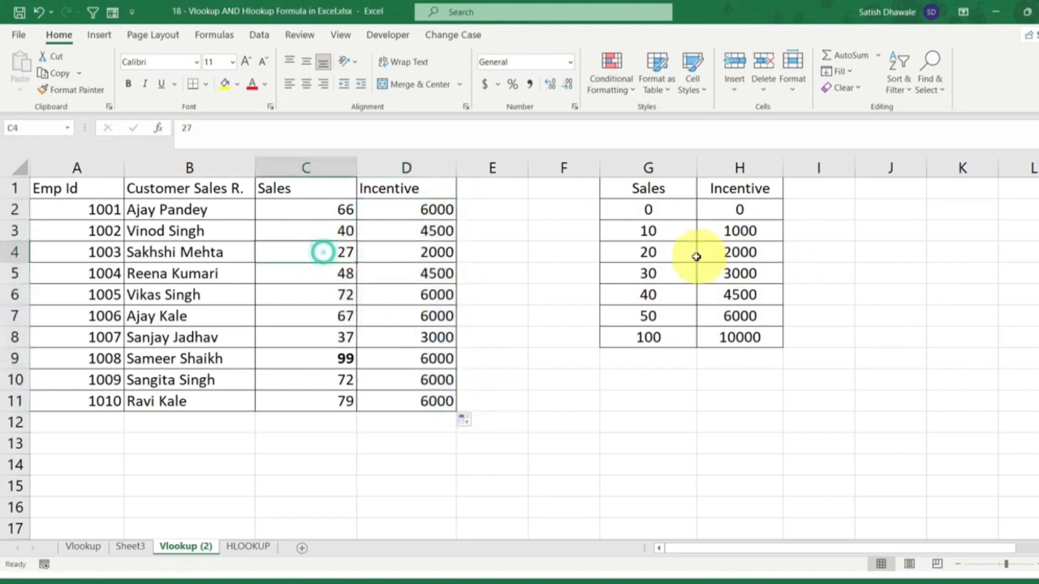
left_click_drag(661, 253, 672, 273)
left_click(734, 253)
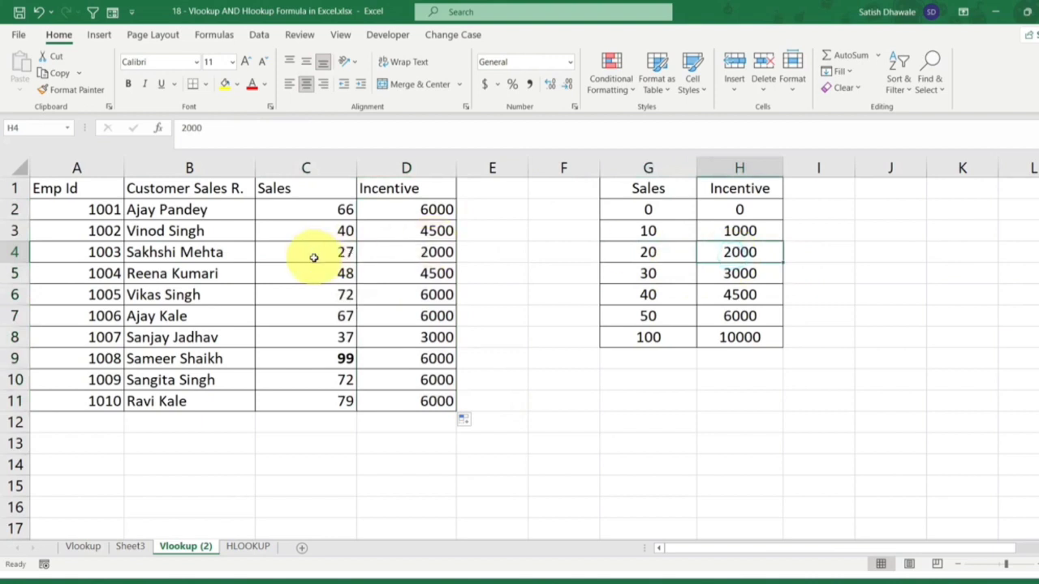
left_click_drag(316, 252, 430, 255)
left_click_drag(341, 274, 430, 274)
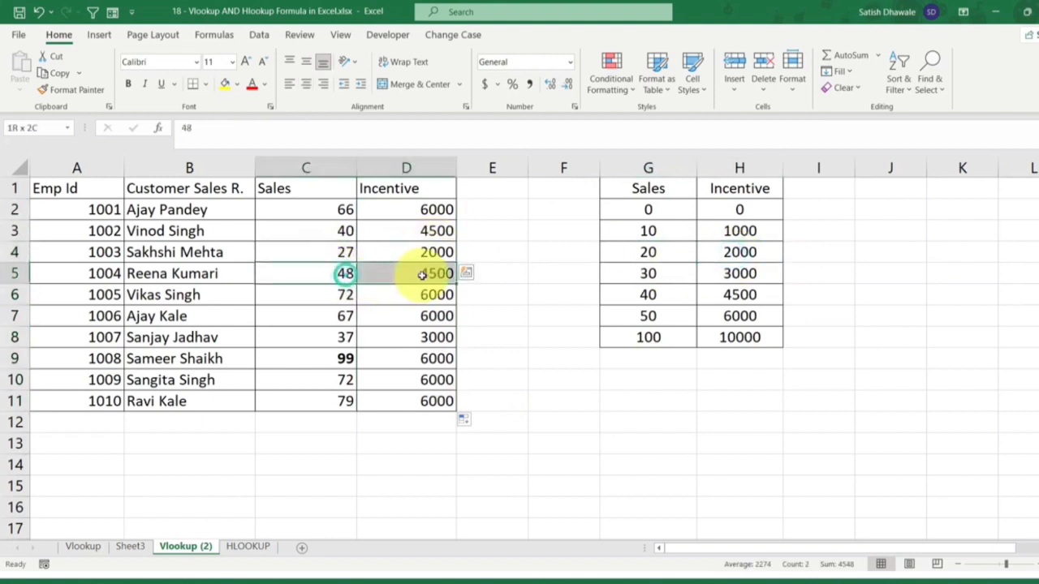
left_click_drag(672, 297, 671, 325)
left_click(737, 297)
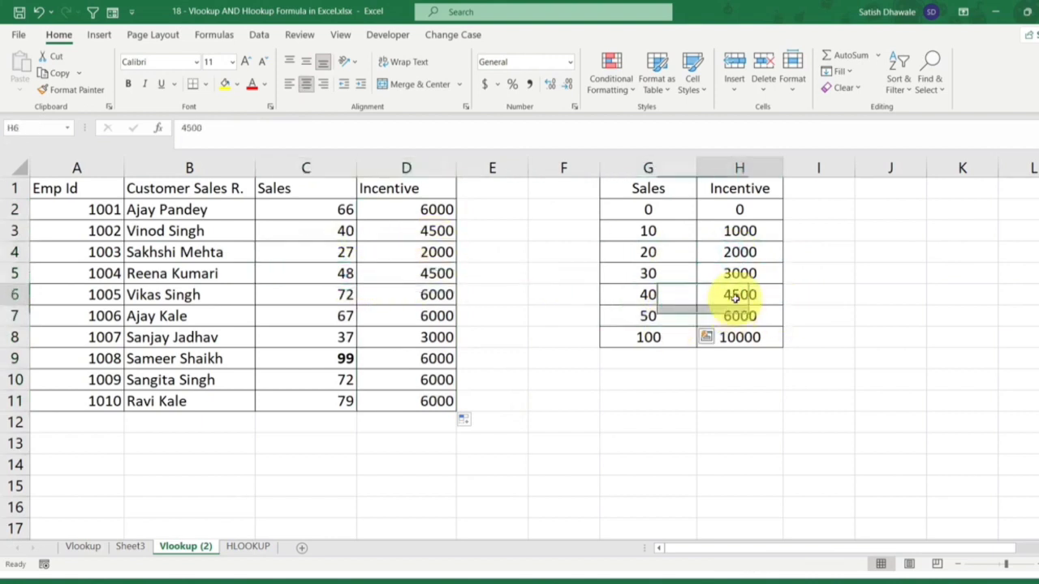
left_click(396, 275)
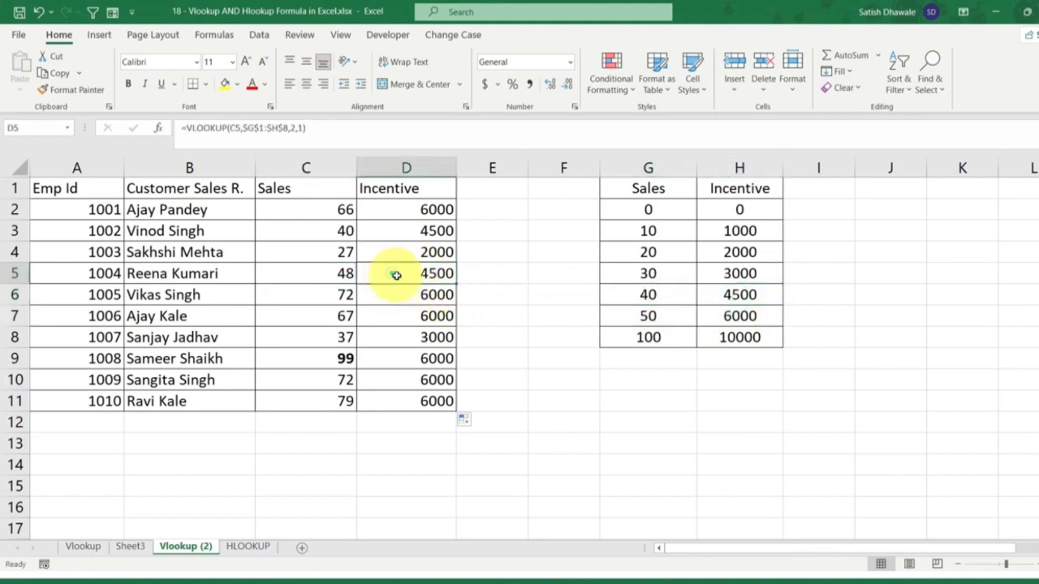
left_click(342, 295)
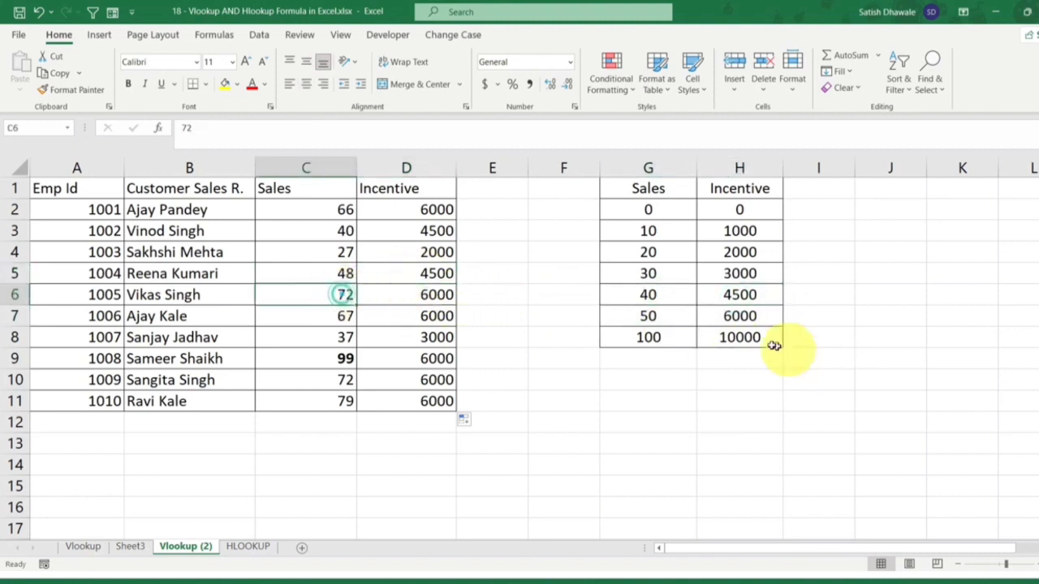
left_click_drag(665, 319, 666, 333)
left_click(735, 317)
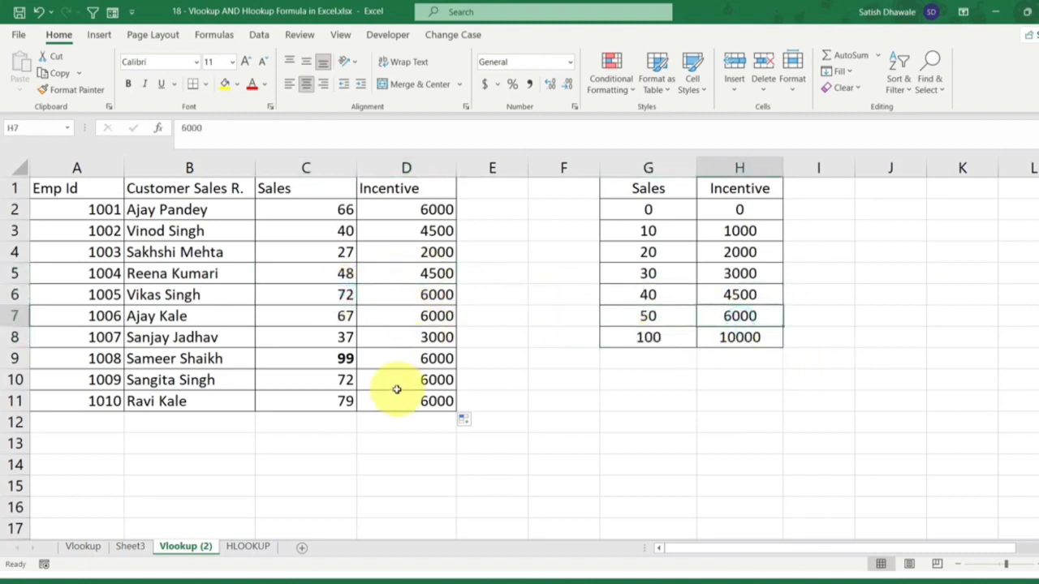
- Set the sales value in C9 to 100 and open the D2 formula for inspection
left_click(345, 358)
type("10")
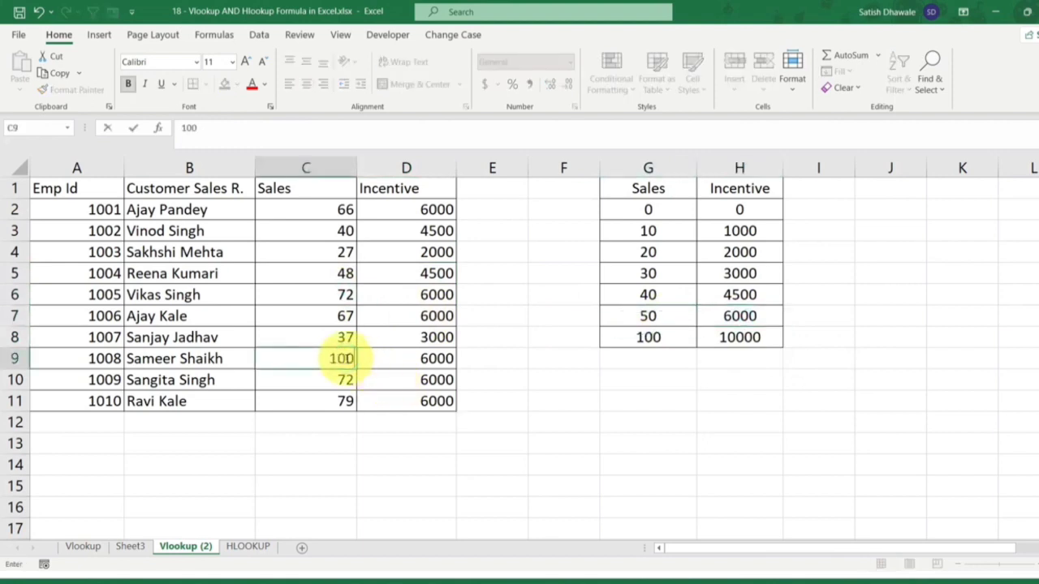
type("0")
key("Return")
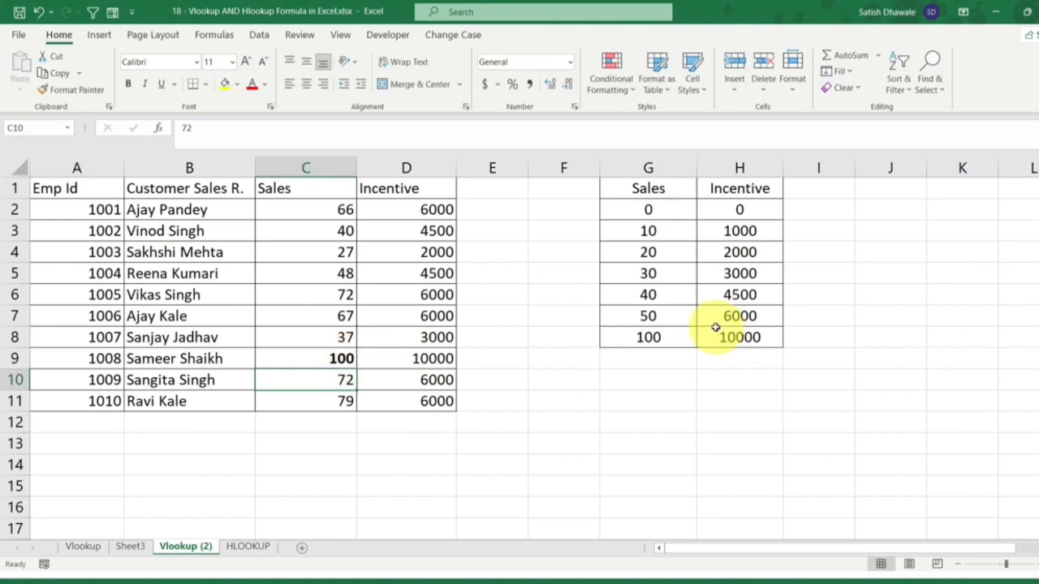
double_click(434, 210)
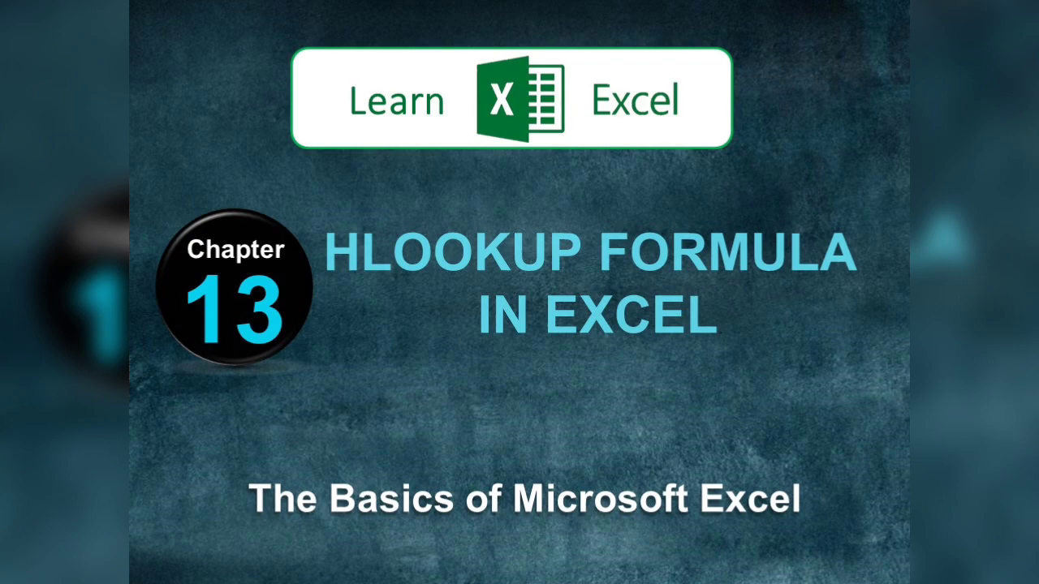
- Go to the HLOOKUP sheet and choose the employee ID from E1 in the B10 validation list
left_click(240, 551)
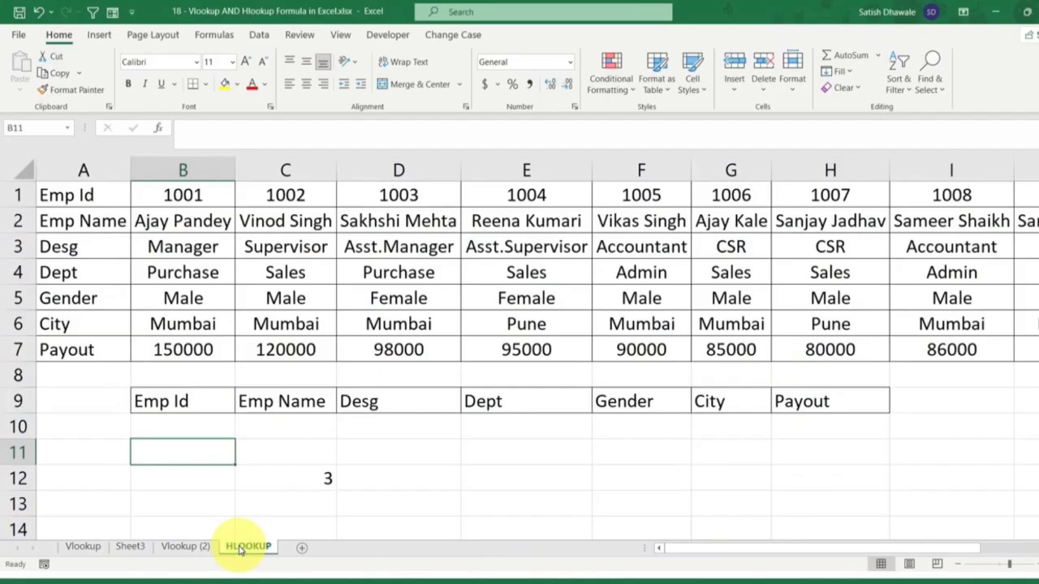
left_click(185, 419)
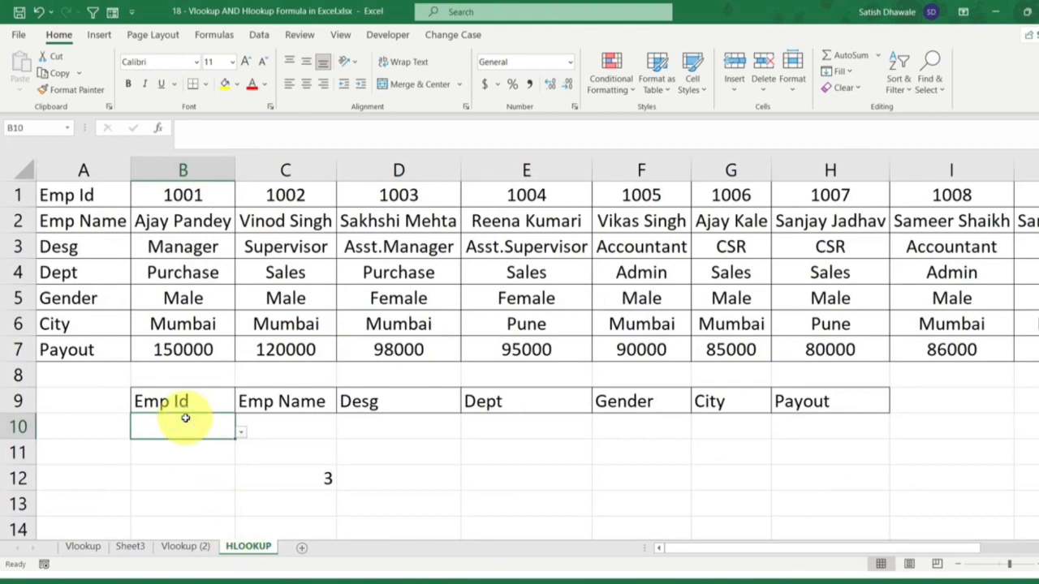
left_click(242, 433)
left_click(143, 333)
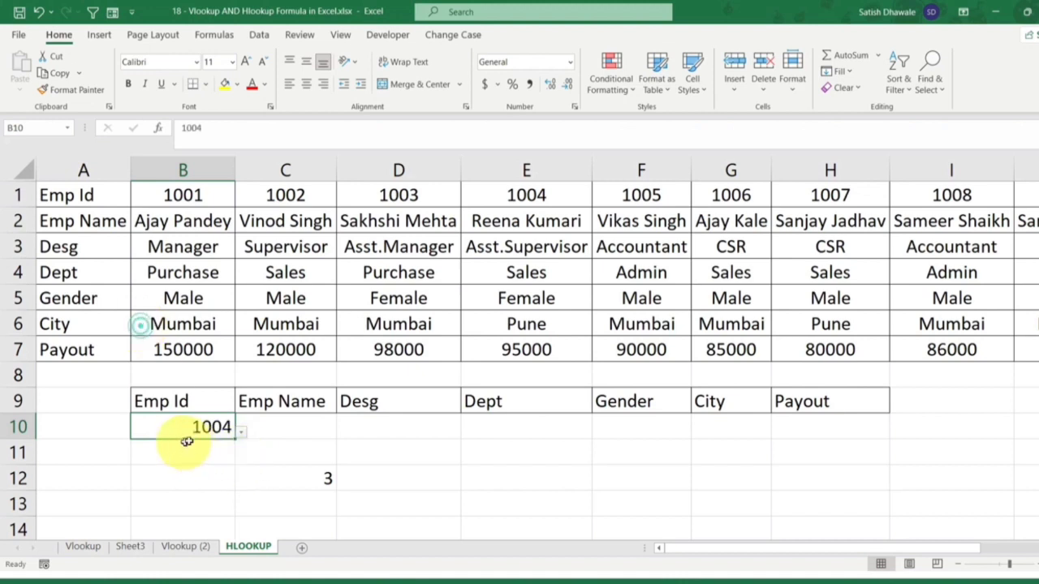
- Clear the stray value in C12 and change B10 to the employee ID from I1
left_click(318, 480)
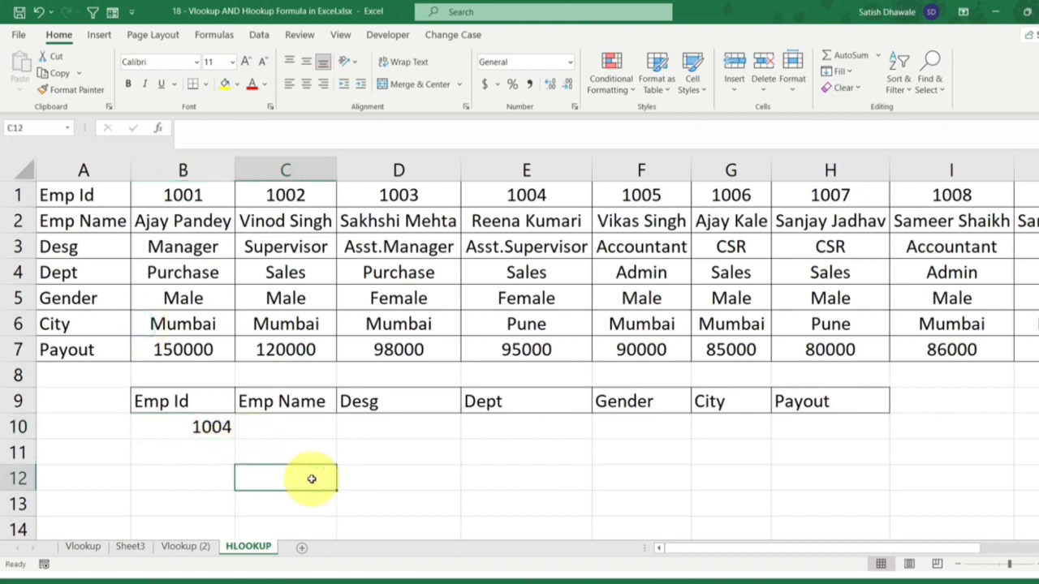
left_click(215, 422)
left_click(241, 432)
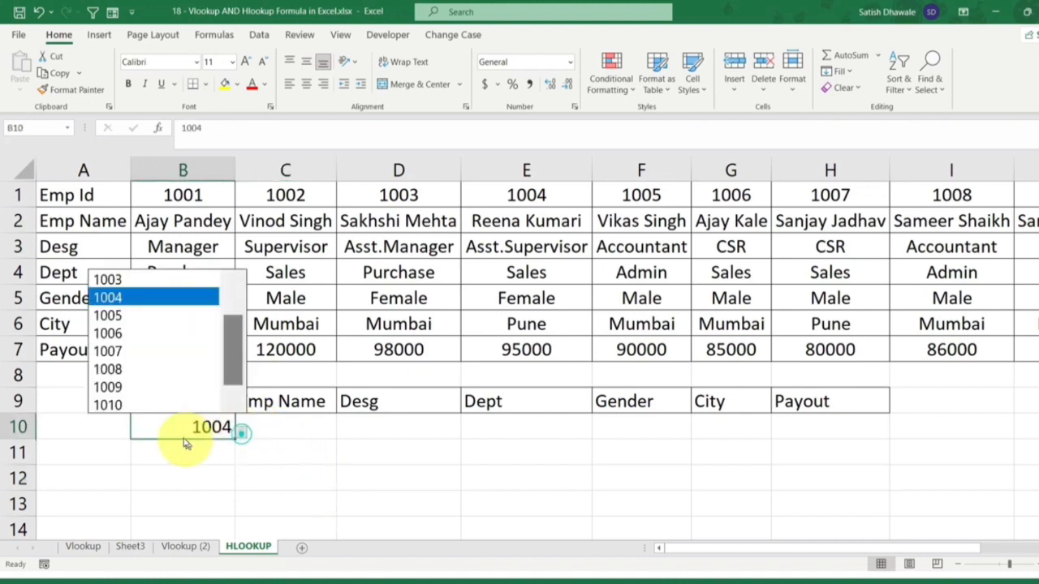
left_click(156, 369)
left_click(241, 432)
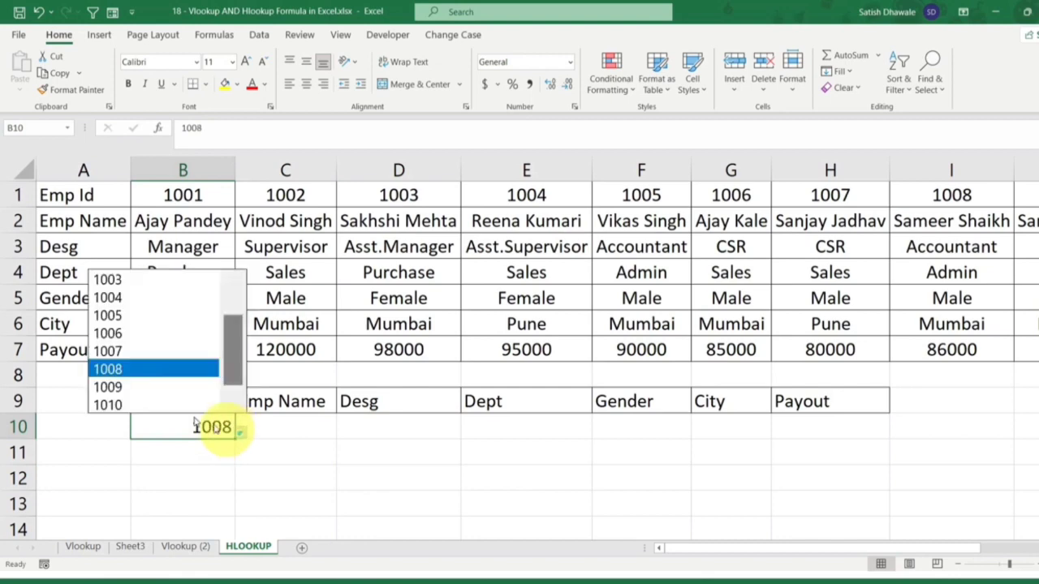
left_click(136, 368)
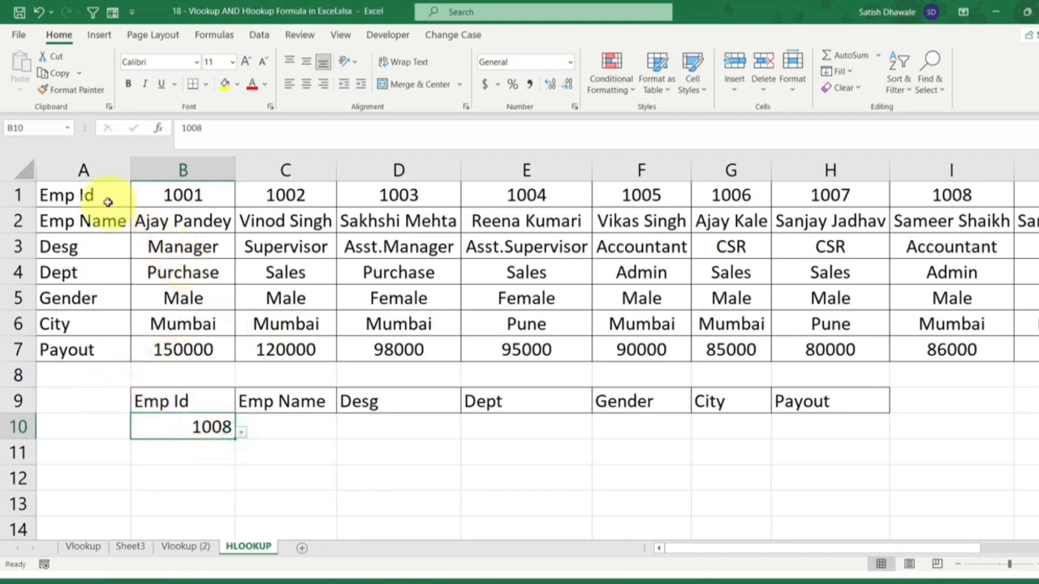
- Compare the horizontal employee data on the HLOOKUP sheet with the vertical layout on the Vlookup sheet
left_click_drag(107, 199, 1011, 325)
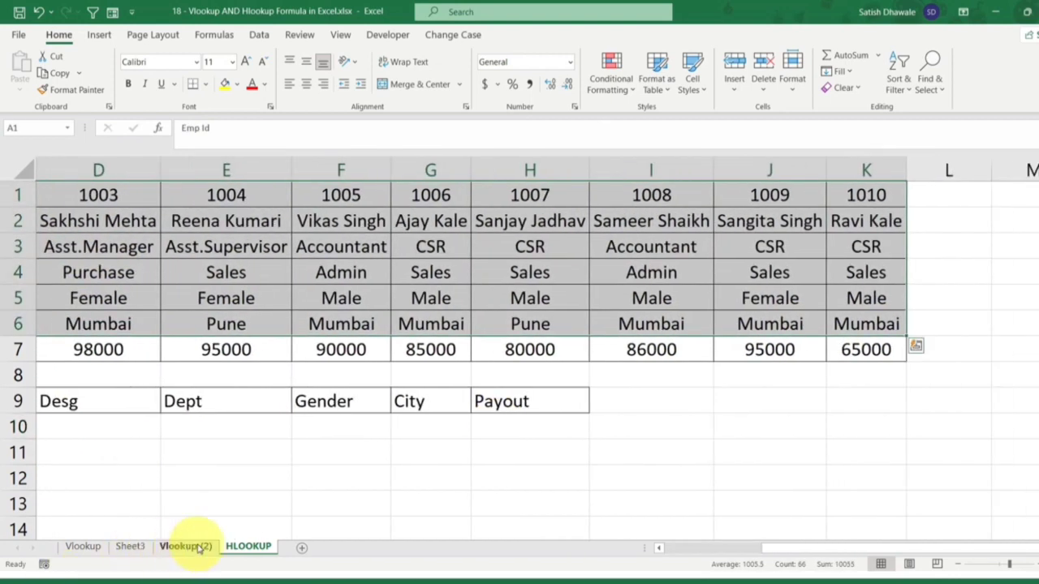
left_click(185, 547)
left_click(82, 546)
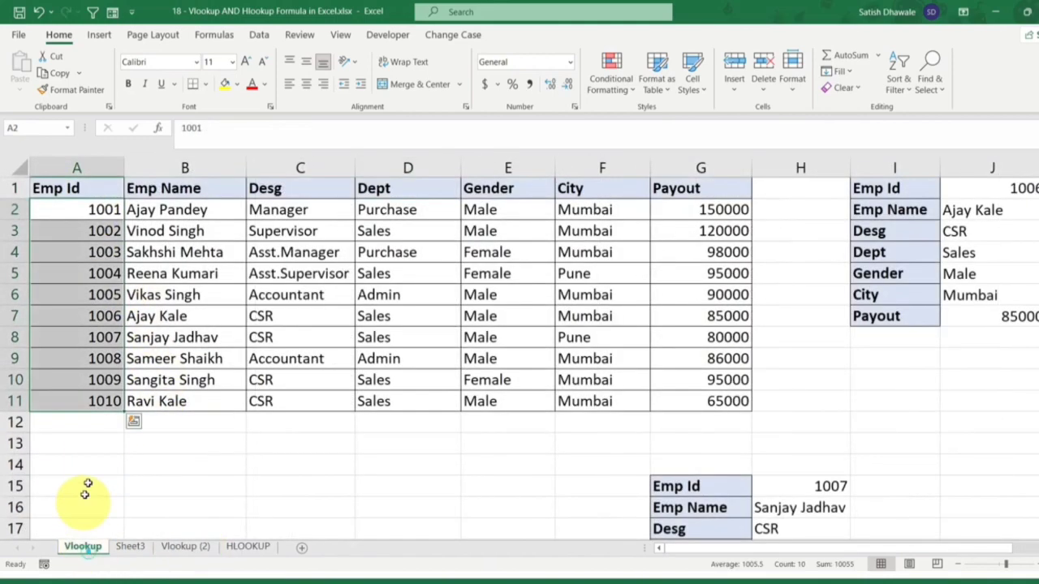
left_click(248, 546)
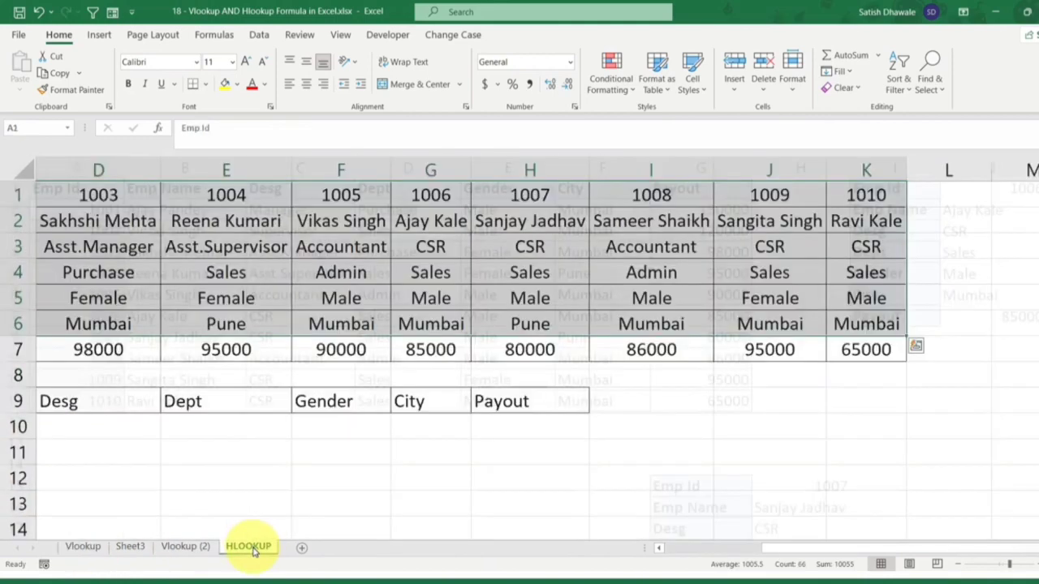
- Start an HLOOKUP formula in C10 with the absolute reference $B$10 as the lookup value
left_click_drag(211, 441, 64, 432)
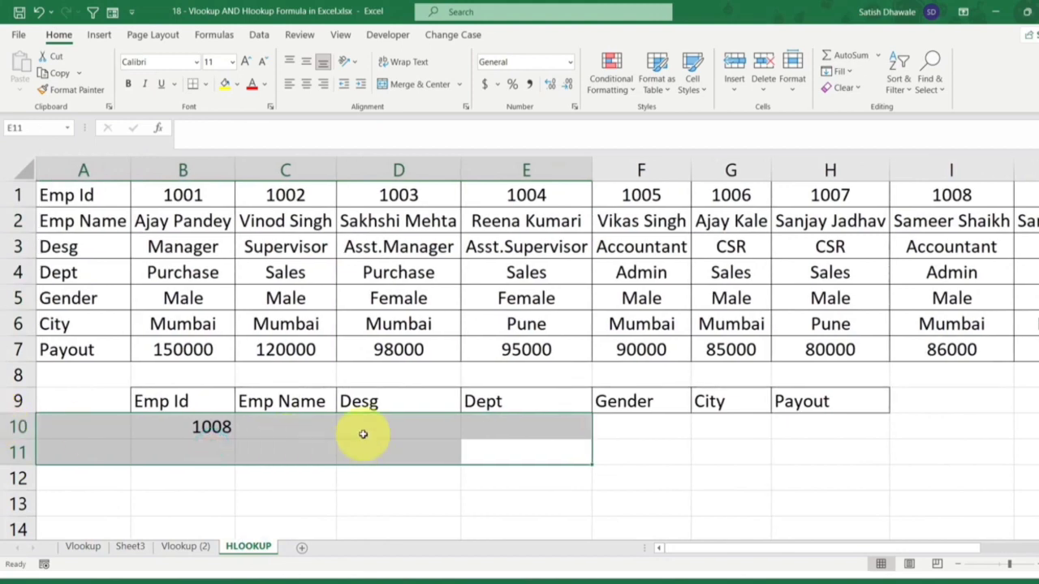
left_click(318, 431)
type("=")
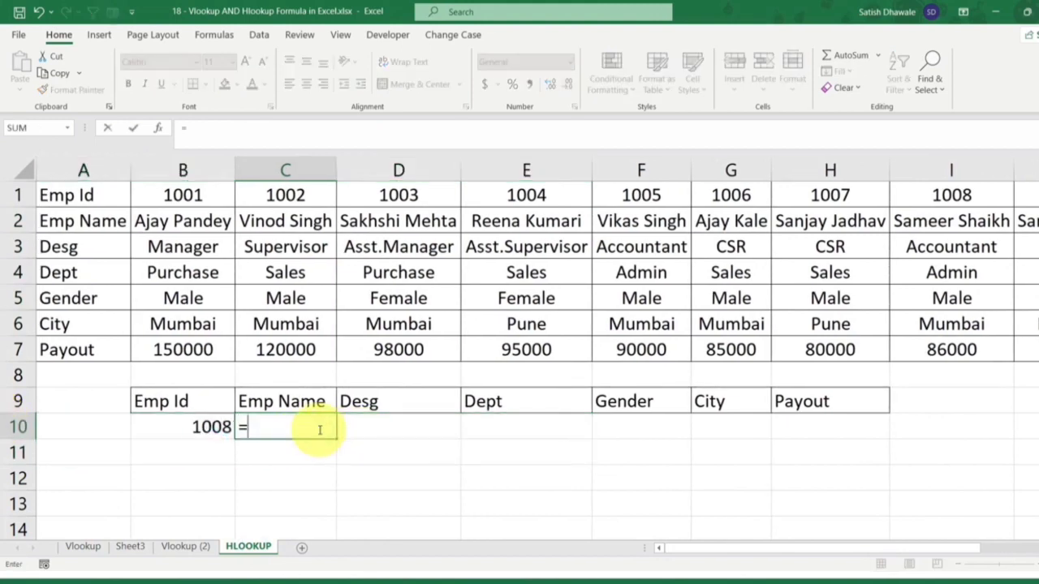
type("h")
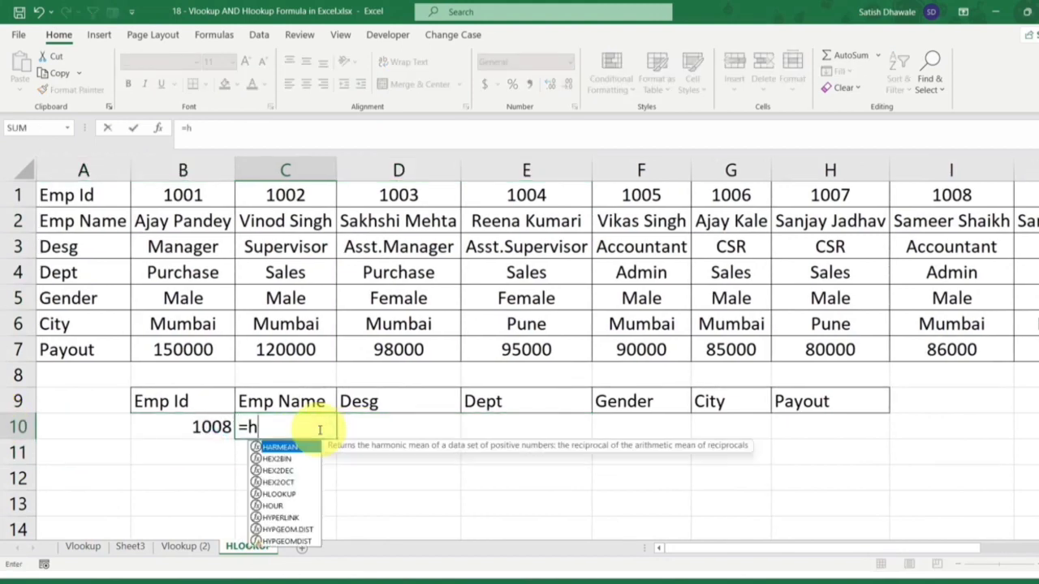
type("l")
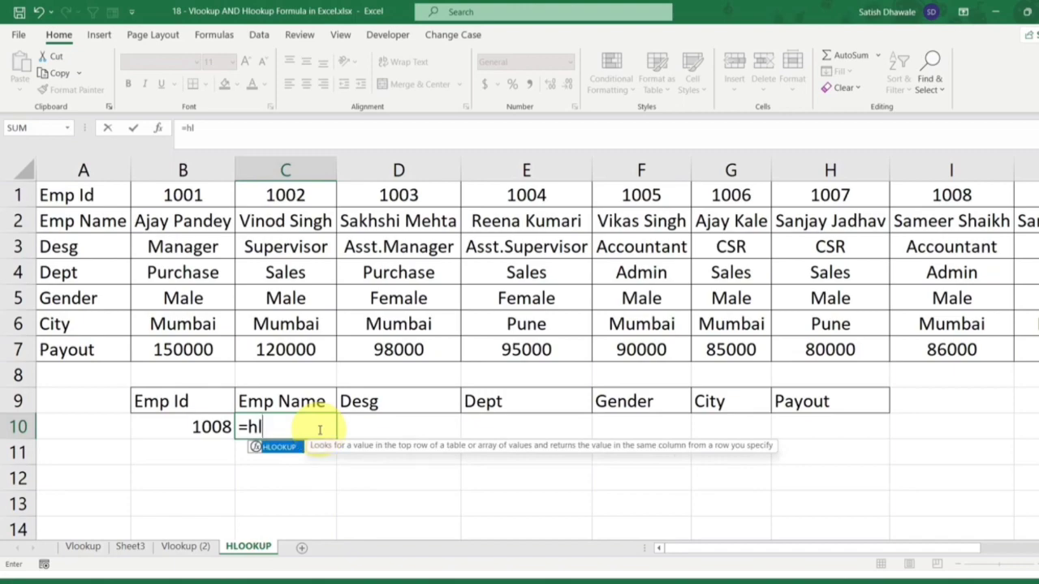
type("o")
key("Tab")
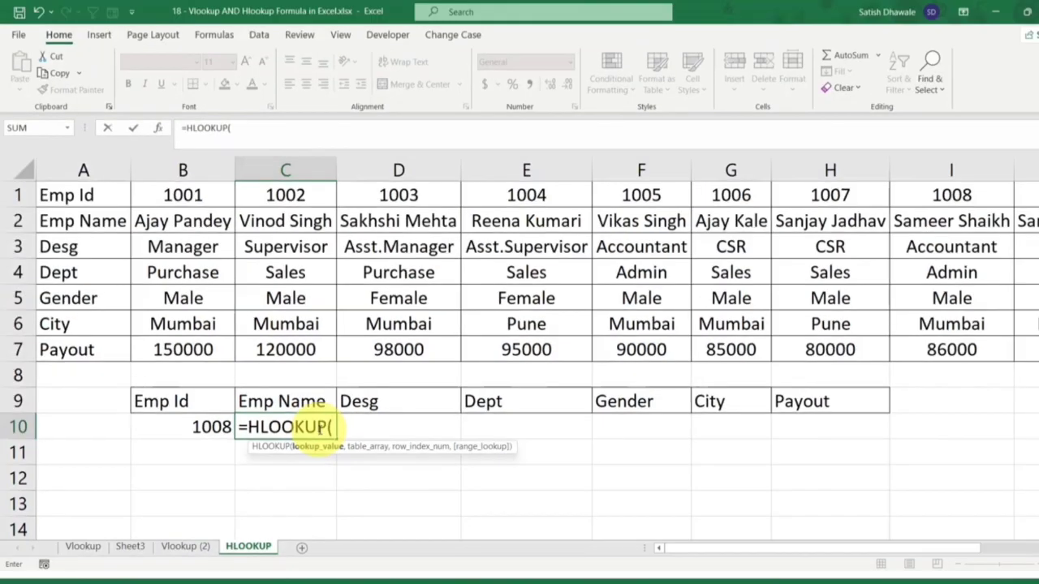
left_click(138, 426)
key("F4")
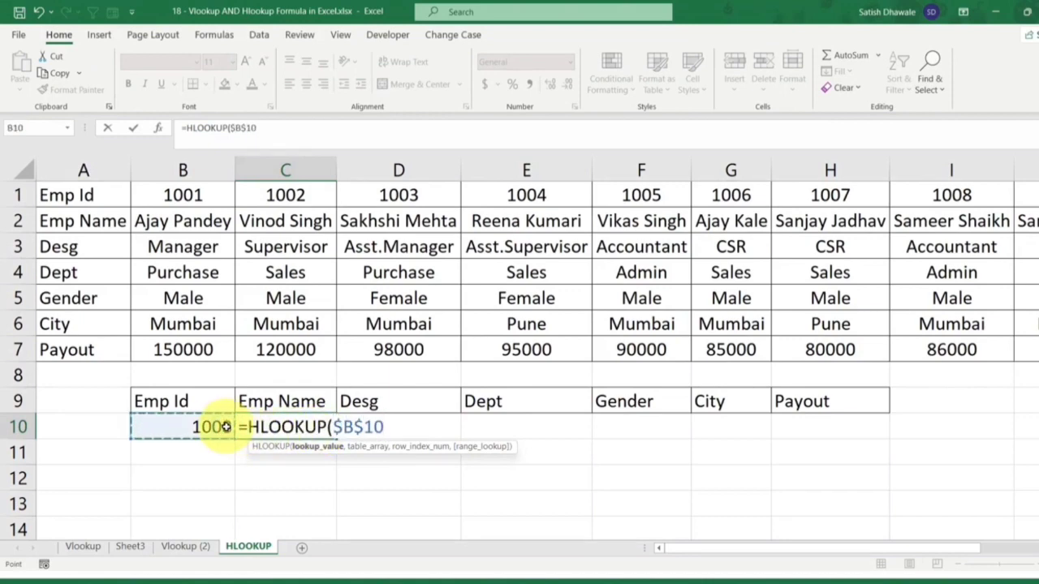
type(",")
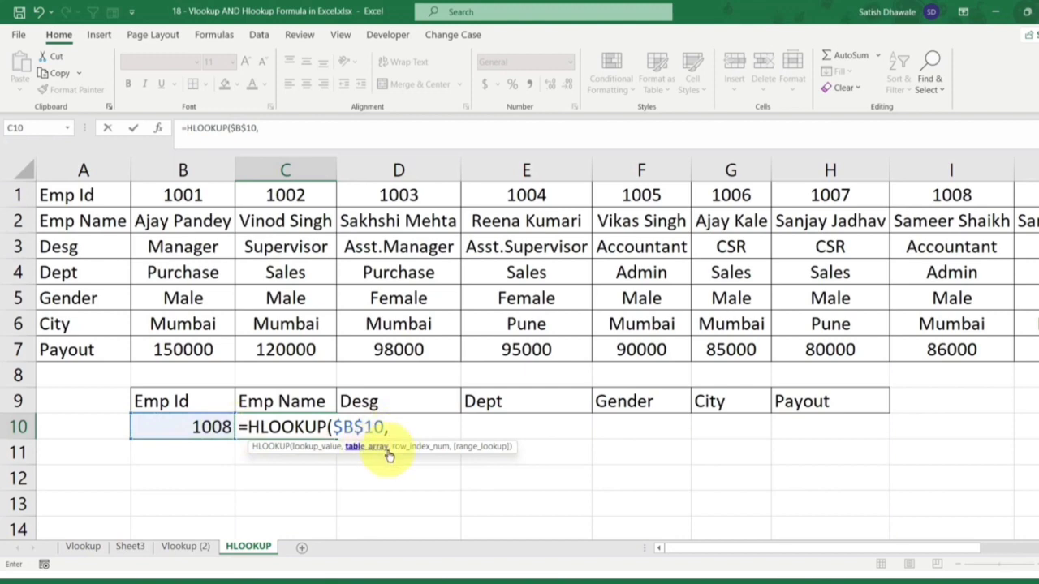
- Complete the C10 formula with table array $A$1:$K$7, row index 2 and exact match 0, and autofit column C
left_click_drag(89, 203, 953, 352)
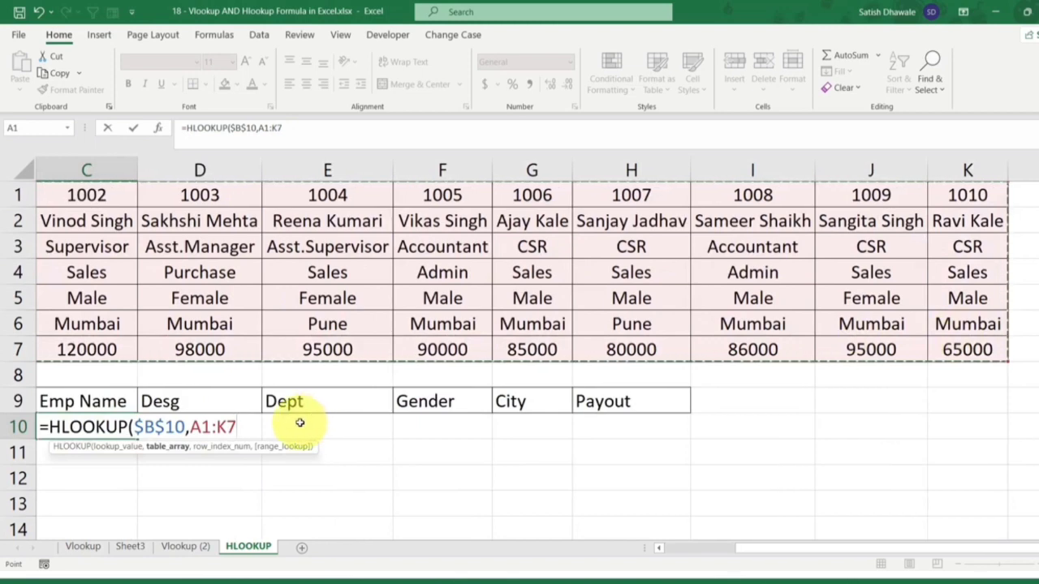
key("F4")
type(",")
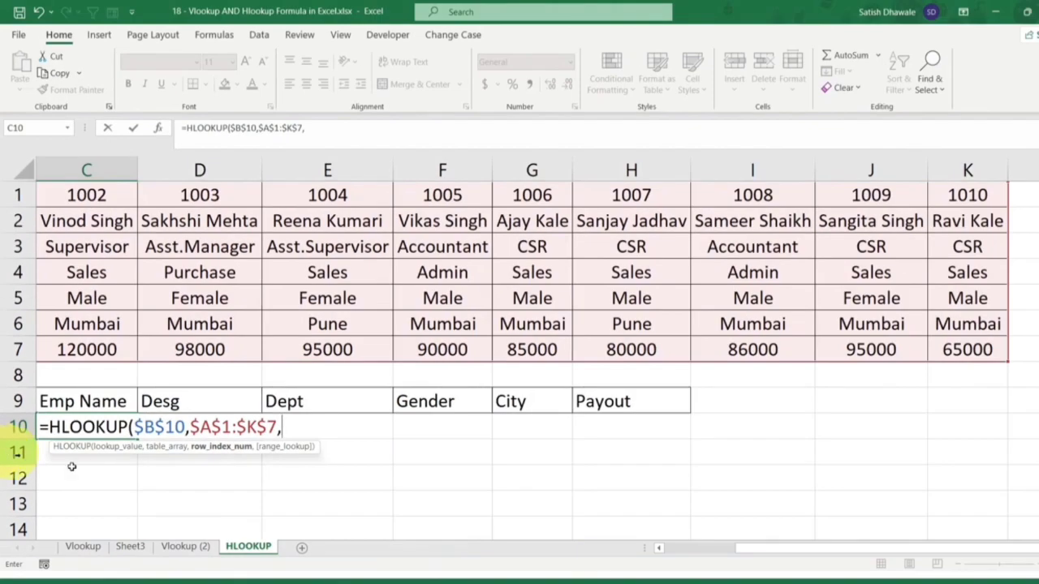
left_click_drag(791, 548, 711, 549)
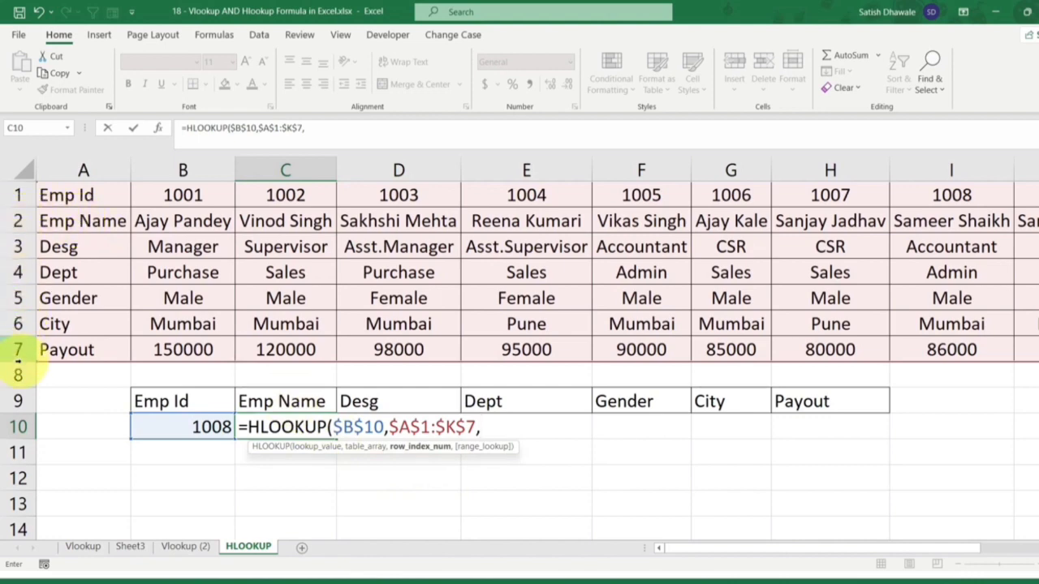
type(",")
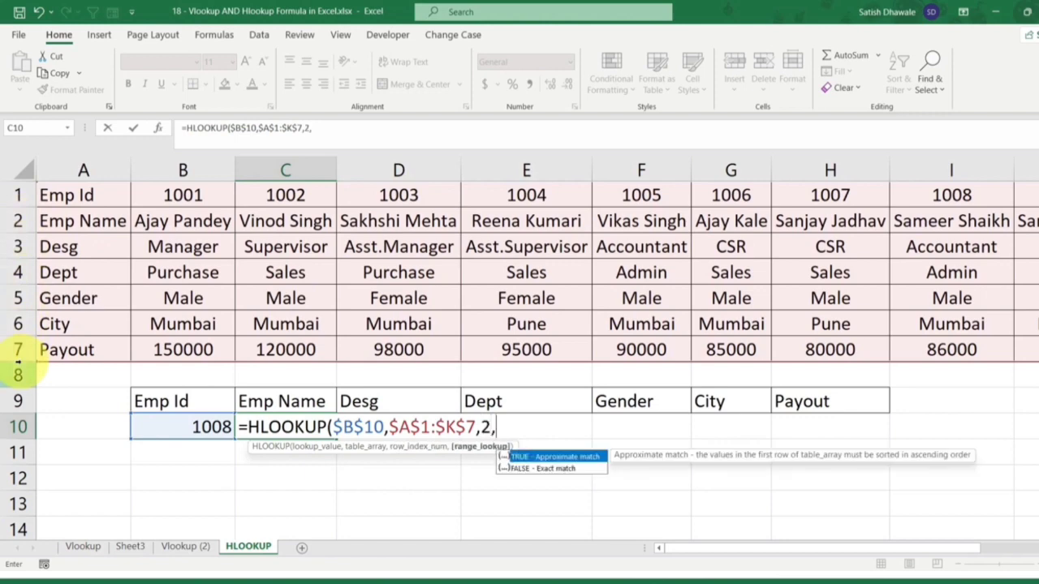
type("0)")
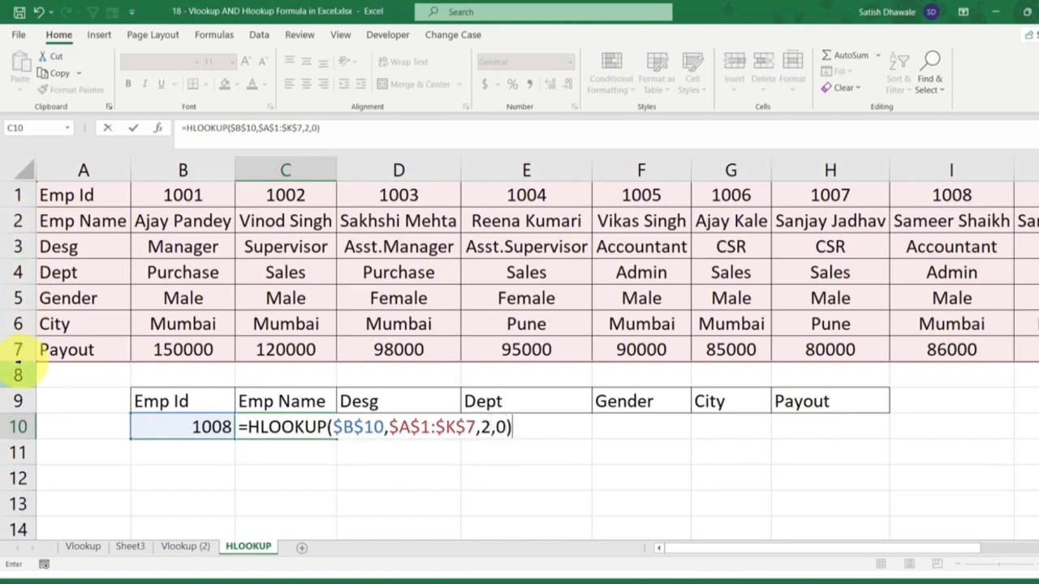
key("Return")
key("Up")
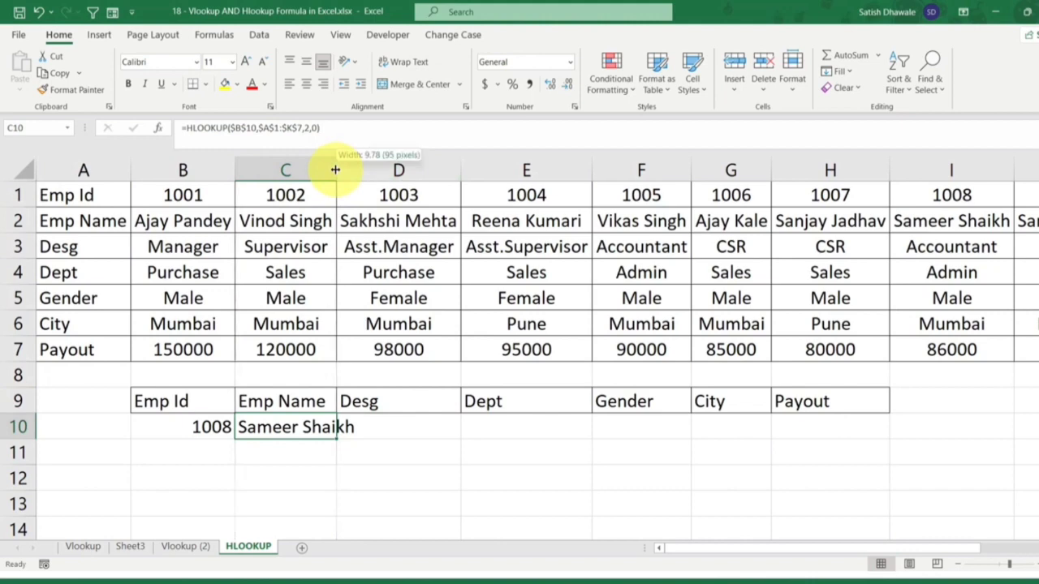
double_click(336, 168)
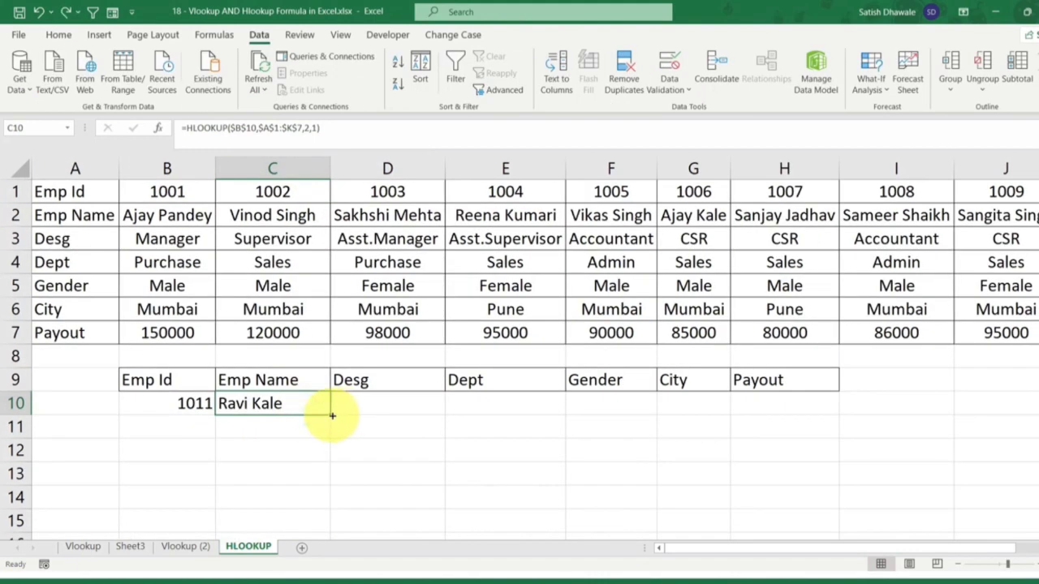
- Fill the C10 formula across to H10 and inspect its row index argument against the data rows
left_click_drag(332, 414, 788, 408)
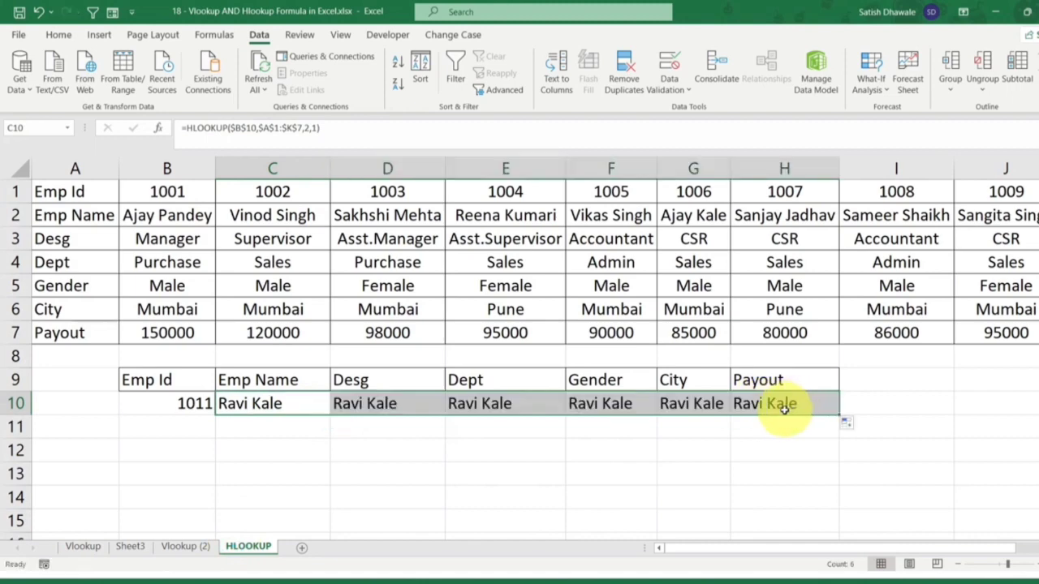
double_click(273, 403)
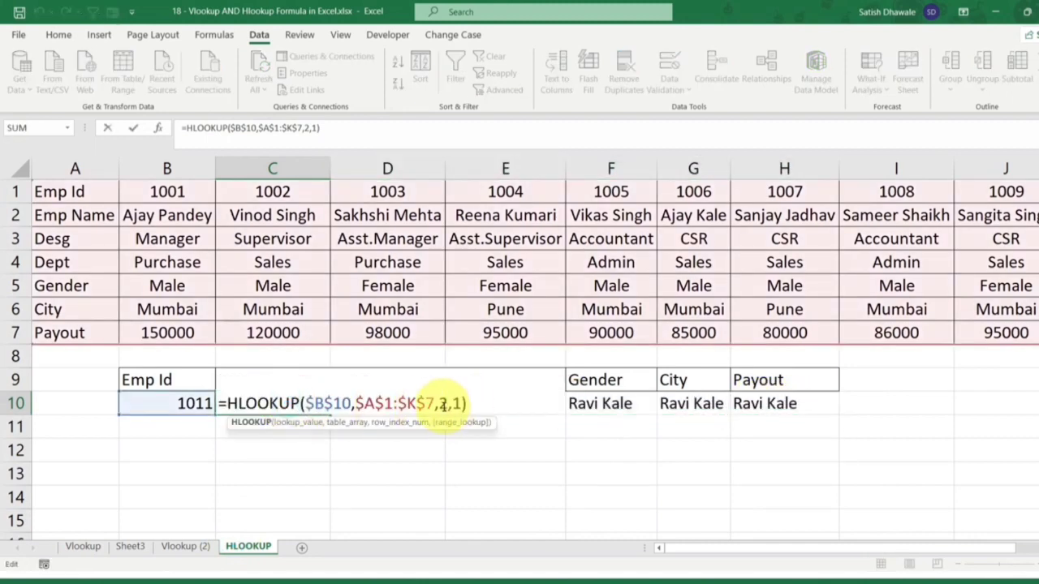
double_click(443, 403)
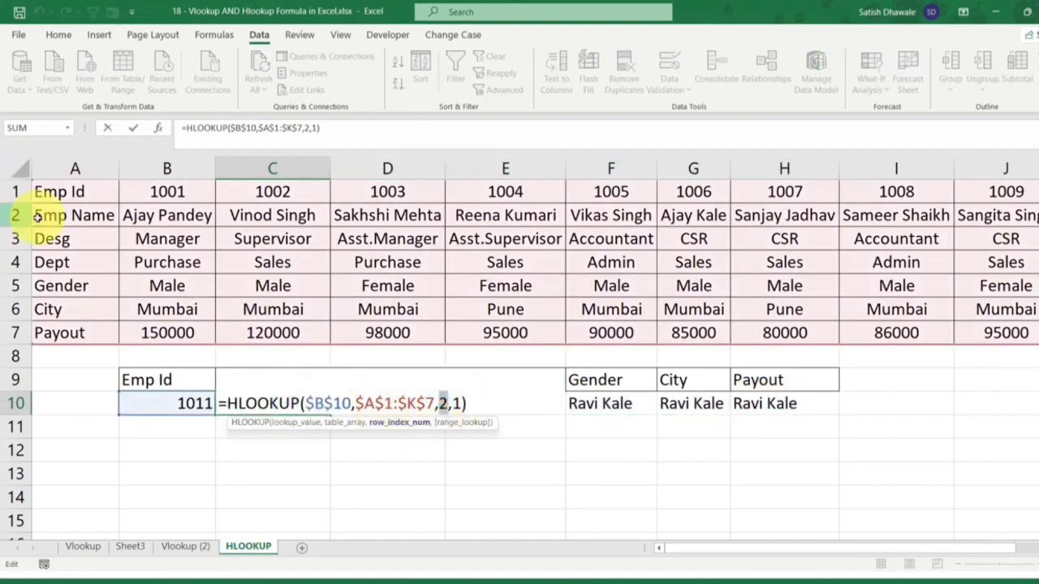
key("Escape")
left_click(14, 239)
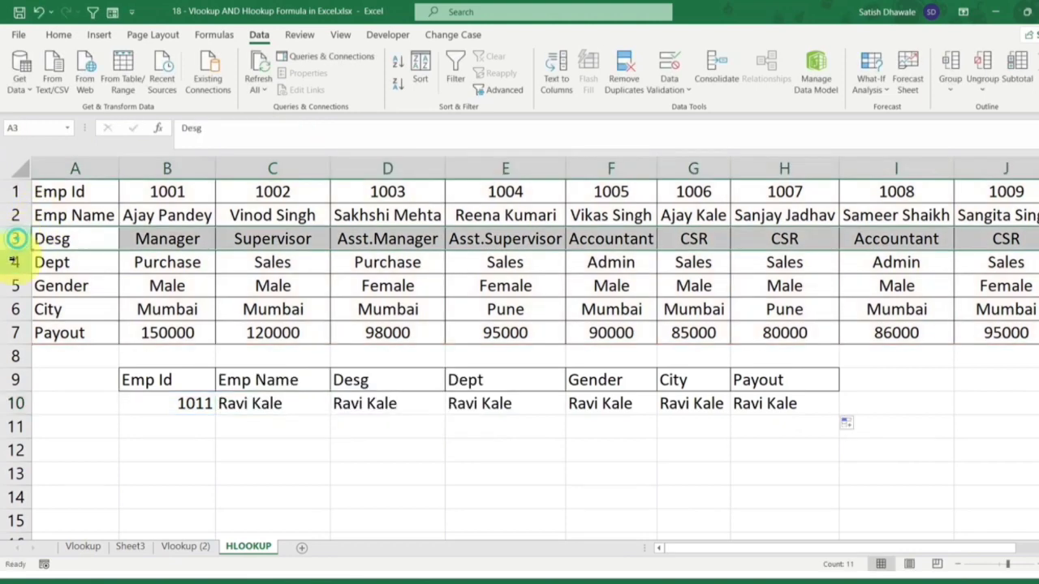
left_click(365, 404)
- Enter =COLUMN() in C11, fill it across to H11 and check the results against columns C and D
left_click(252, 433)
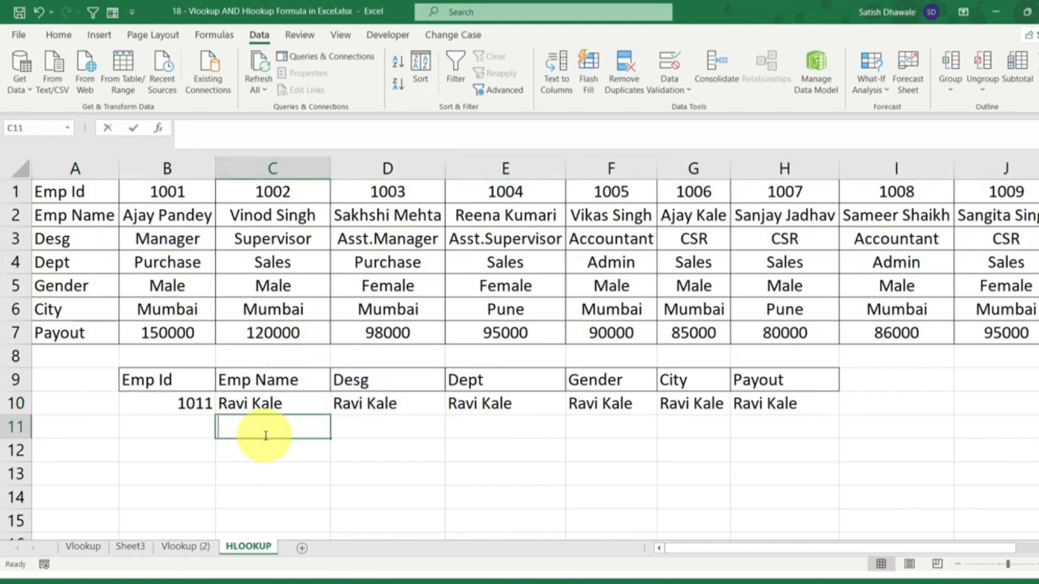
type("=col")
key("Tab")
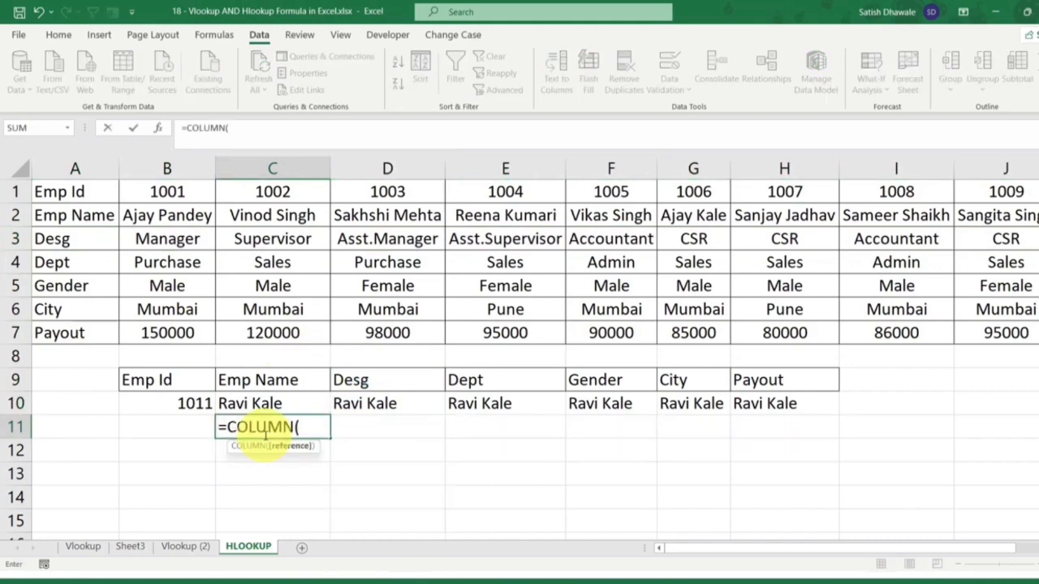
type(")")
key("Return")
left_click(265, 431)
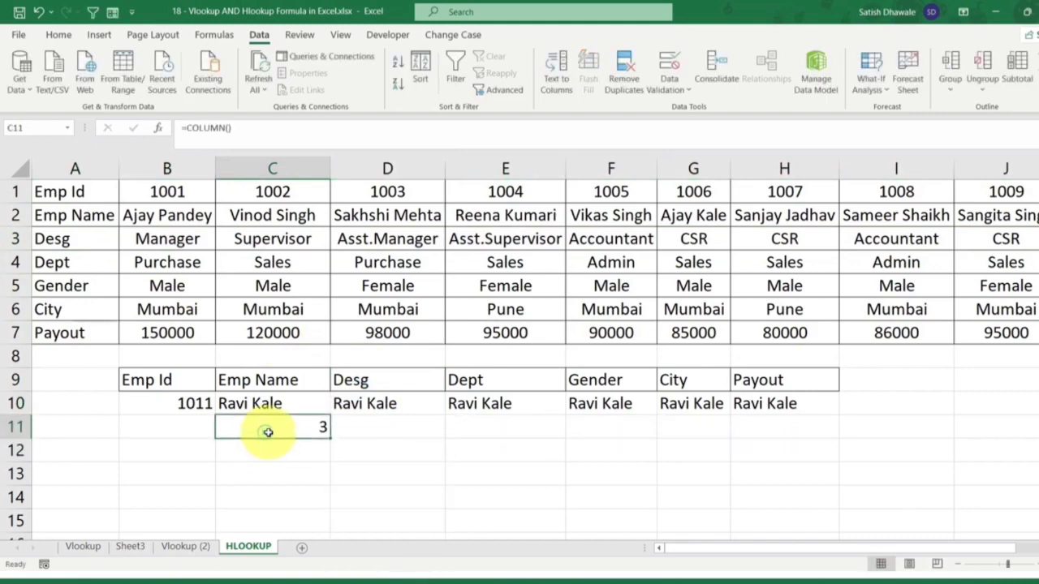
left_click_drag(330, 439, 783, 451)
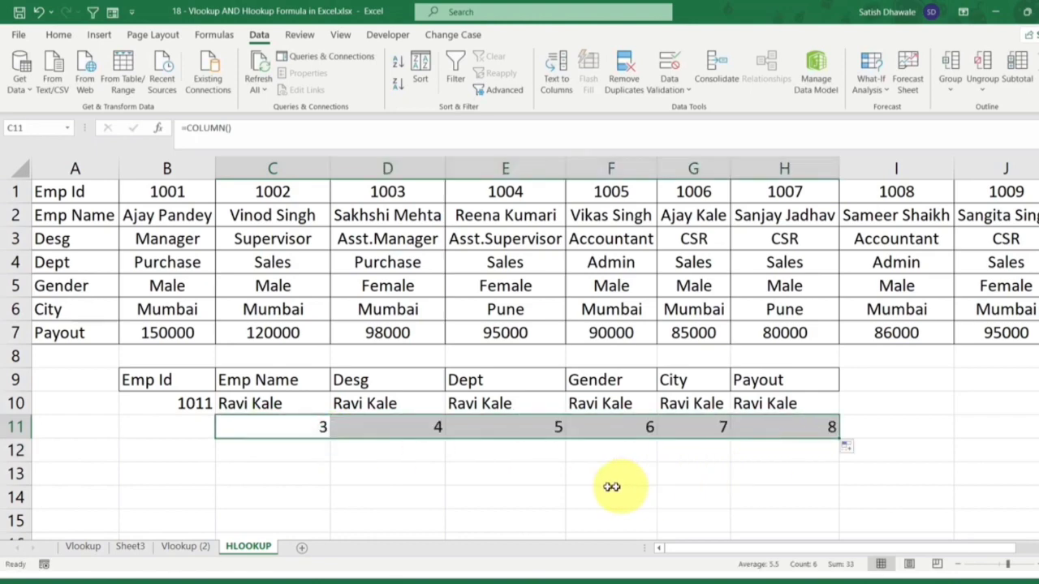
left_click(267, 167)
left_click(405, 172)
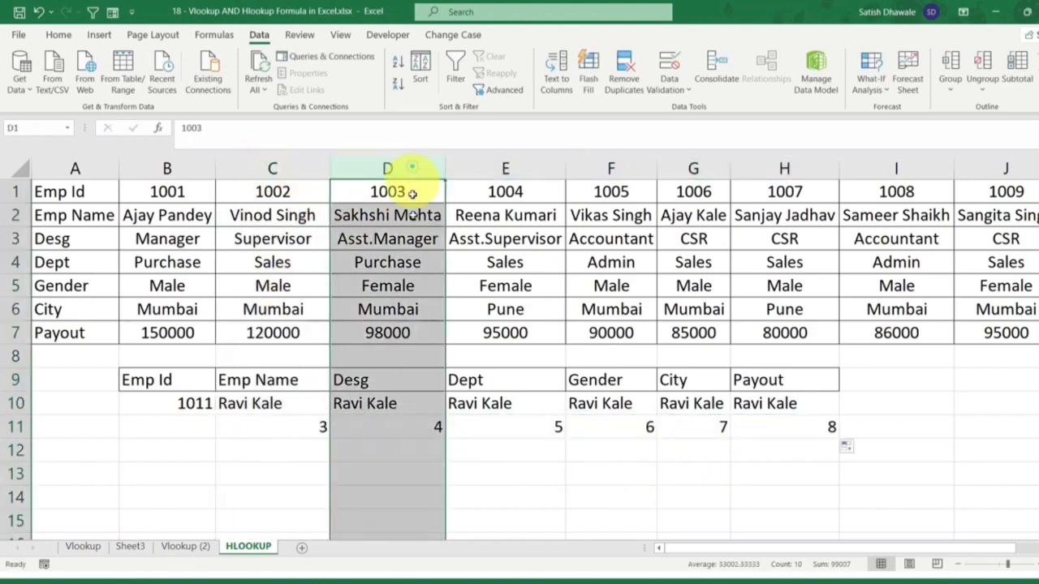
left_click(410, 424)
- Test =COLUMN() in A13 and clear the cell
left_click(85, 469)
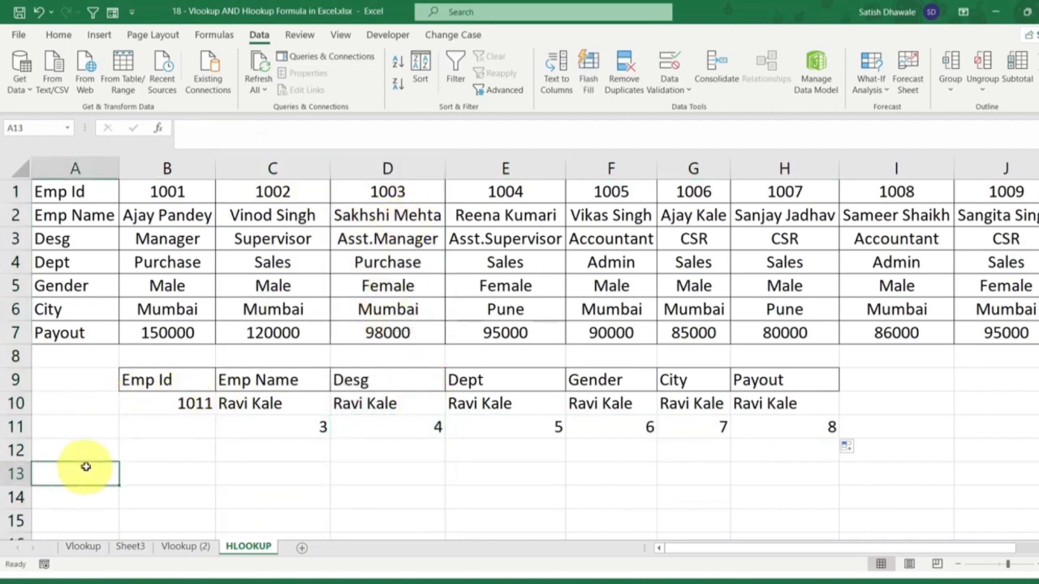
type("=col")
key("Tab")
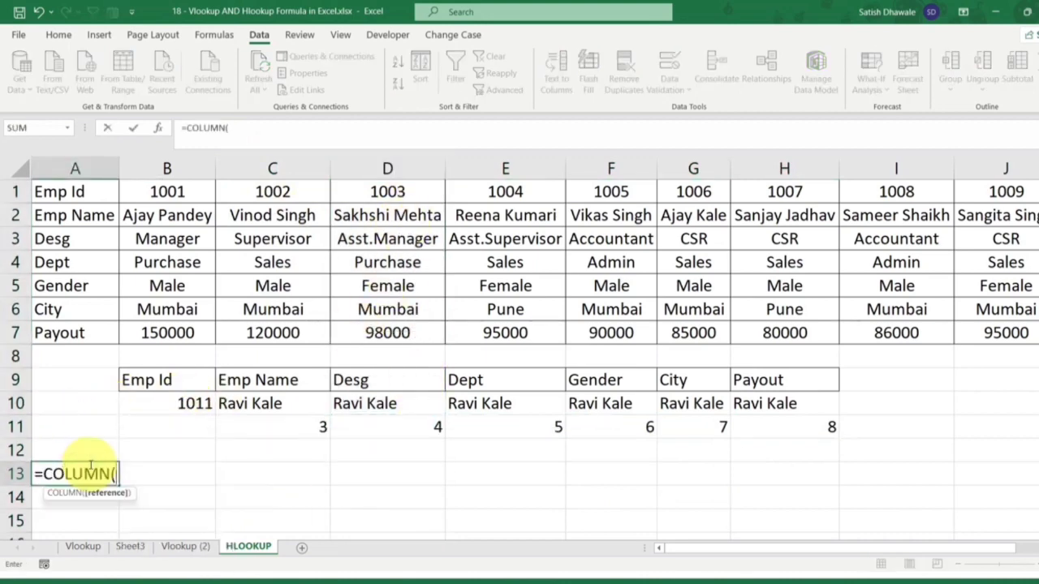
key("Return")
left_click(92, 469)
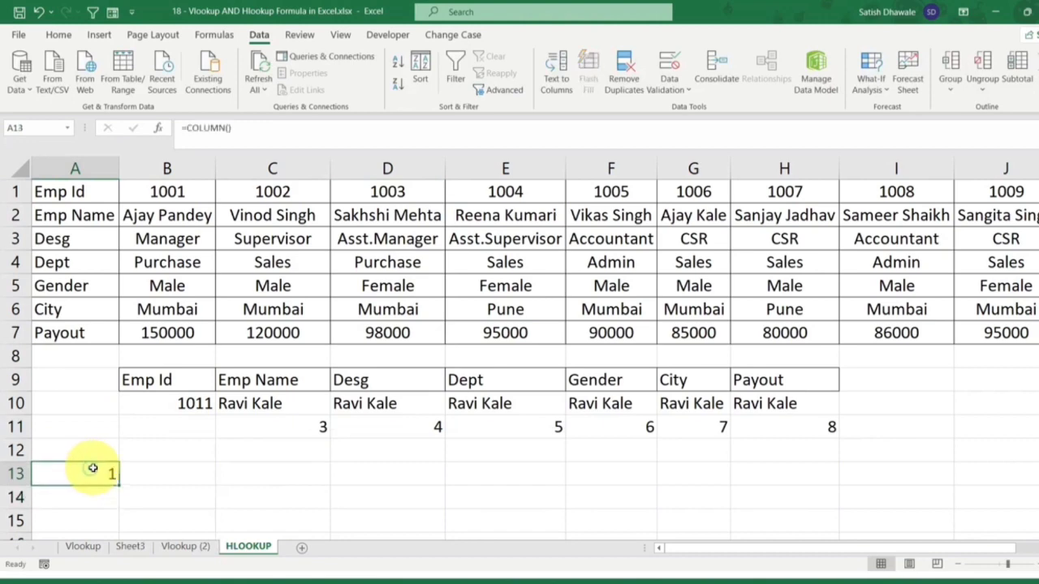
key("Delete")
- Check the column numbers in C11:H11 and replace the row index in the C10 HLOOKUP formula with COLUMN()-1
left_click(263, 429)
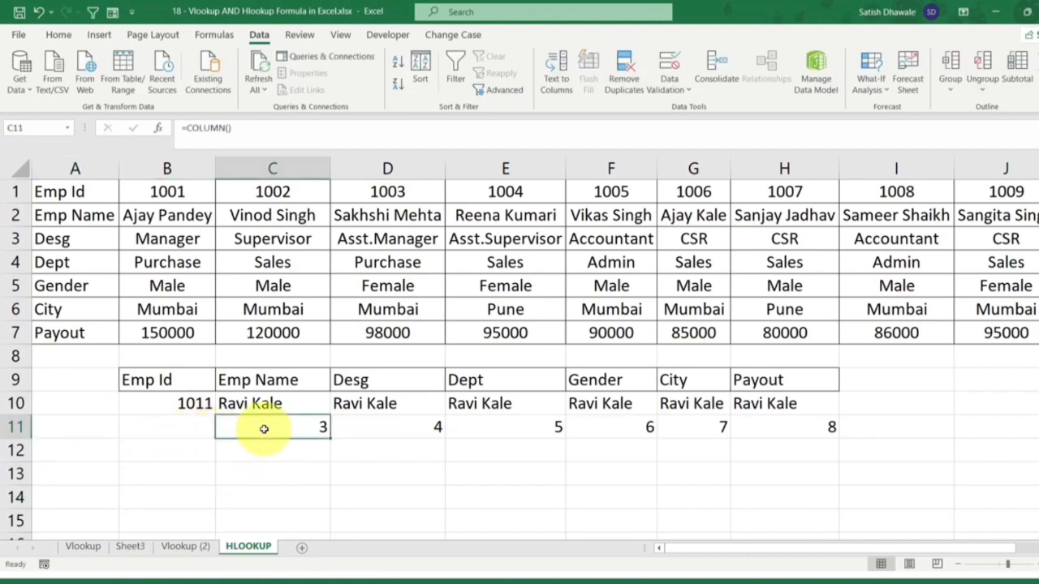
left_click(422, 429)
left_click(505, 428)
left_click(633, 429)
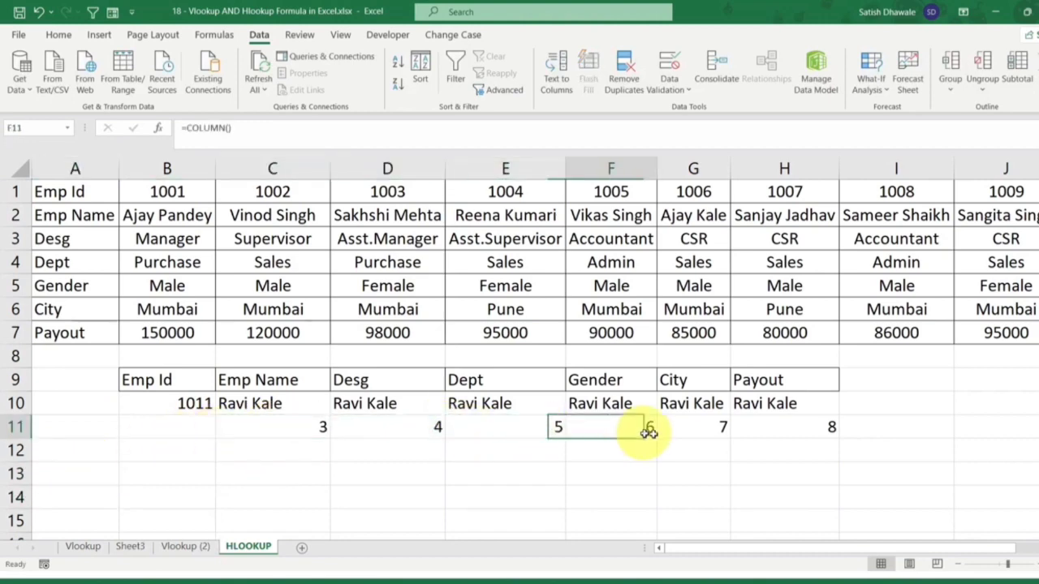
left_click(799, 430)
left_click(274, 419)
left_click(273, 401)
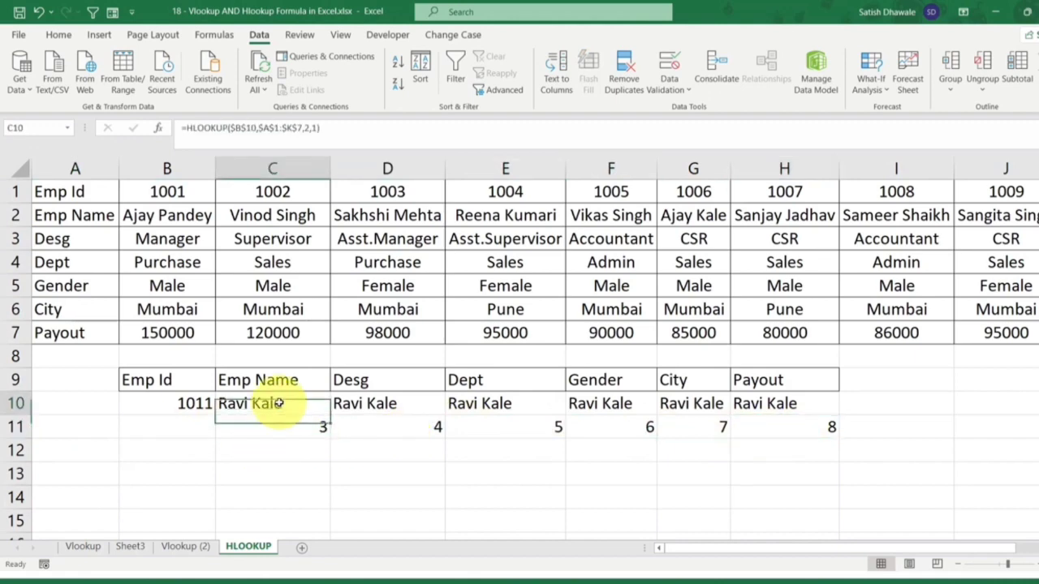
double_click(276, 403)
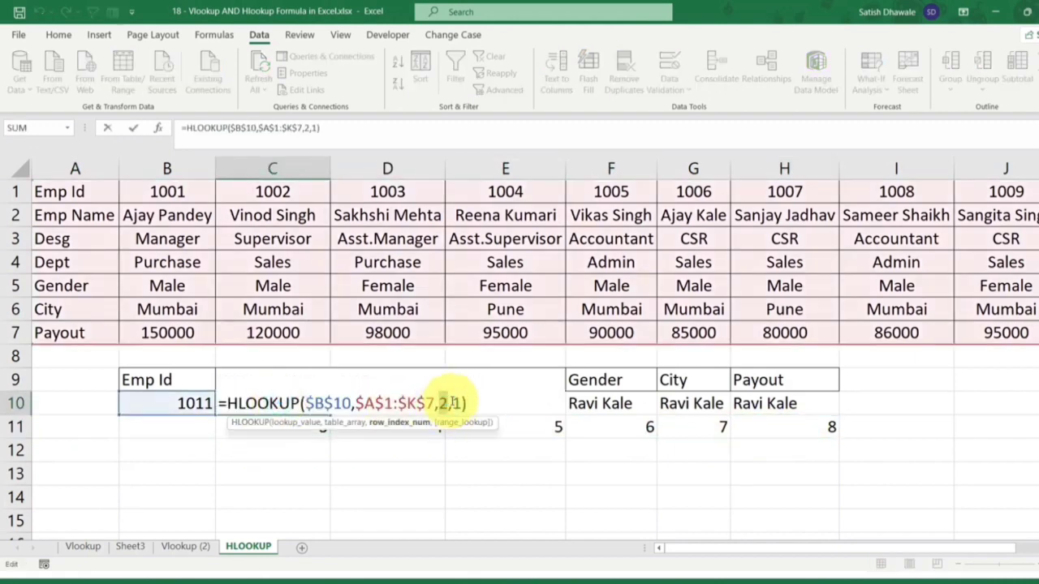
type("col")
key("Tab")
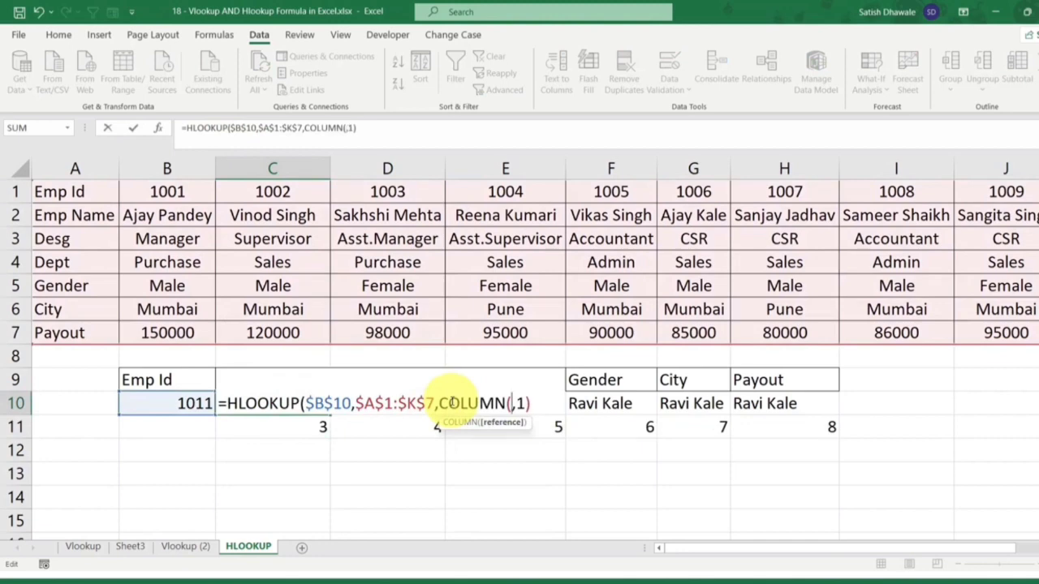
type(")-1")
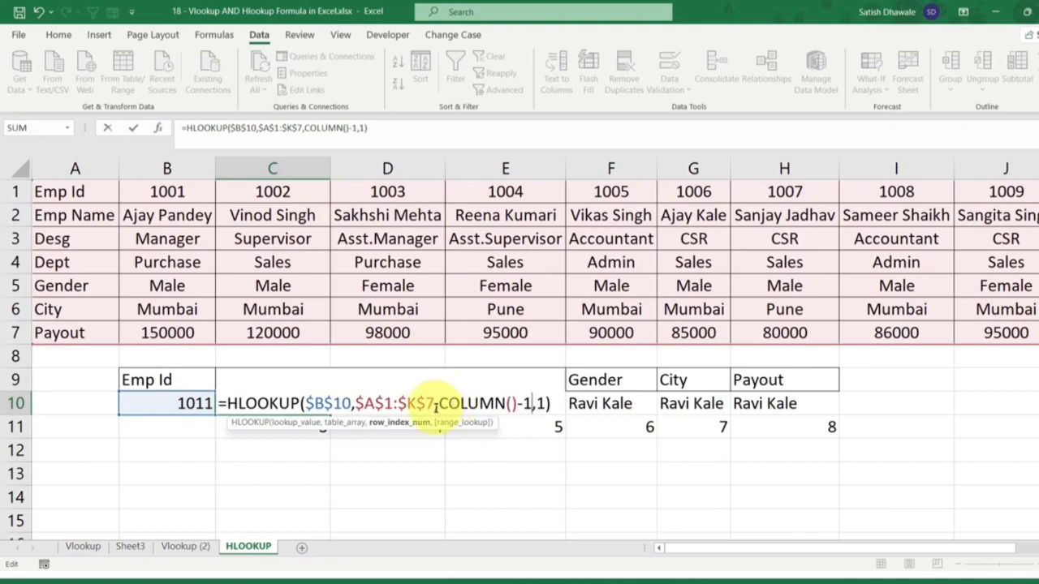
- Evaluate the COLUMN()-1 row index argument inside the C10 HLOOKUP formula and undo the evaluation
left_click_drag(441, 403, 529, 404)
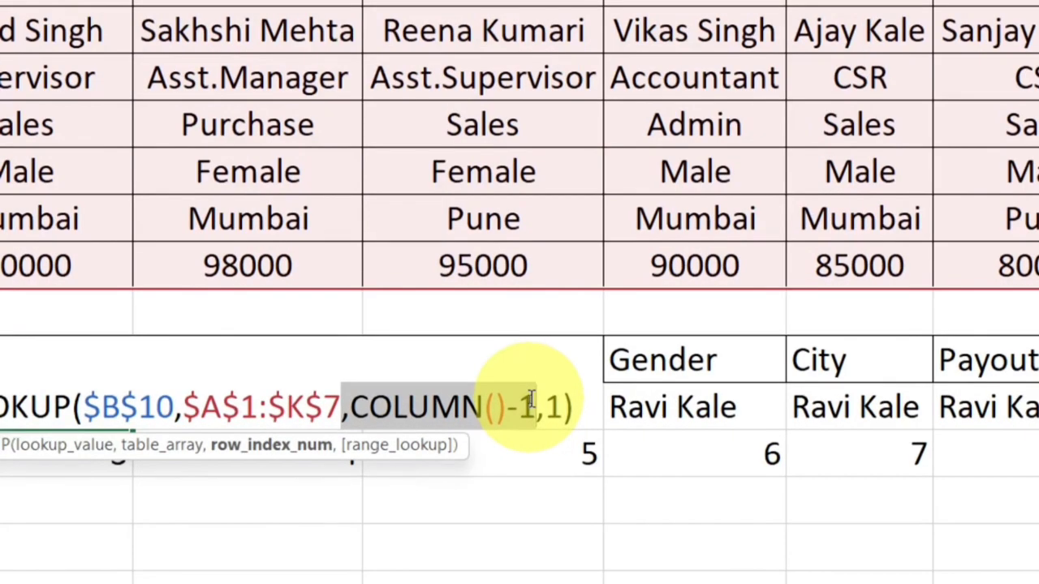
key("F9")
key("Return")
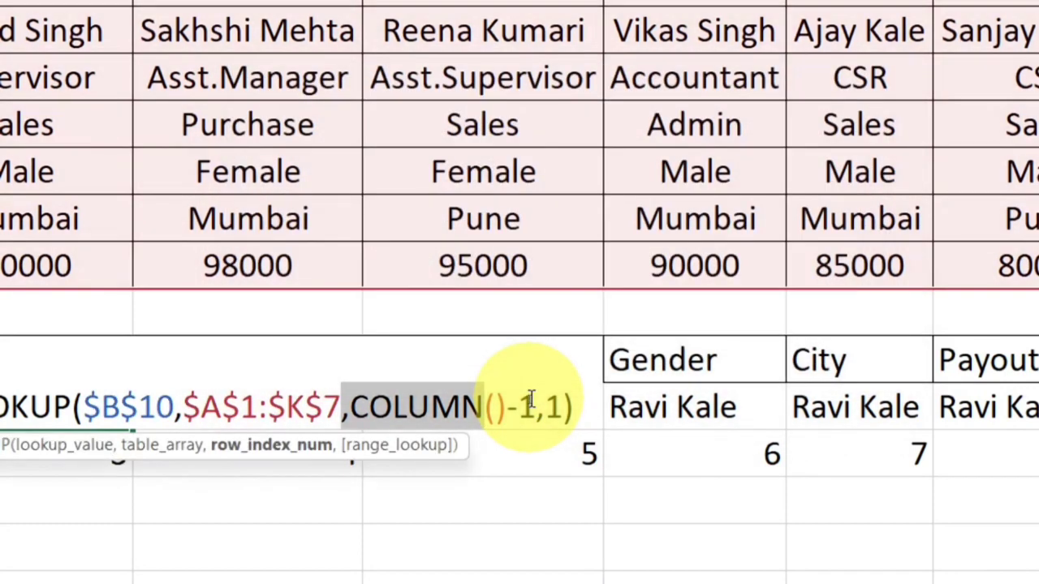
left_click_drag(534, 408, 352, 410)
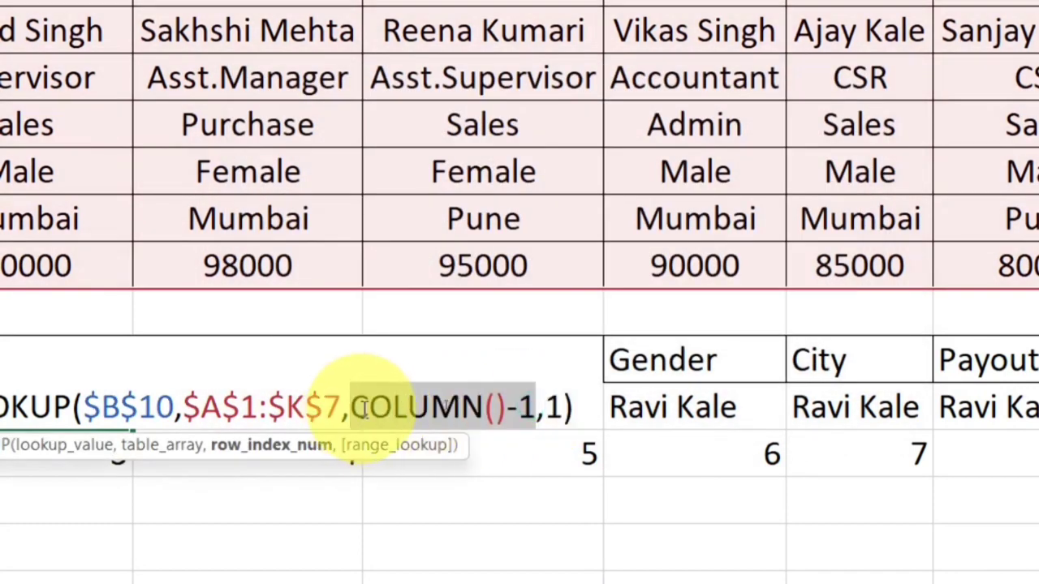
key("F9")
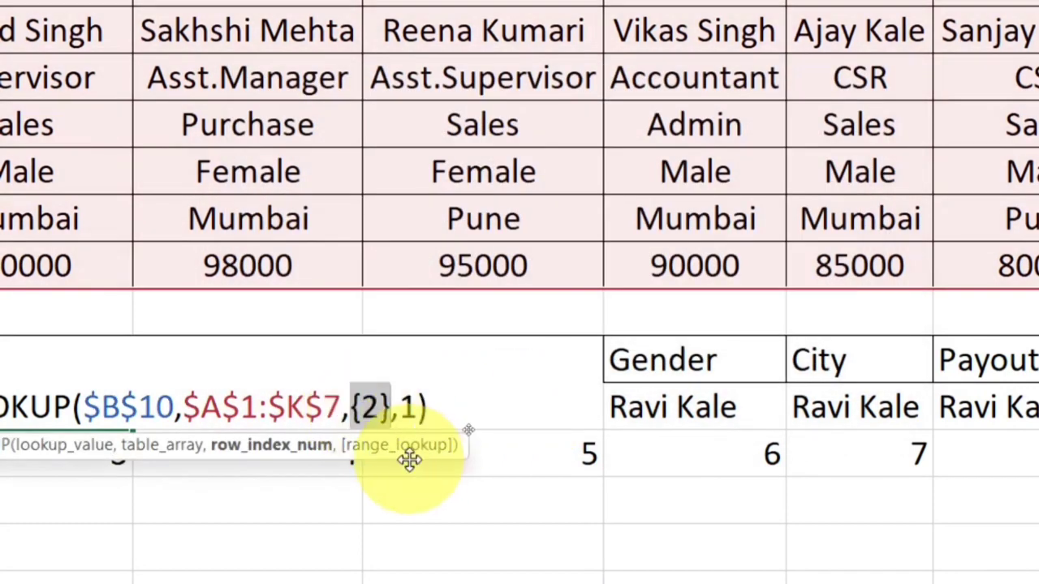
key("ctrl+z")
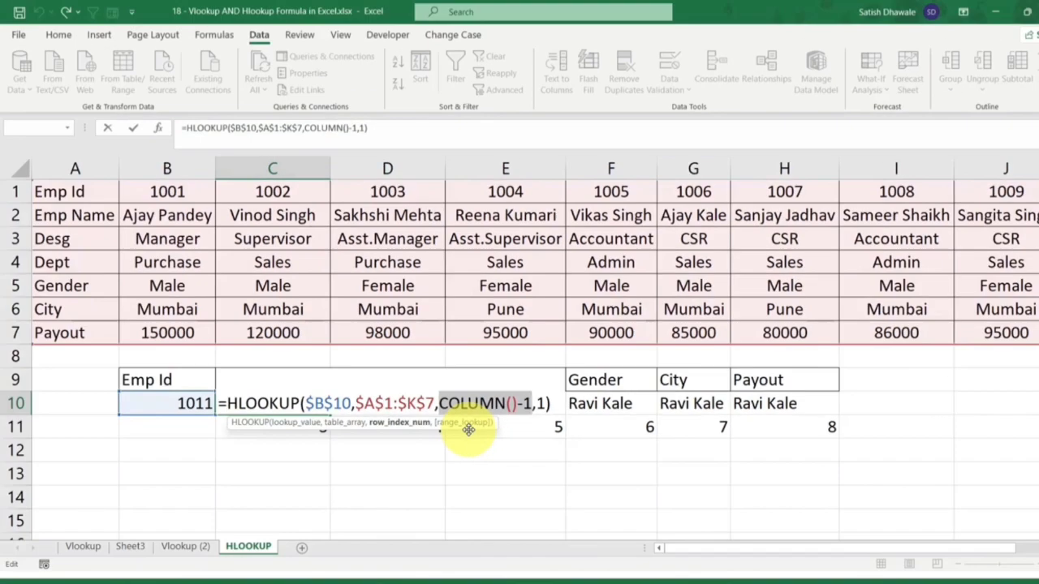
- Commit the C10 HLOOKUP formula with COLUMN()-1 as row index and fill it across to H10
key("Return")
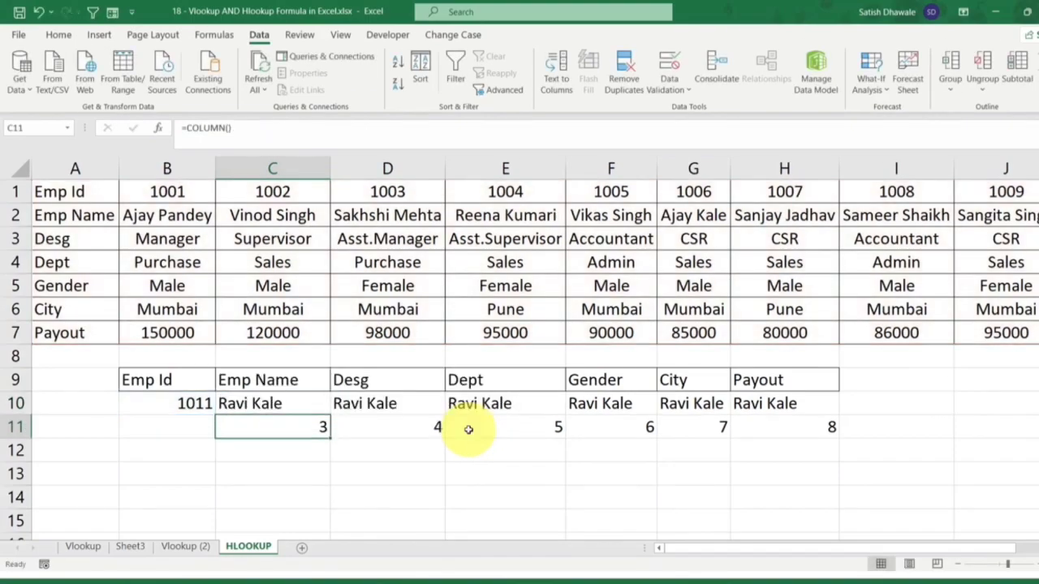
left_click(313, 403)
left_click_drag(332, 416, 828, 415)
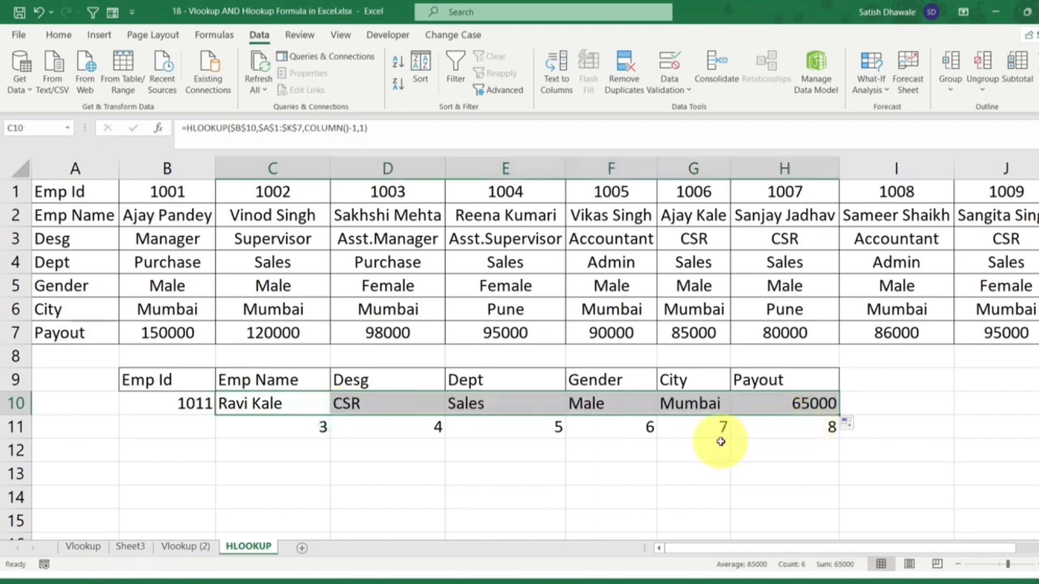
- Set the range lookup argument of the C10 HLOOKUP formula to 0 and fill the formula across to H10
double_click(316, 400)
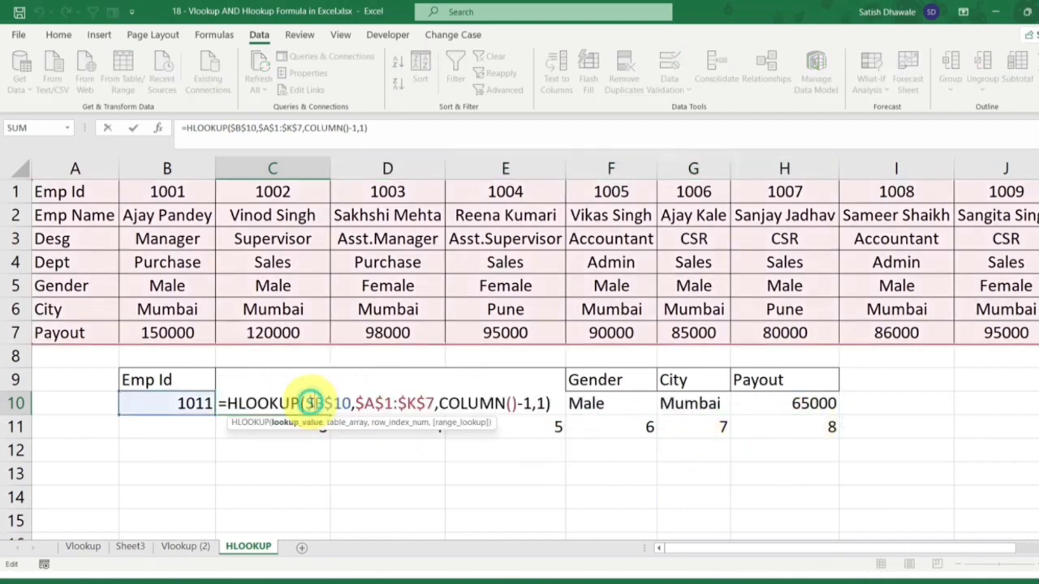
left_click_drag(302, 404, 542, 406)
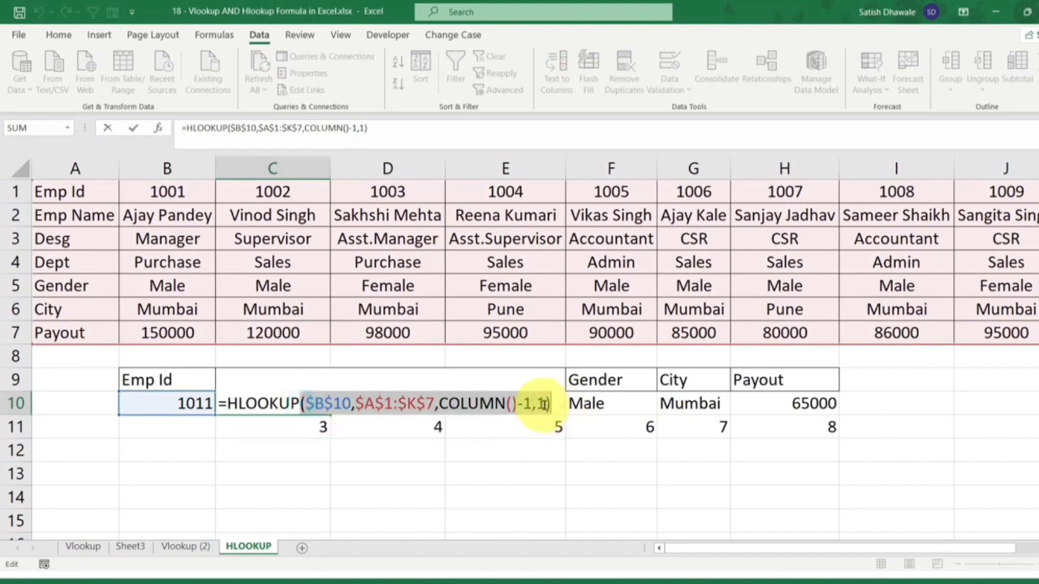
left_click(542, 403)
key("BackSpace")
type("0")
key("Return")
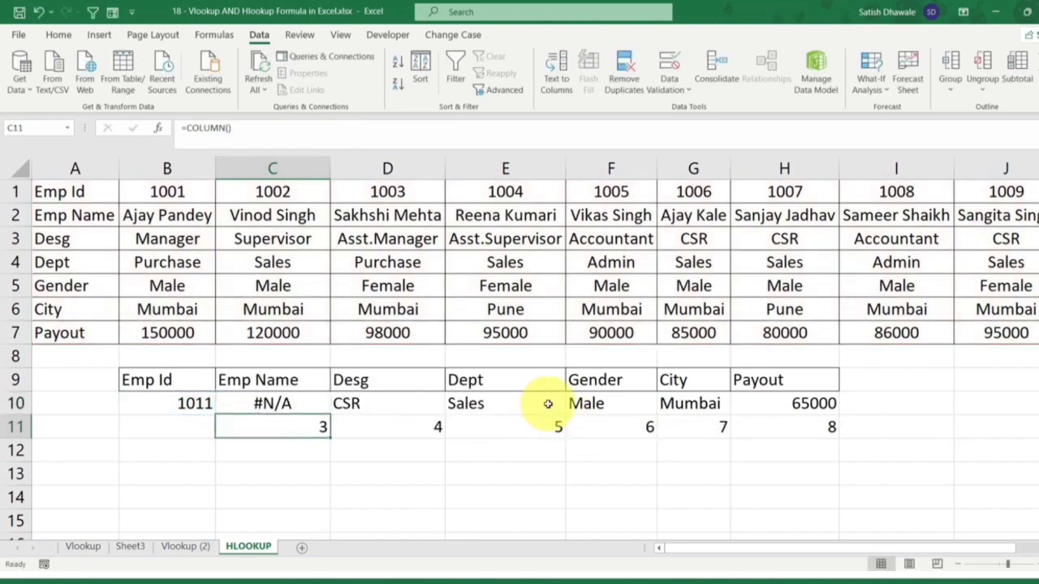
left_click(317, 403)
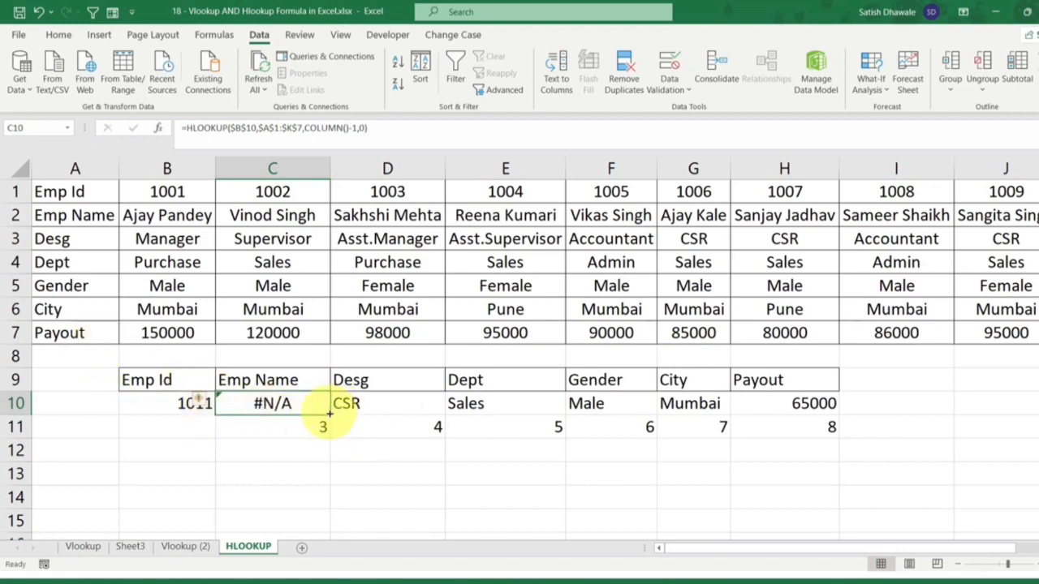
left_click_drag(329, 414, 804, 410)
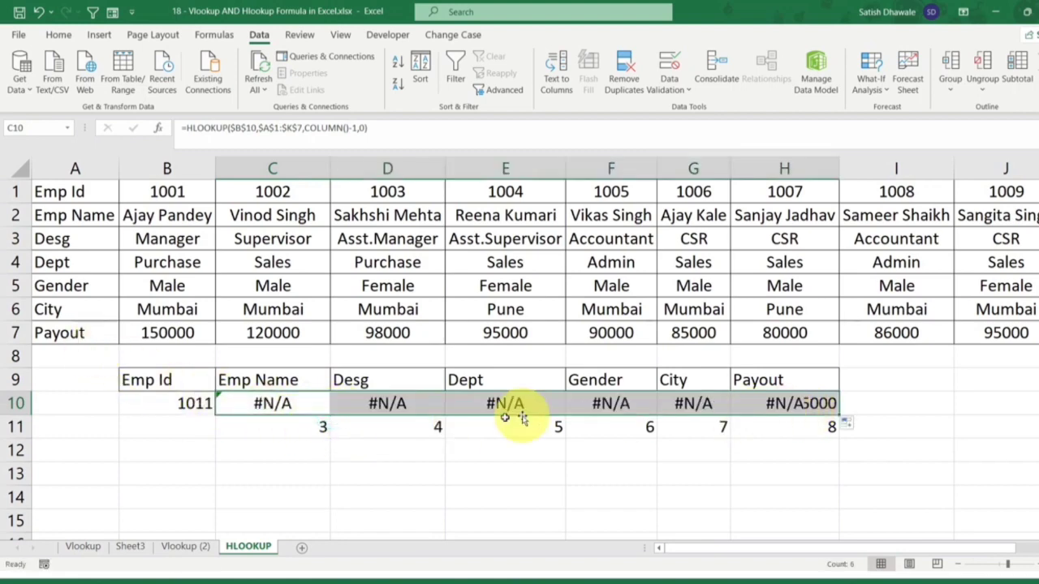
- Replace the employee ID in B10 with the ID that is one lower
left_click(195, 403)
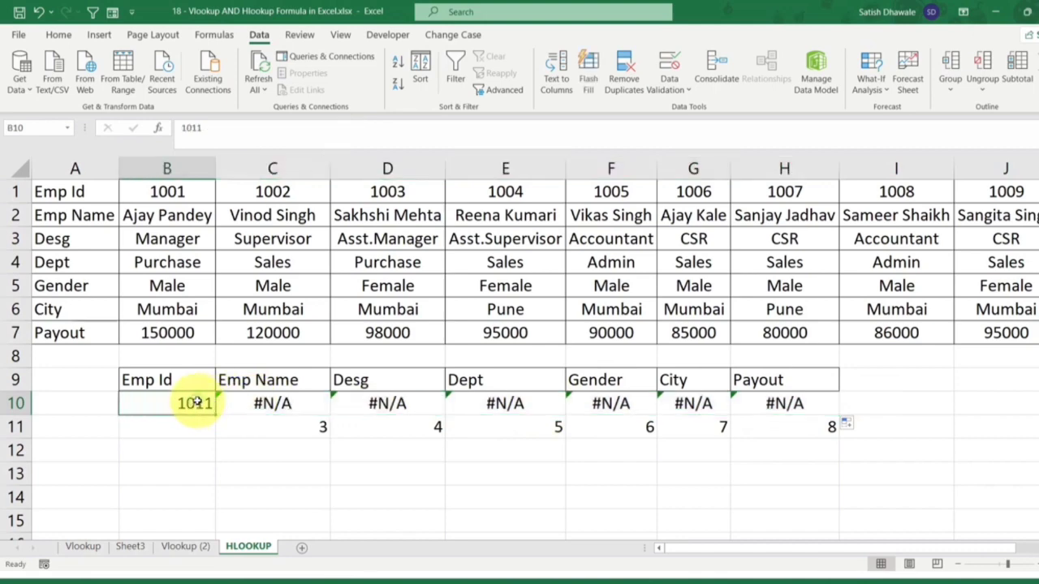
type("1010")
key("Return")
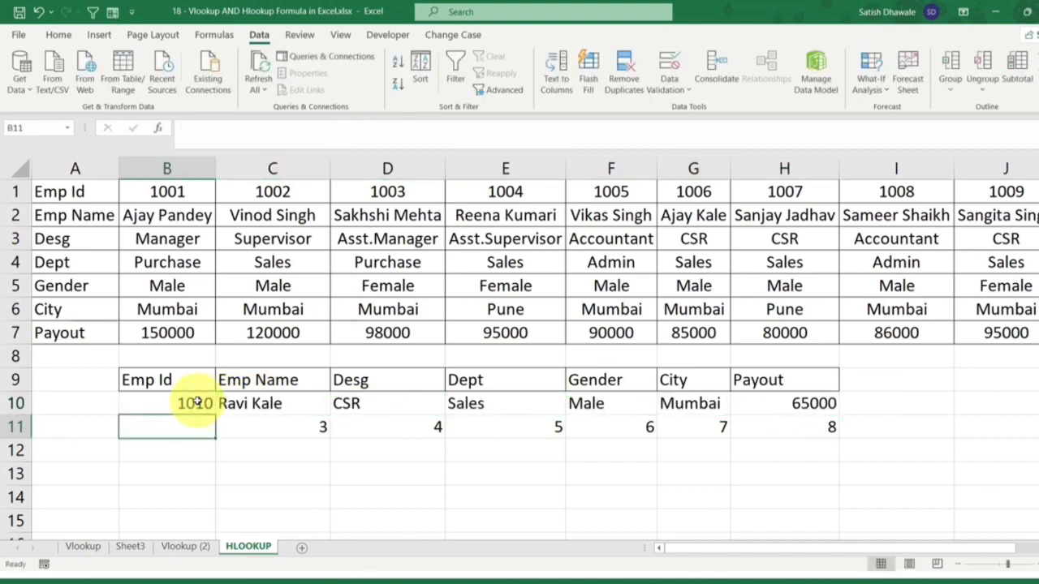
- Clear the helper column numbers in C11:H11 and select C10 to review its HLOOKUP formula
left_click_drag(248, 422, 796, 420)
key("Delete")
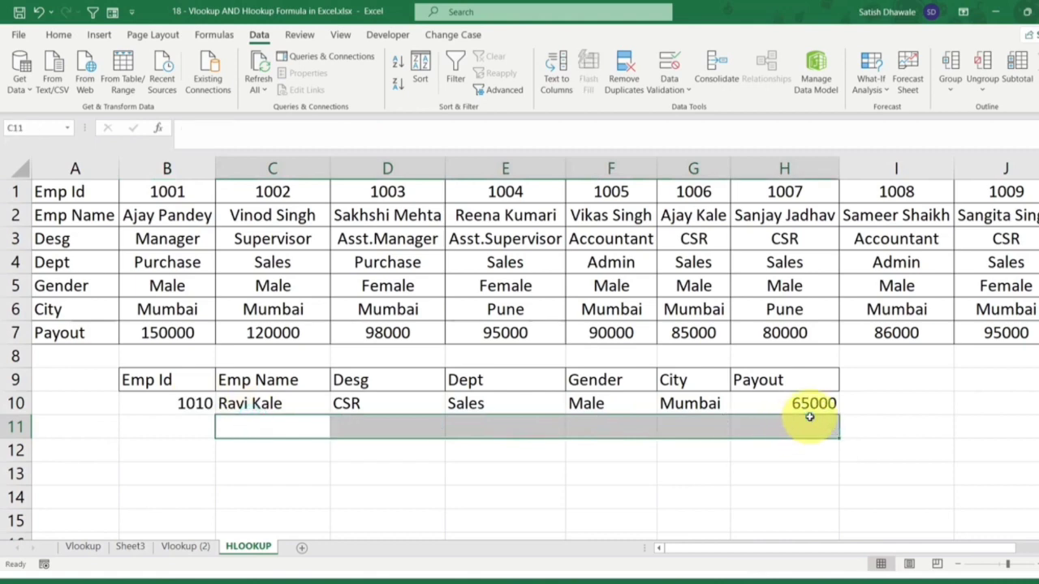
left_click(276, 403)
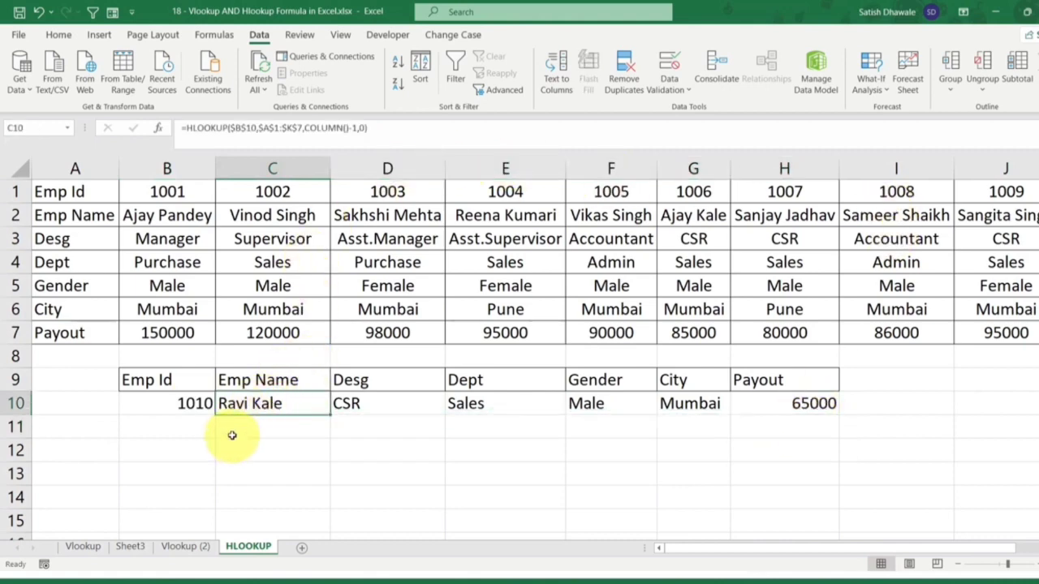